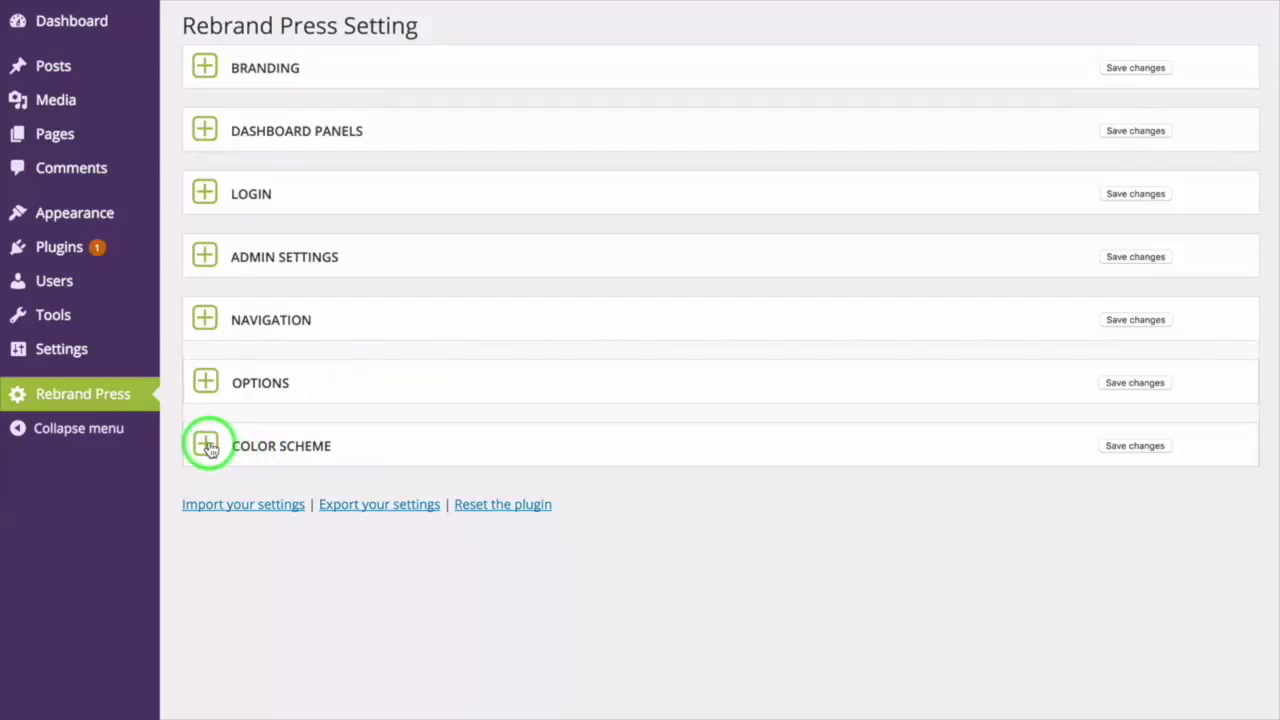
# Set the Admin Color Scheme to Sunrise in the Color Scheme settings and save the changes
pyautogui.click(206, 446)
pyautogui.scroll(-1, 666, 648)
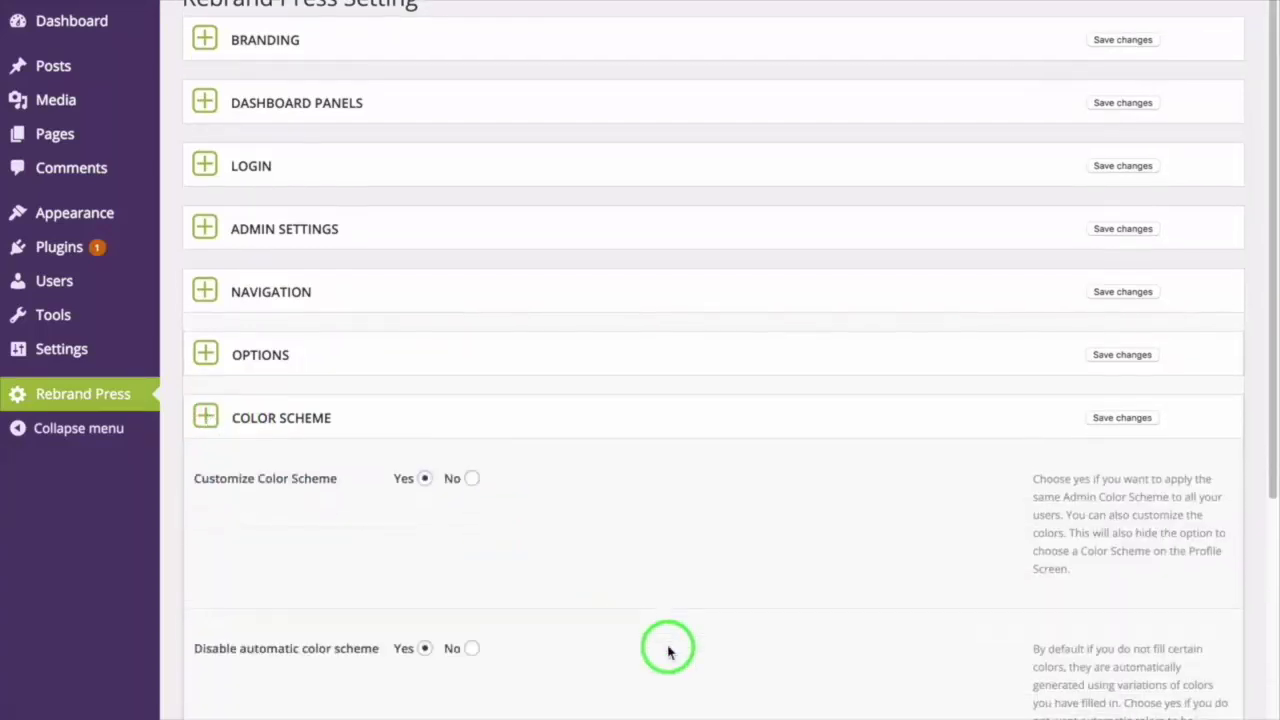
pyautogui.scroll(-5, 668, 651)
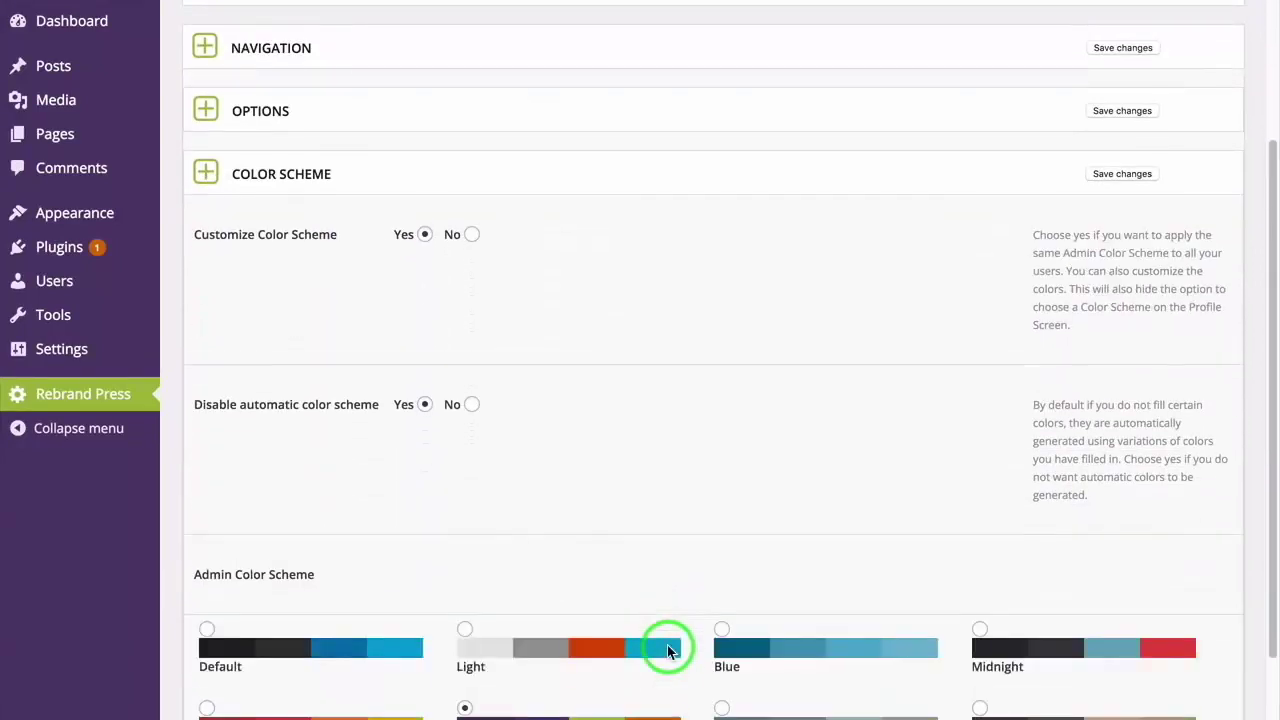
pyautogui.scroll(-2, 668, 651)
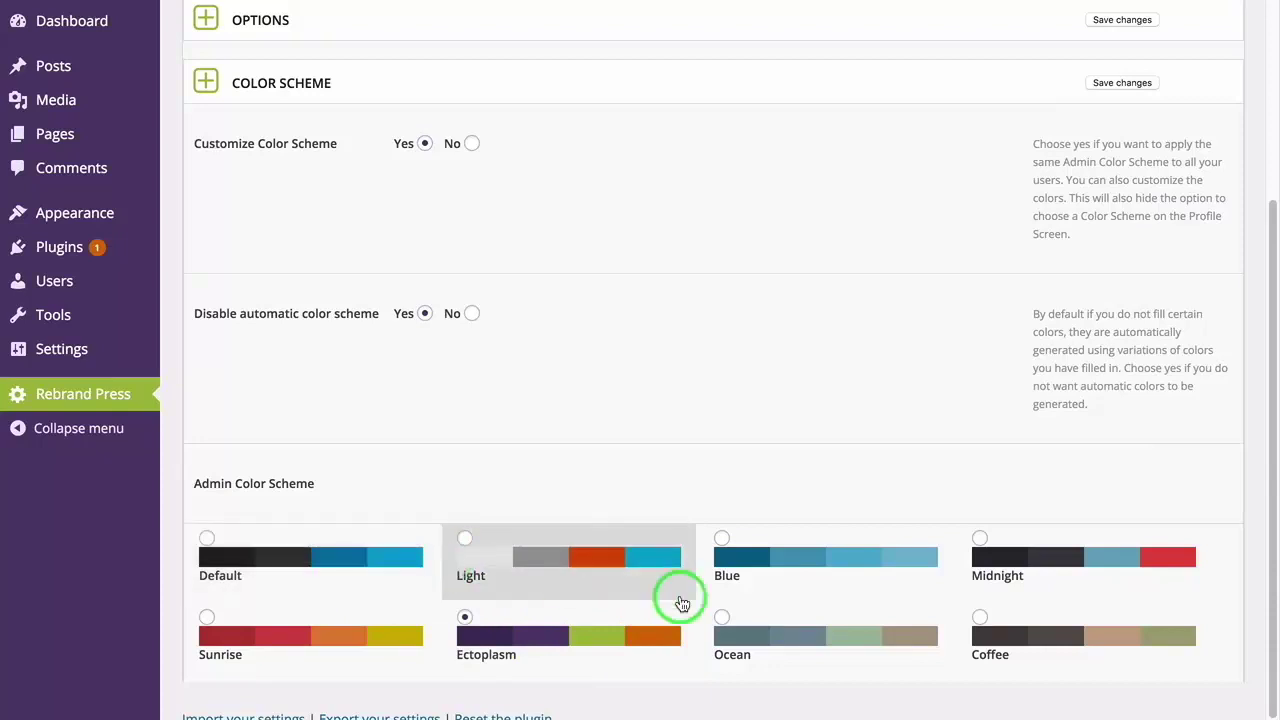
pyautogui.scroll(-1, 875, 569)
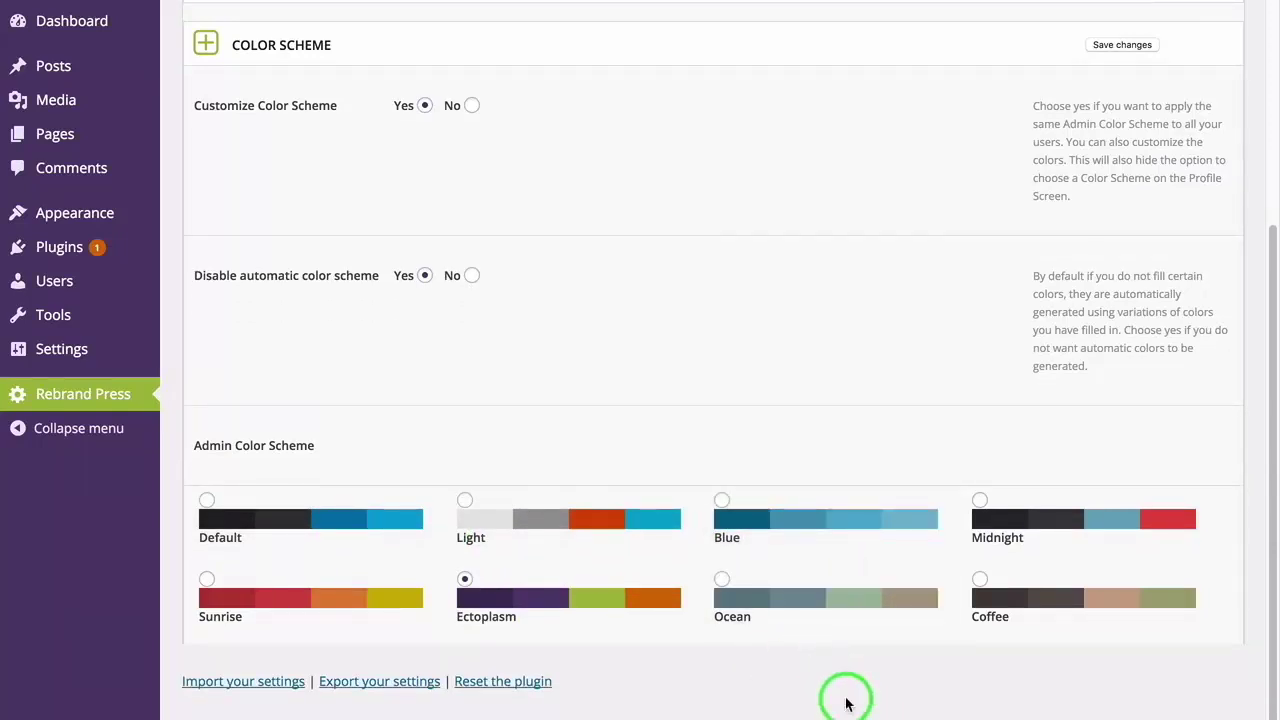
pyautogui.click(207, 579)
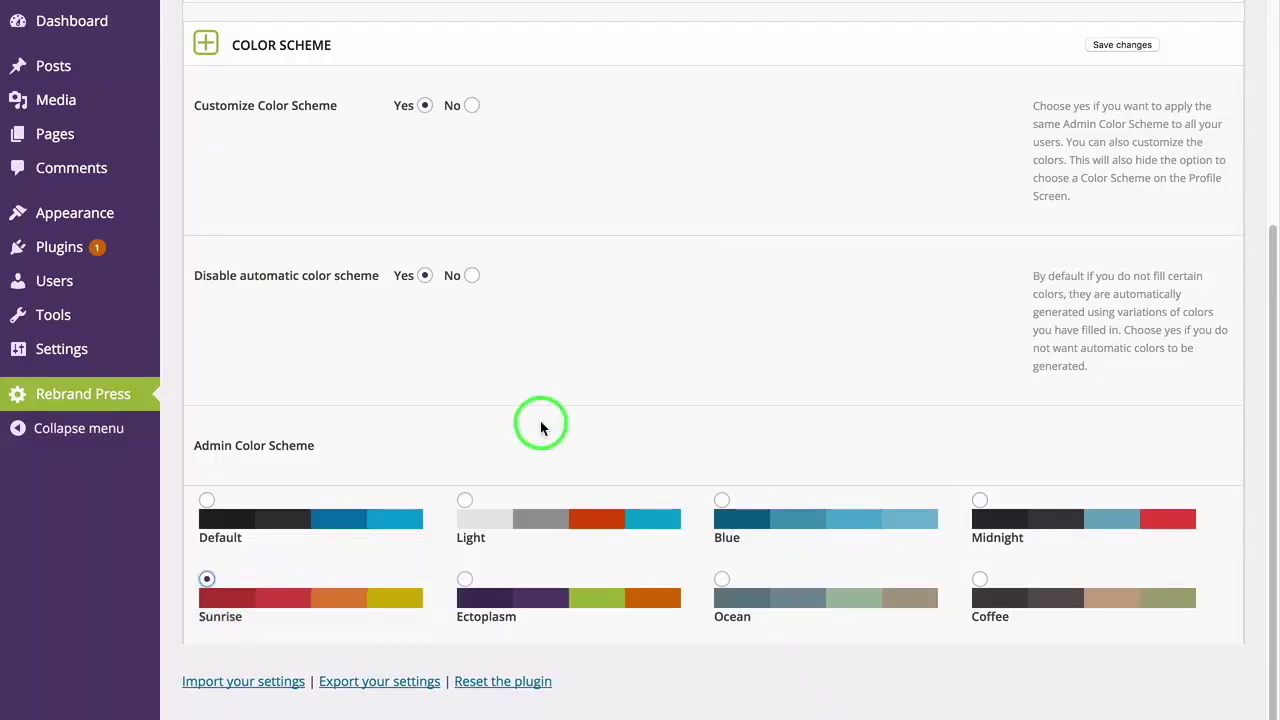
pyautogui.scroll(6, 540, 420)
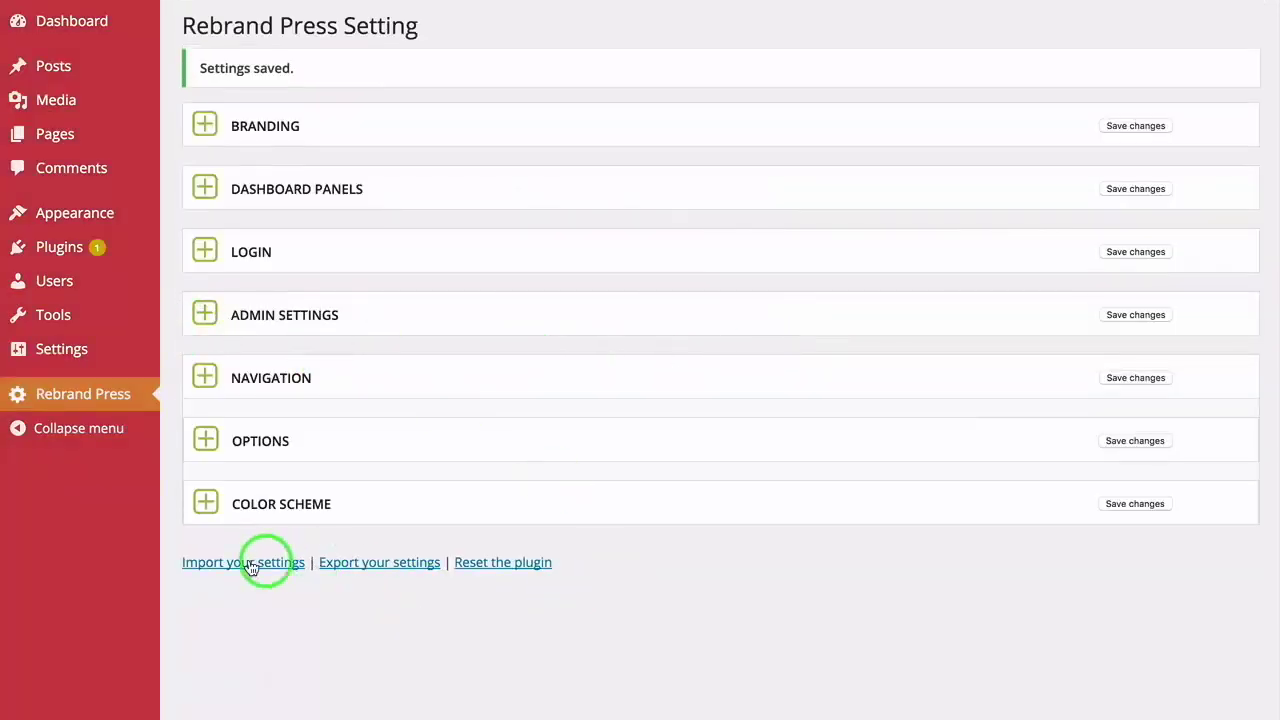
pyautogui.click(238, 500)
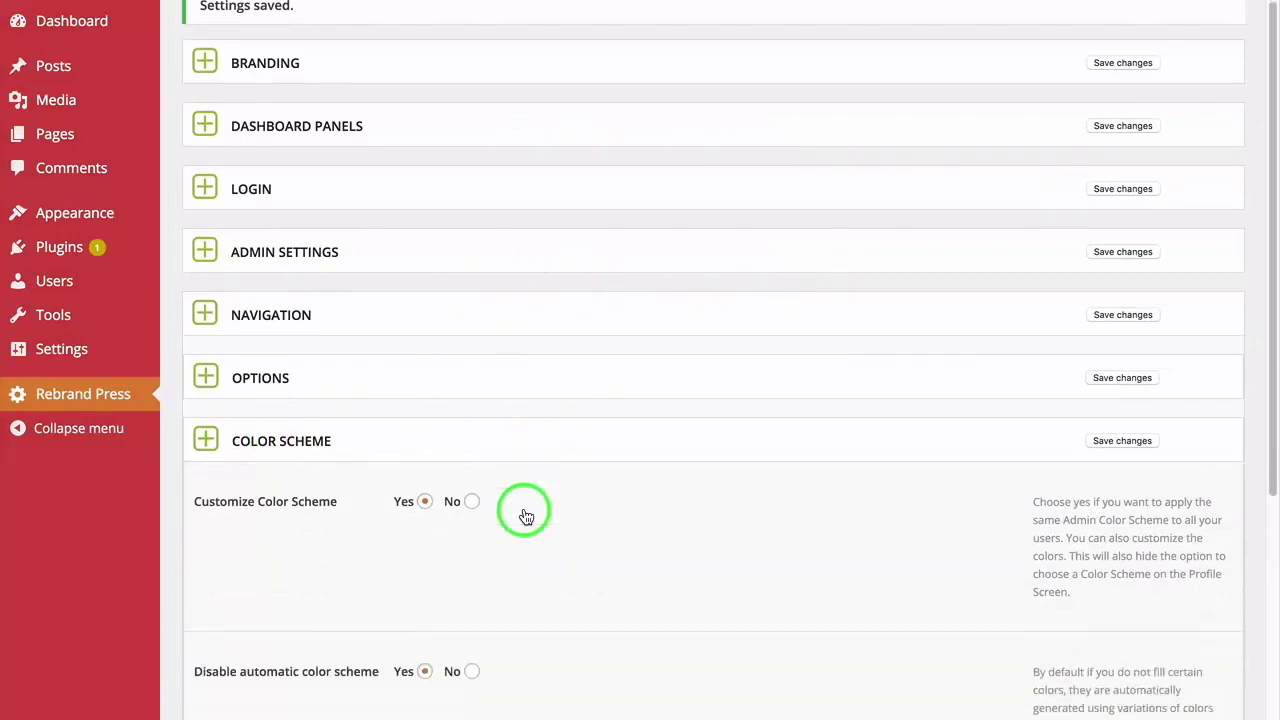
pyautogui.click(524, 514)
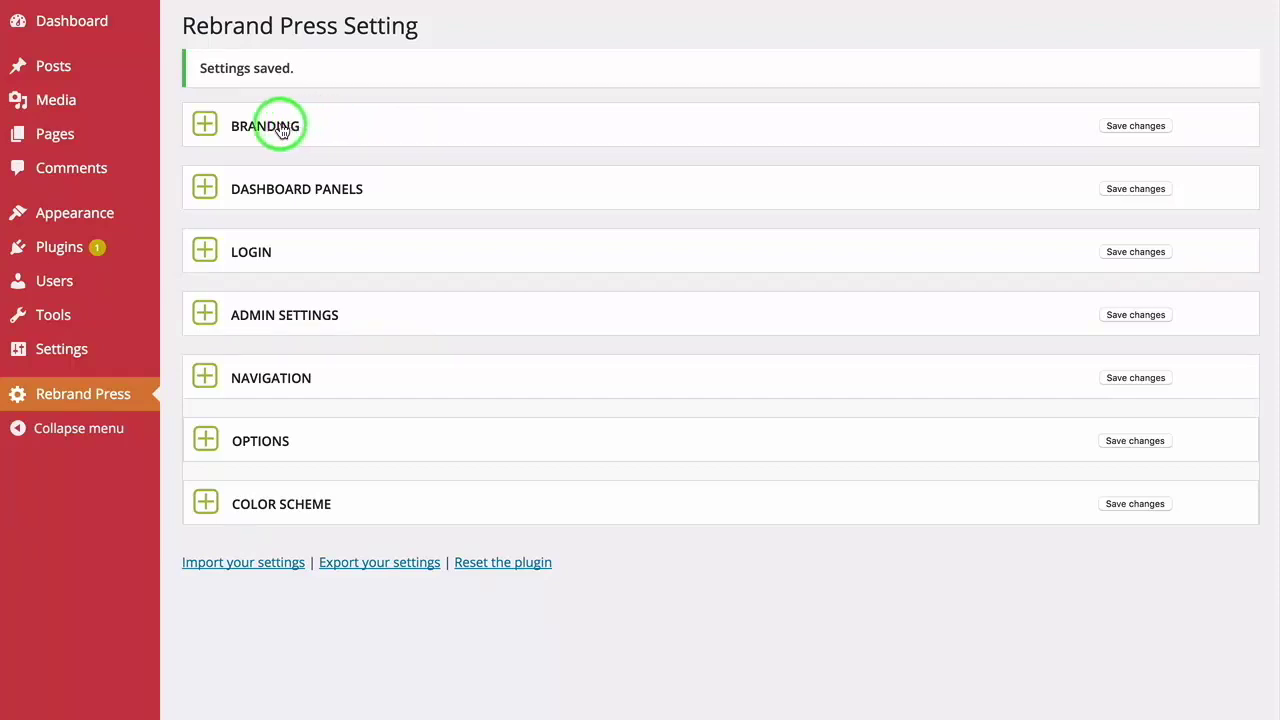
# Open the Branding section and review the Admin Bar options for the WordPress logos, own logo, favicon and header logo
pyautogui.click(207, 124)
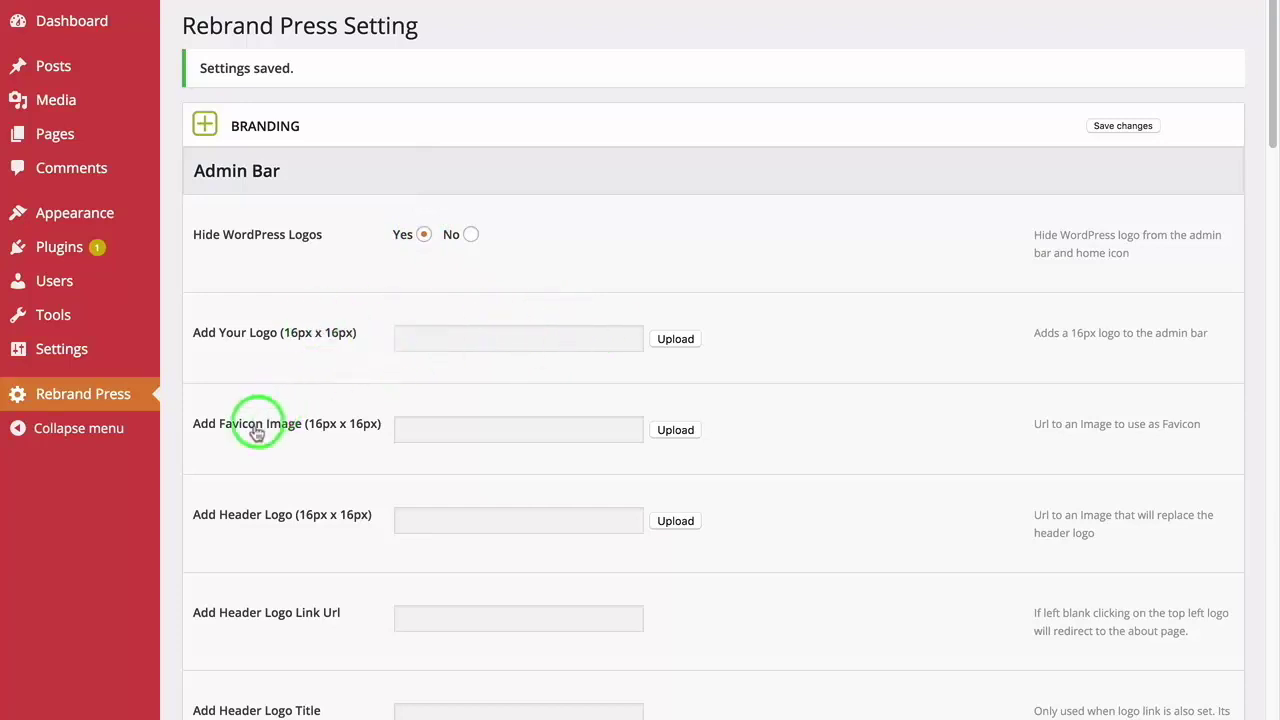
pyautogui.moveTo(590, 2)
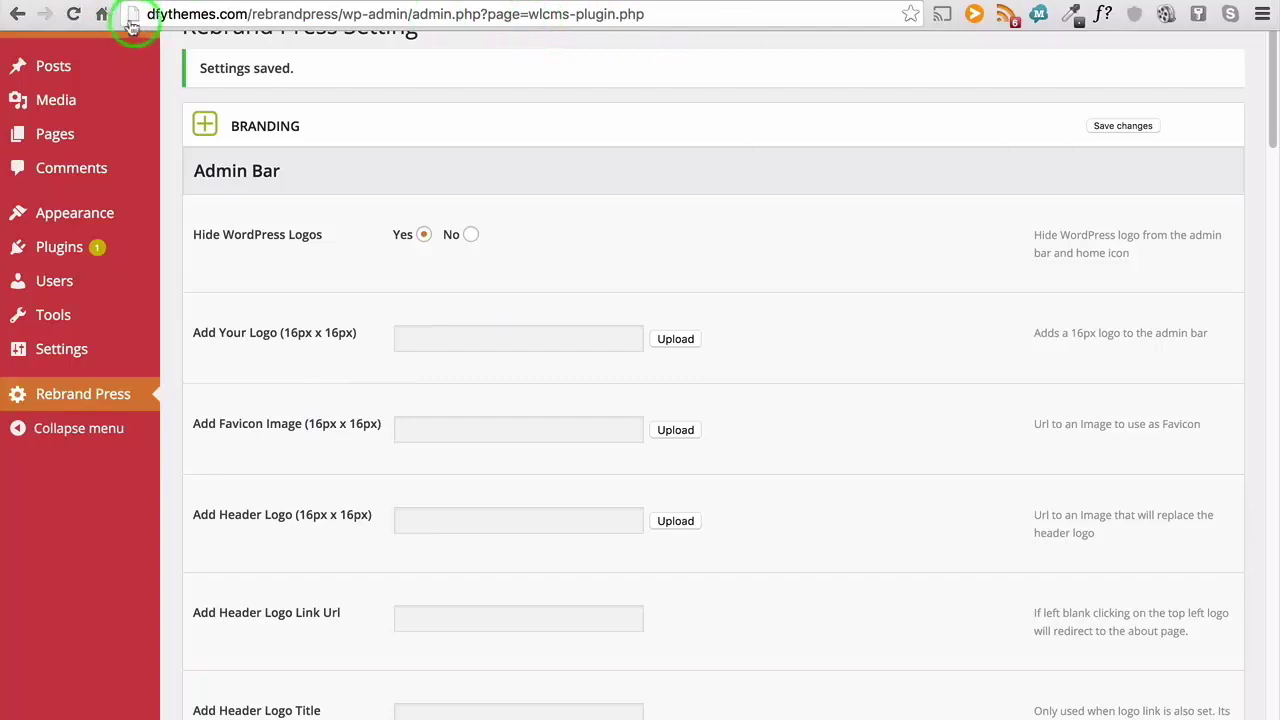
pyautogui.moveTo(138, 35)
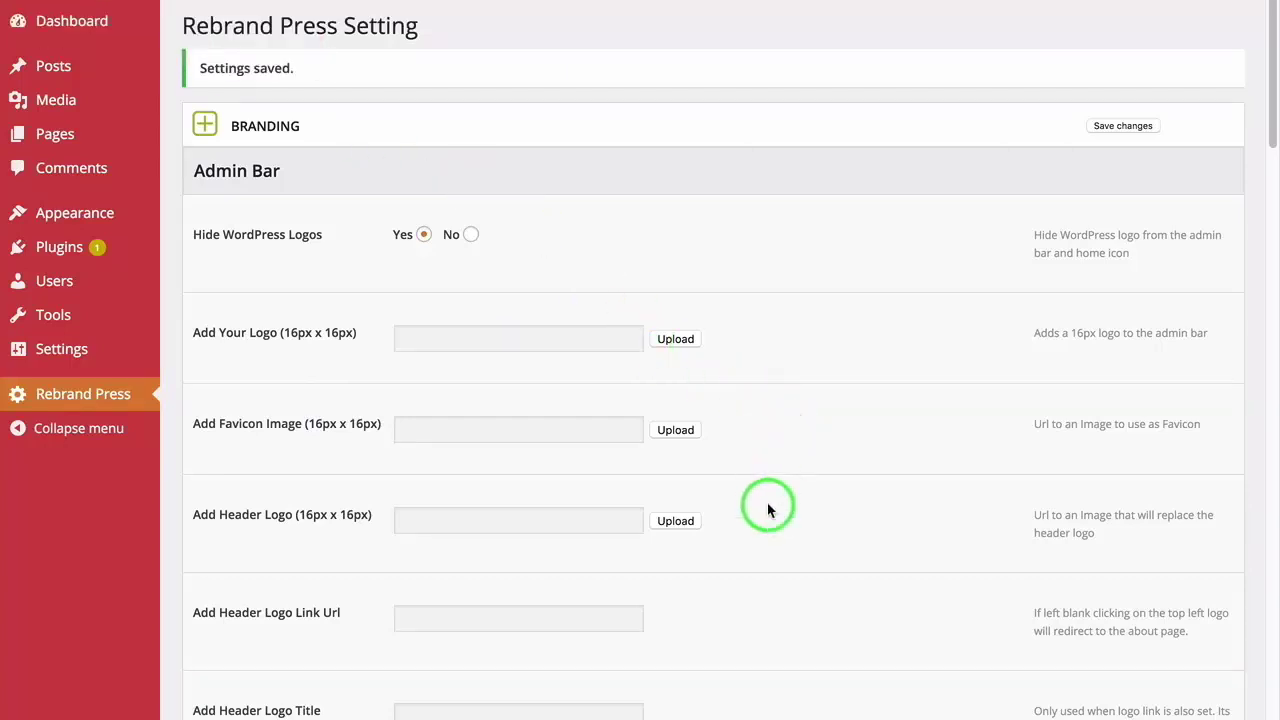
pyautogui.scroll(-1, 686, 634)
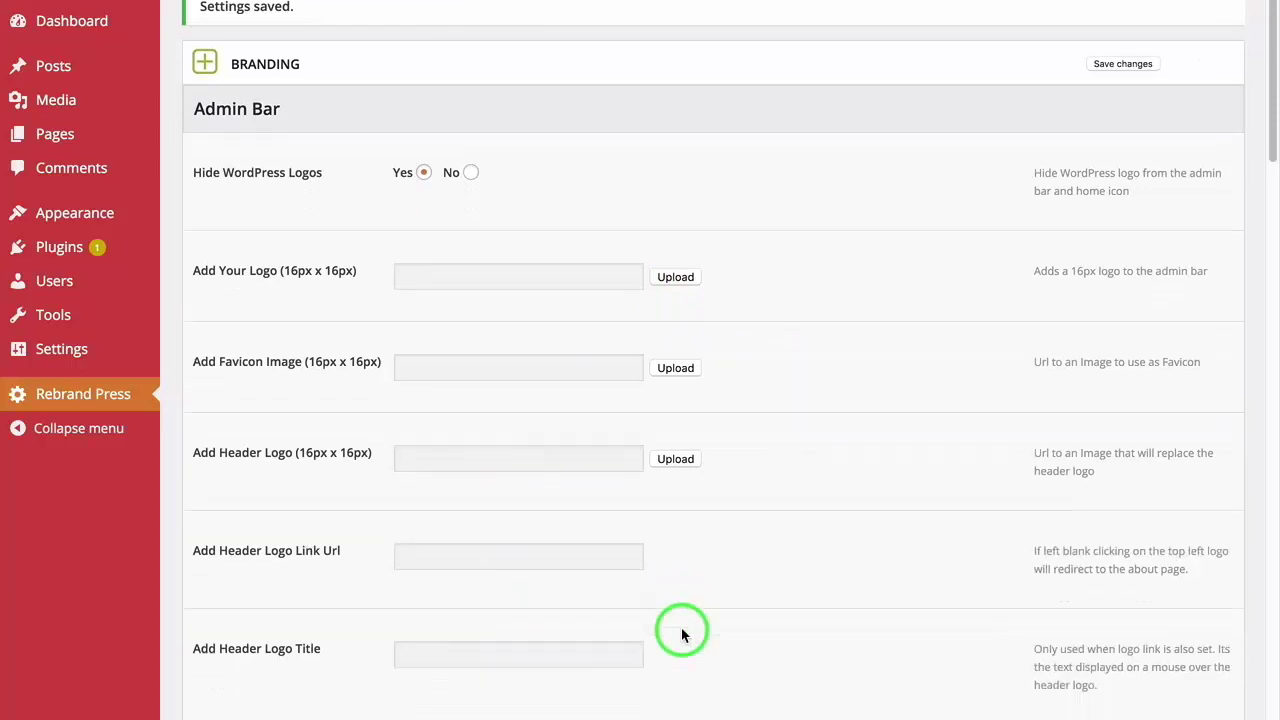
pyautogui.scroll(-2, 580, 648)
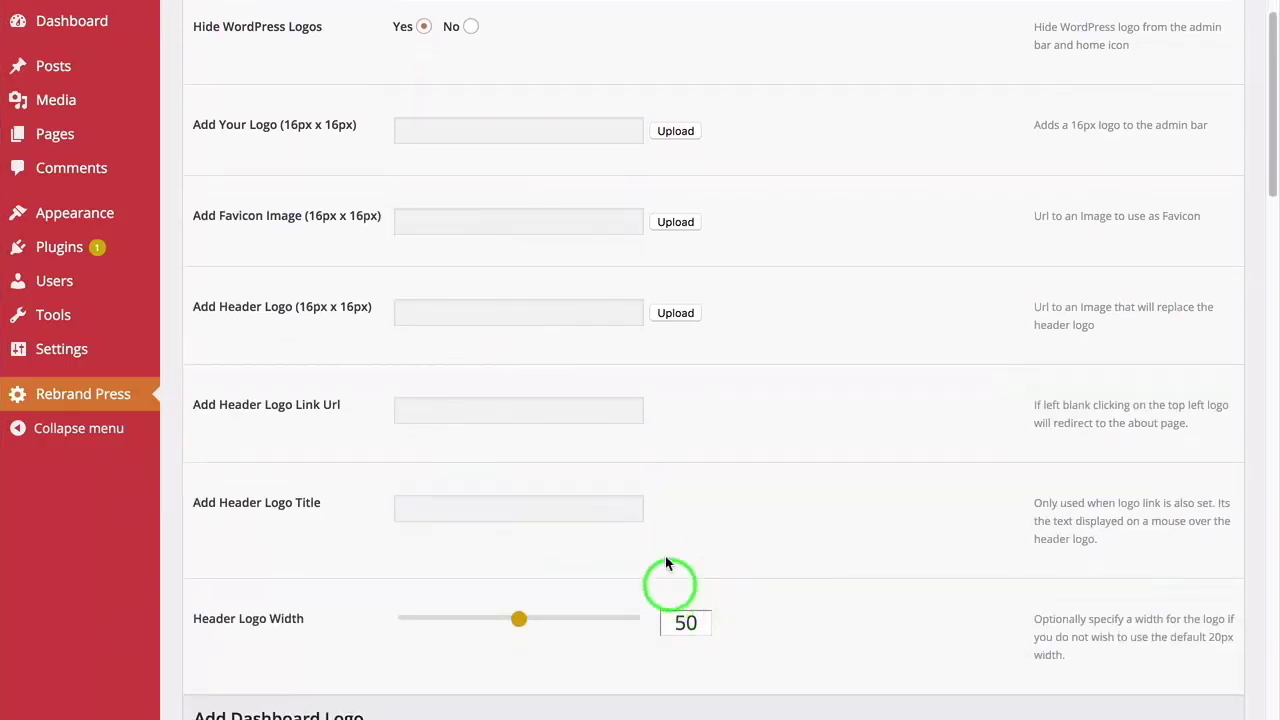
pyautogui.scroll(-1, 878, 510)
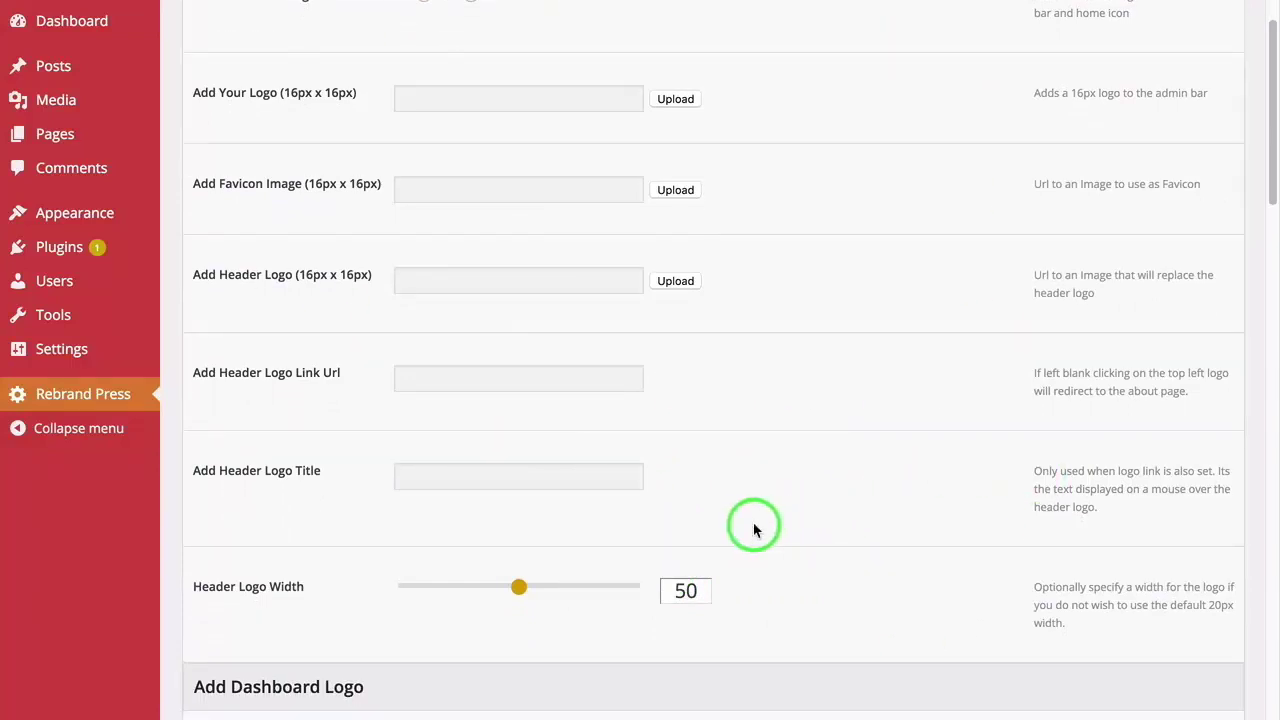
pyautogui.scroll(-1, 780, 605)
pyautogui.scroll(-3, 781, 610)
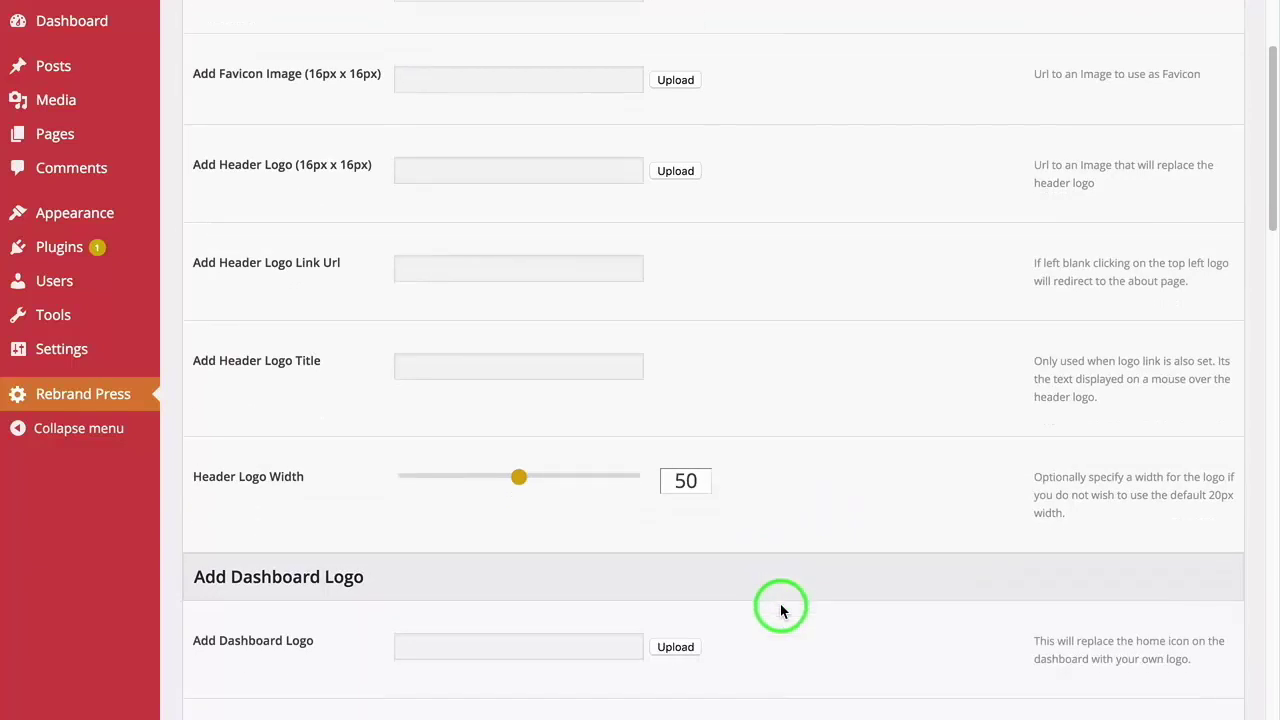
# Review the Add Dashboard Logo and WordPress Messages options in the Branding section
pyautogui.scroll(-3, 781, 610)
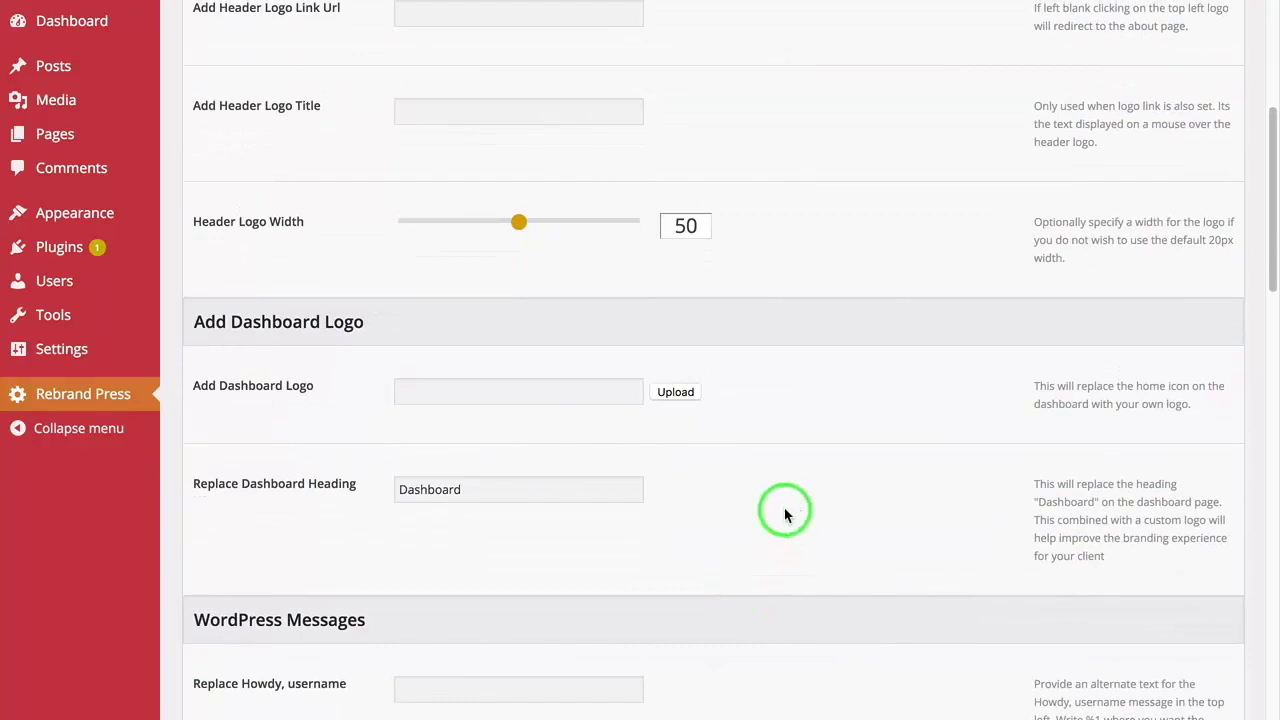
pyautogui.scroll(-1, 805, 463)
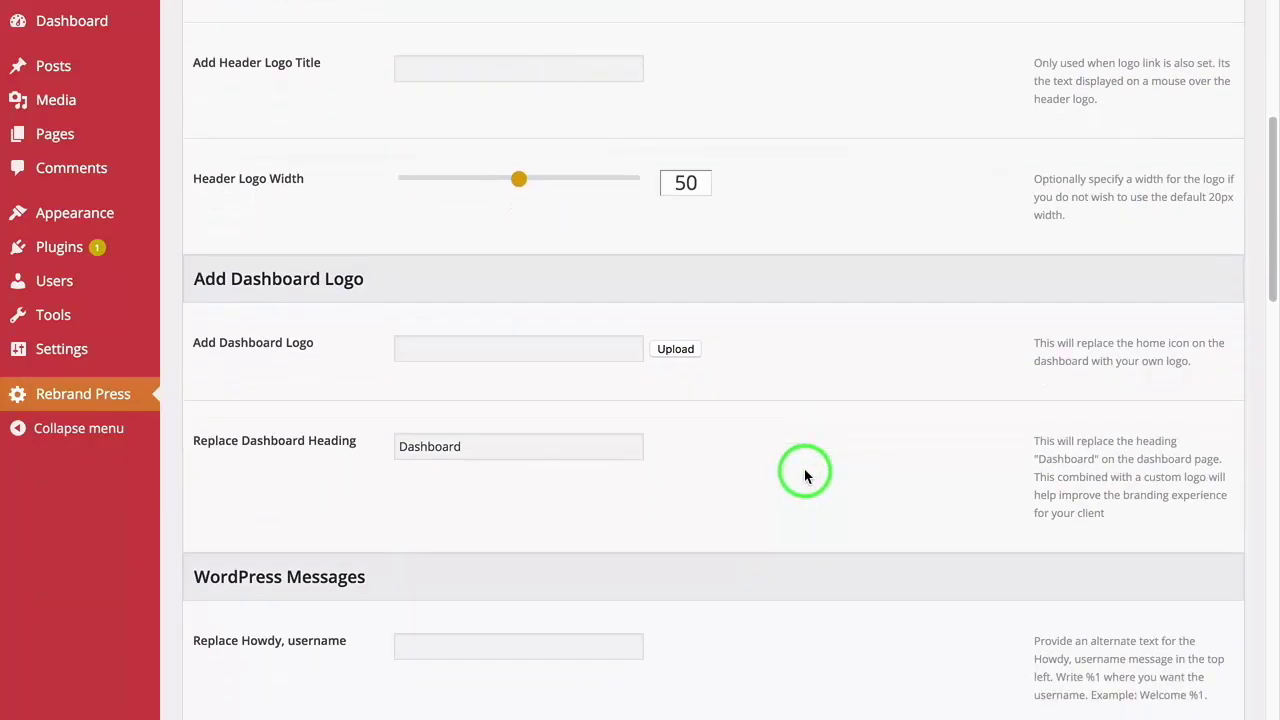
pyautogui.scroll(-1, 804, 468)
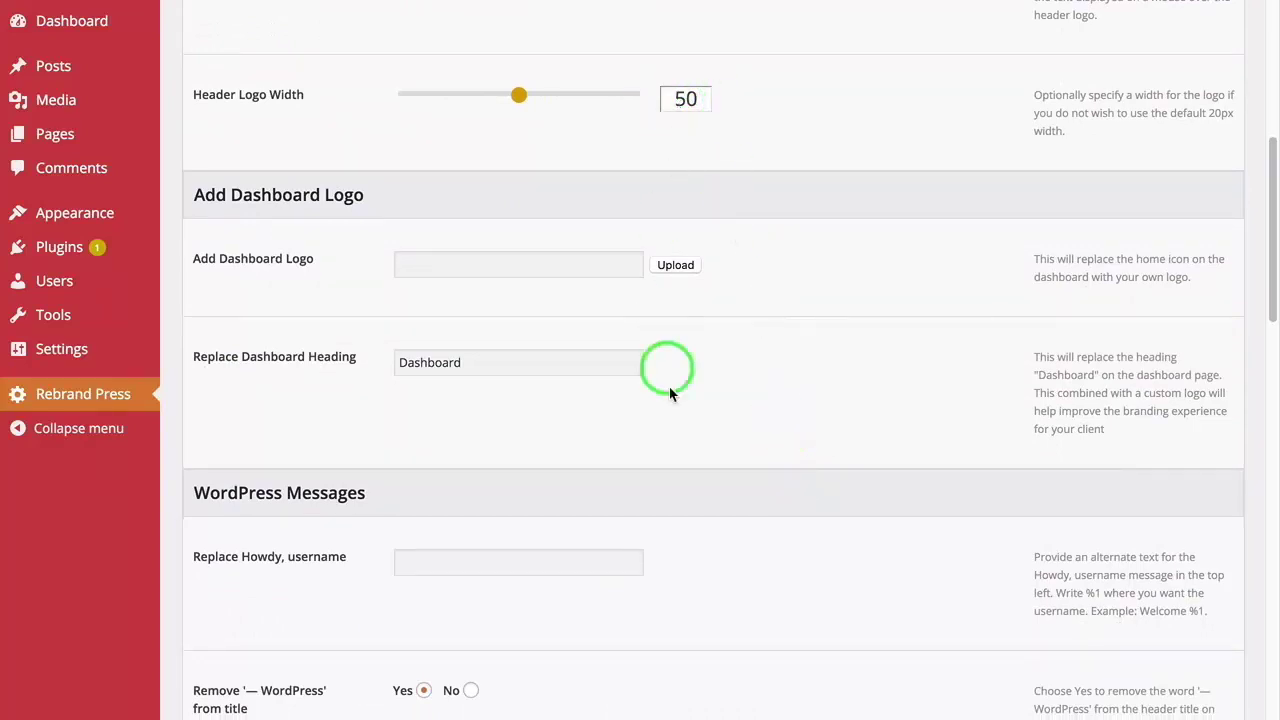
pyautogui.scroll(-1, 670, 390)
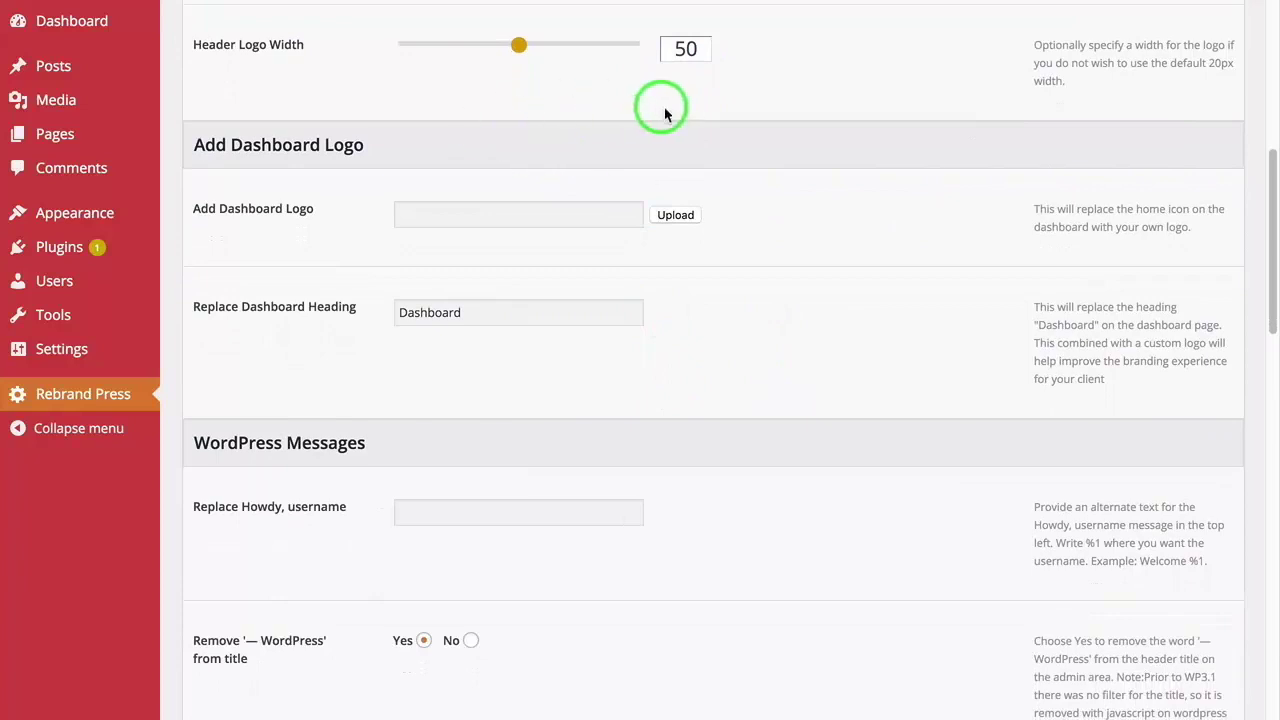
pyautogui.scroll(-1, 839, 474)
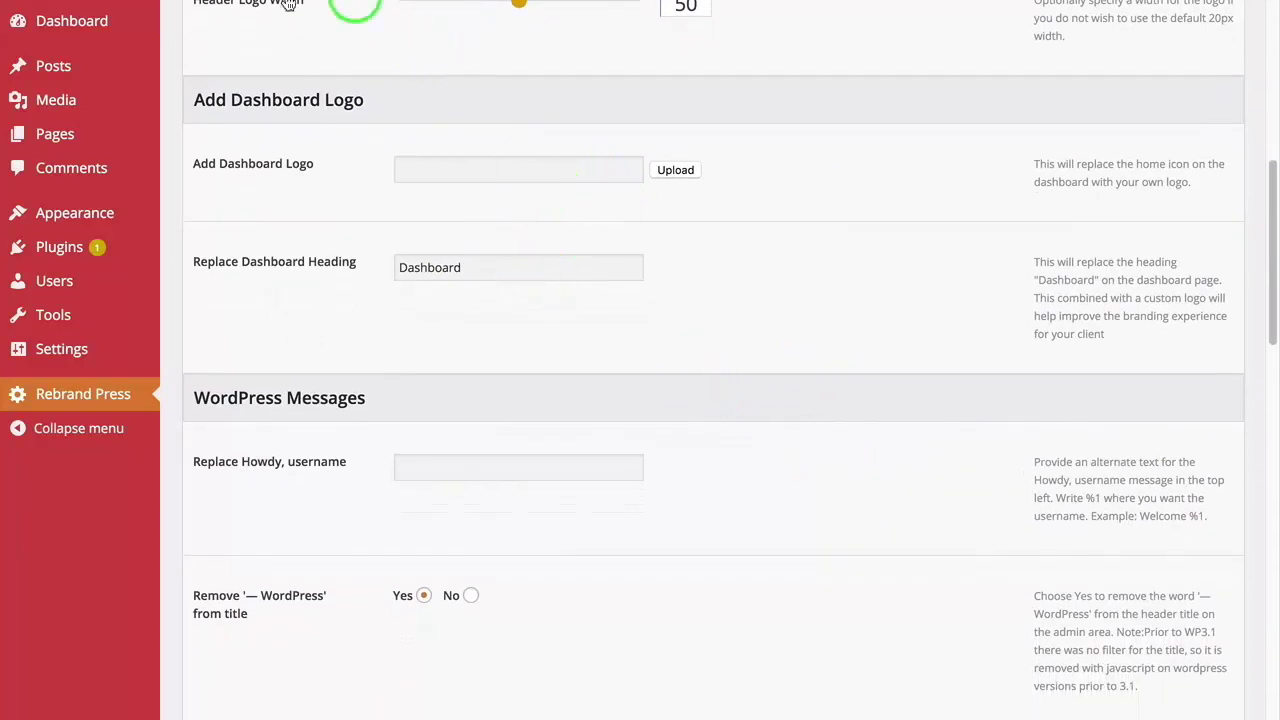
pyautogui.scroll(-3, 791, 451)
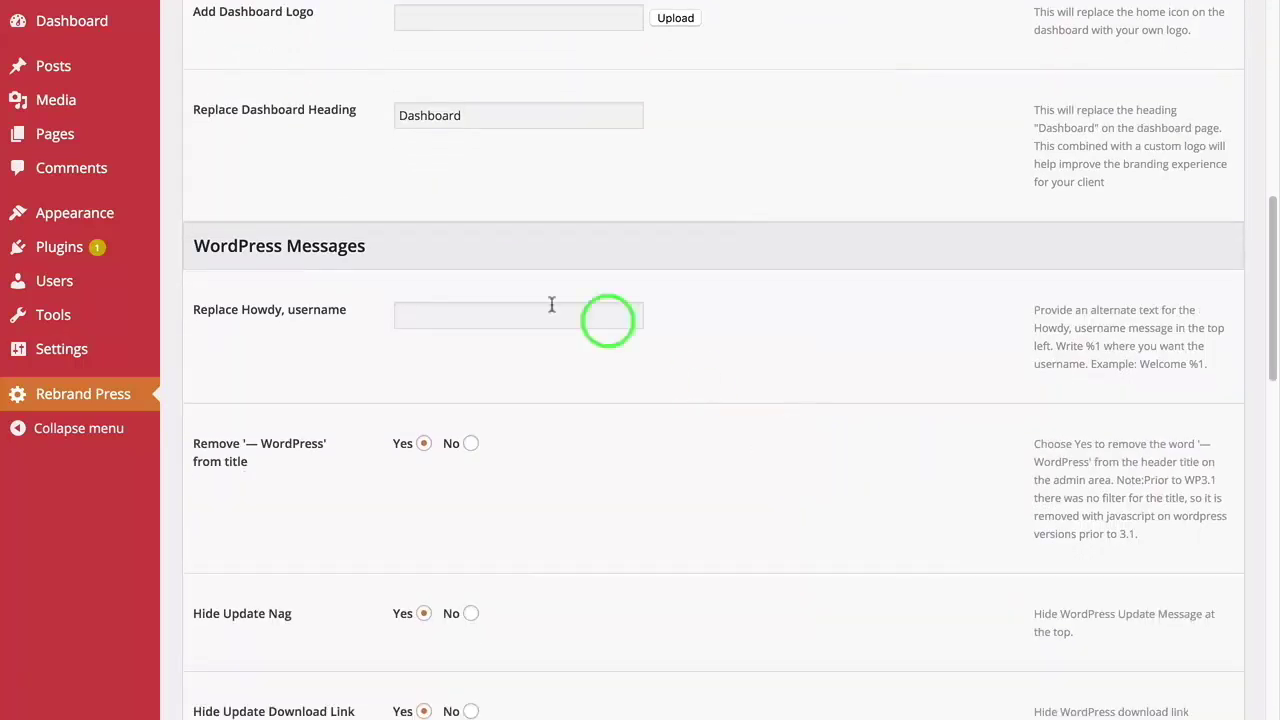
pyautogui.scroll(-2, 646, 566)
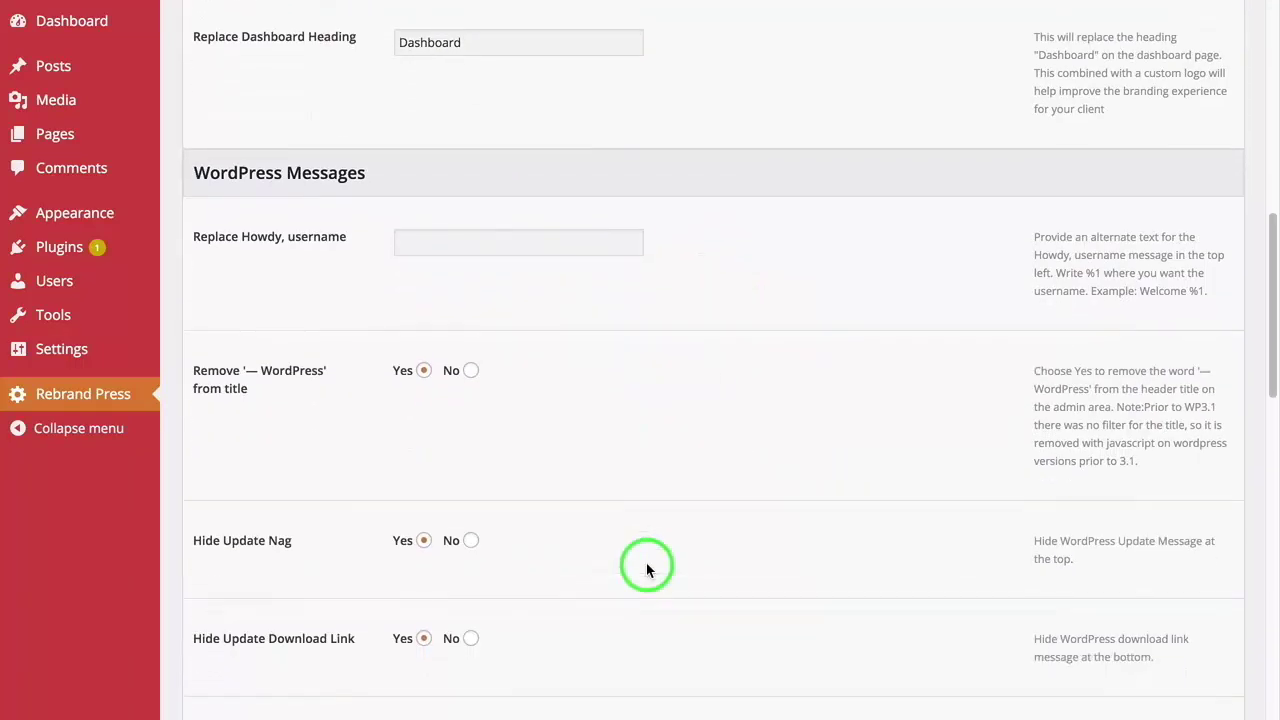
pyautogui.scroll(-4, 646, 566)
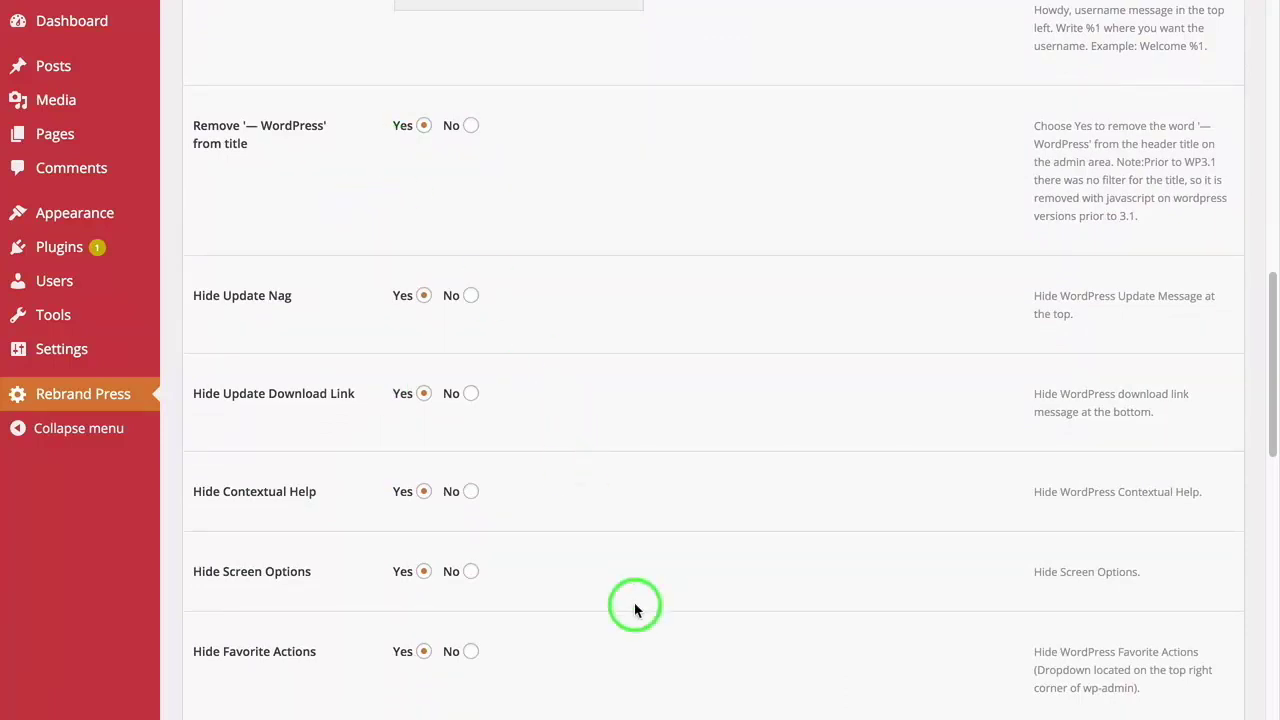
pyautogui.scroll(-3, 635, 606)
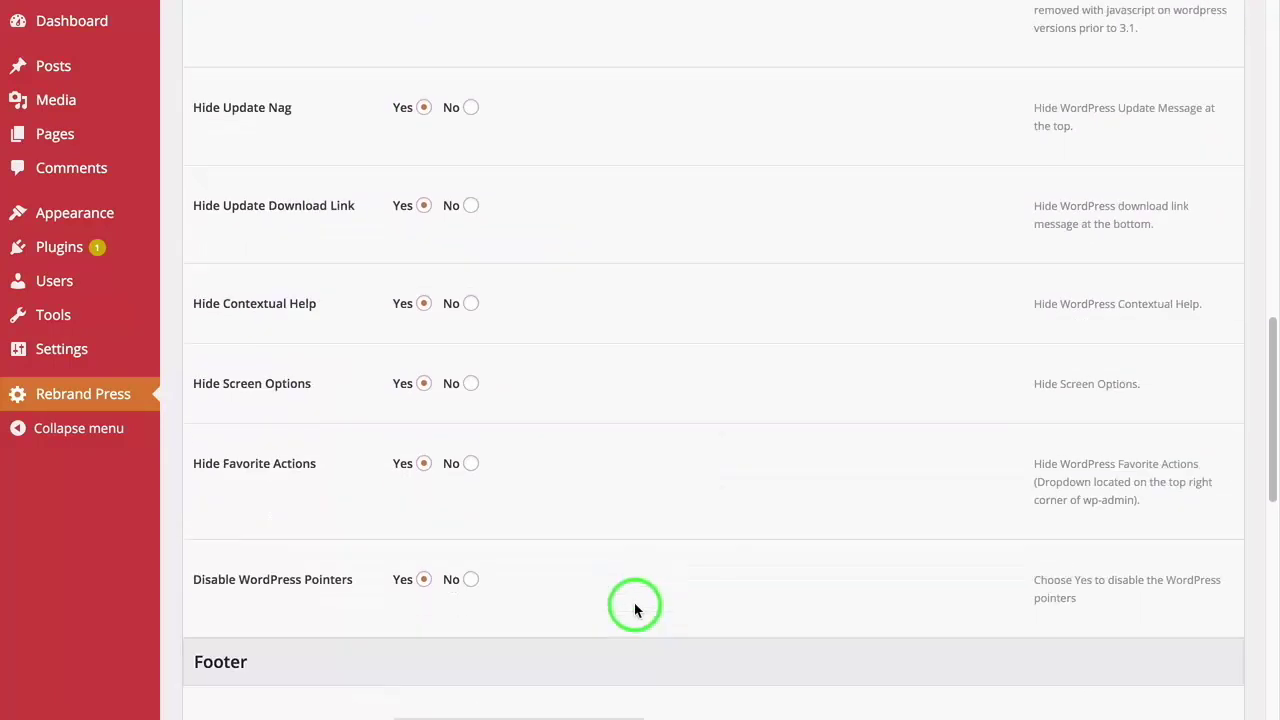
# Review the Footer and Admin Page Title options in the Branding section
pyautogui.scroll(-6, 634, 607)
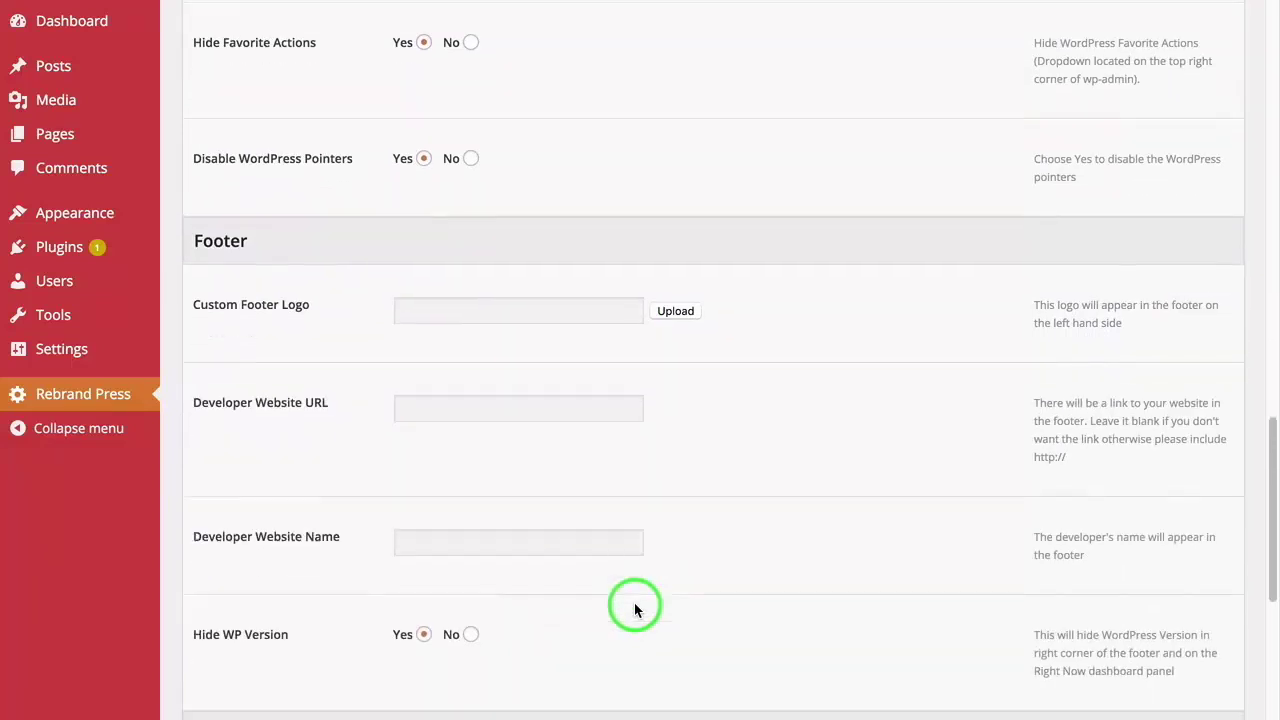
pyautogui.scroll(-1, 634, 607)
pyautogui.scroll(-1, 770, 550)
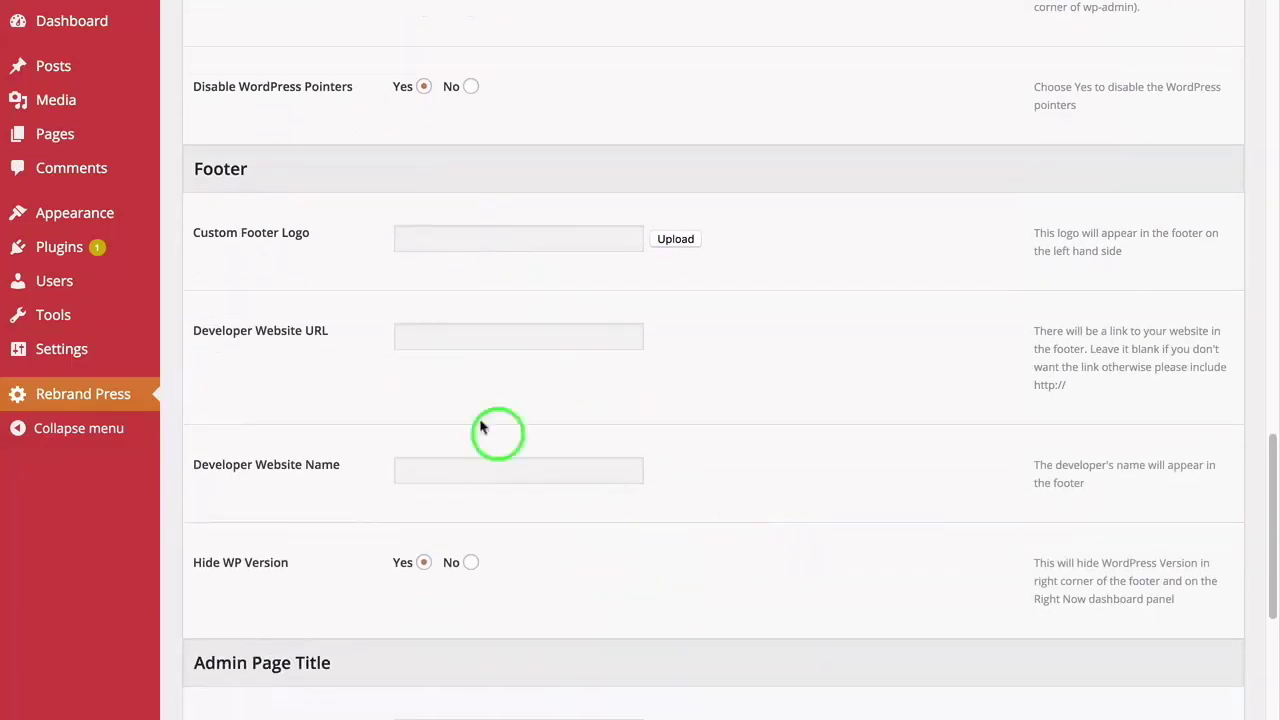
pyautogui.scroll(-1, 765, 452)
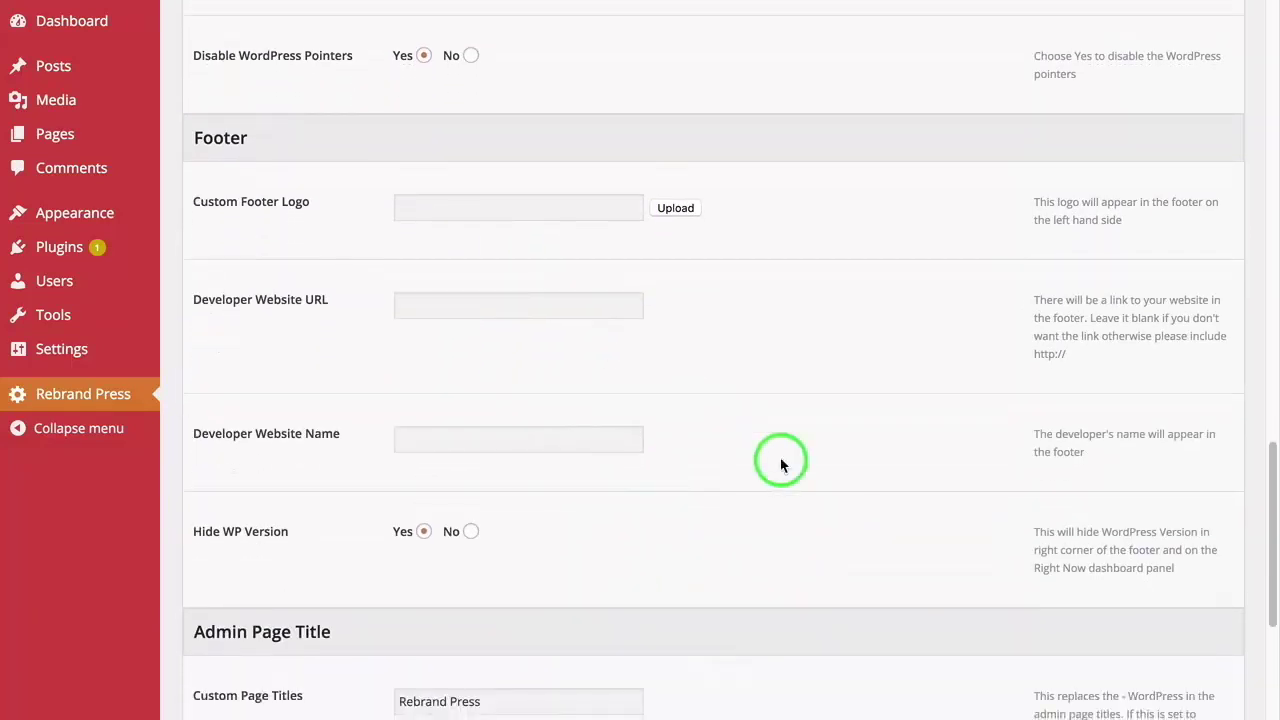
pyautogui.scroll(-5, 781, 464)
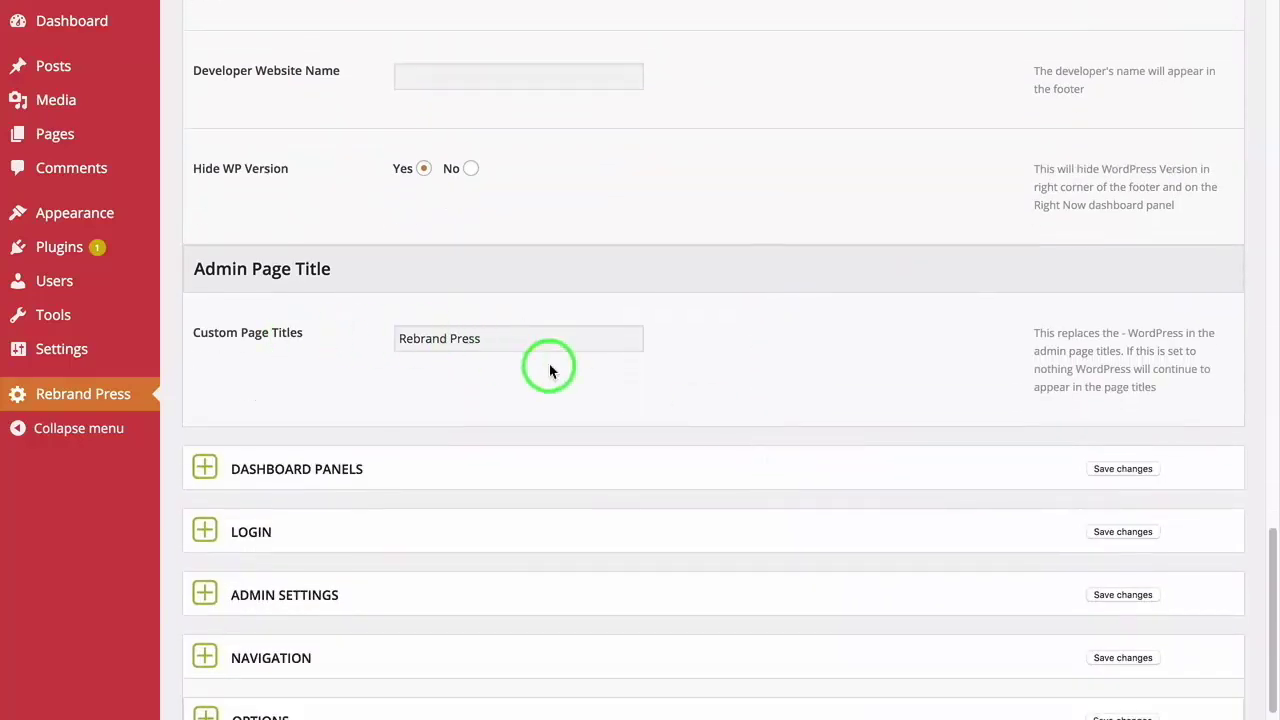
pyautogui.scroll(15, 658, 353)
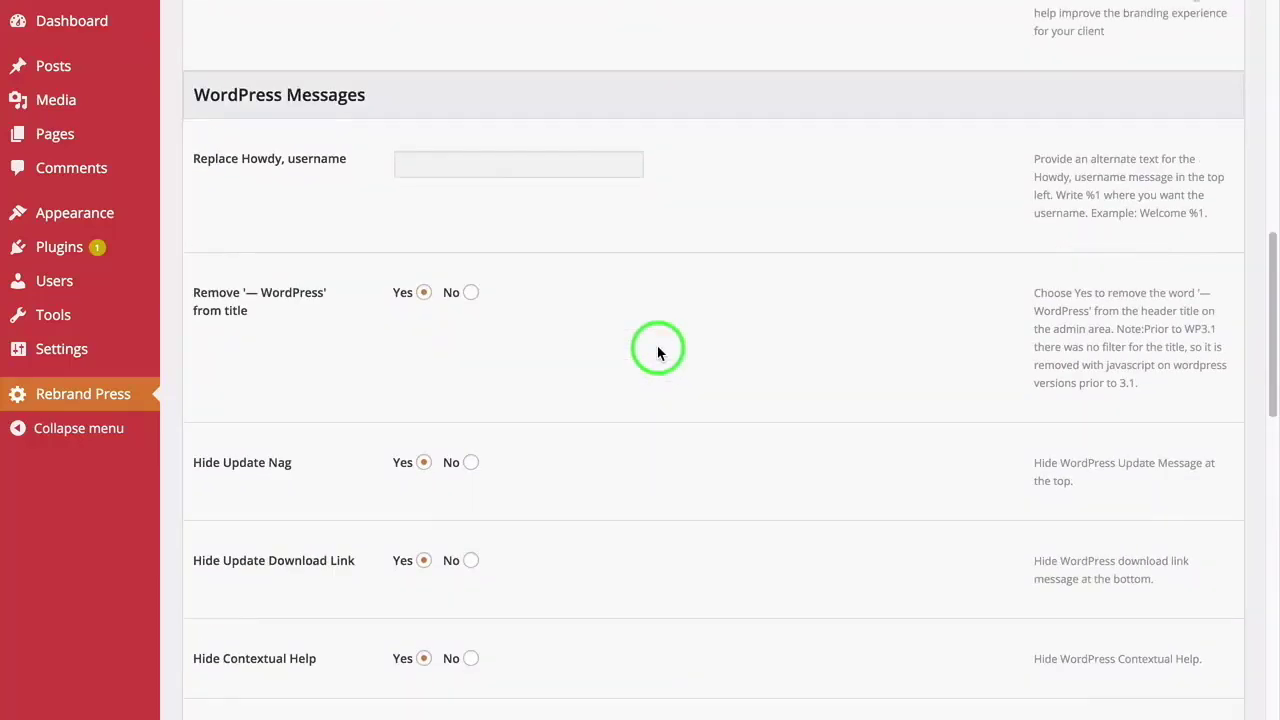
pyautogui.scroll(6, 485, 220)
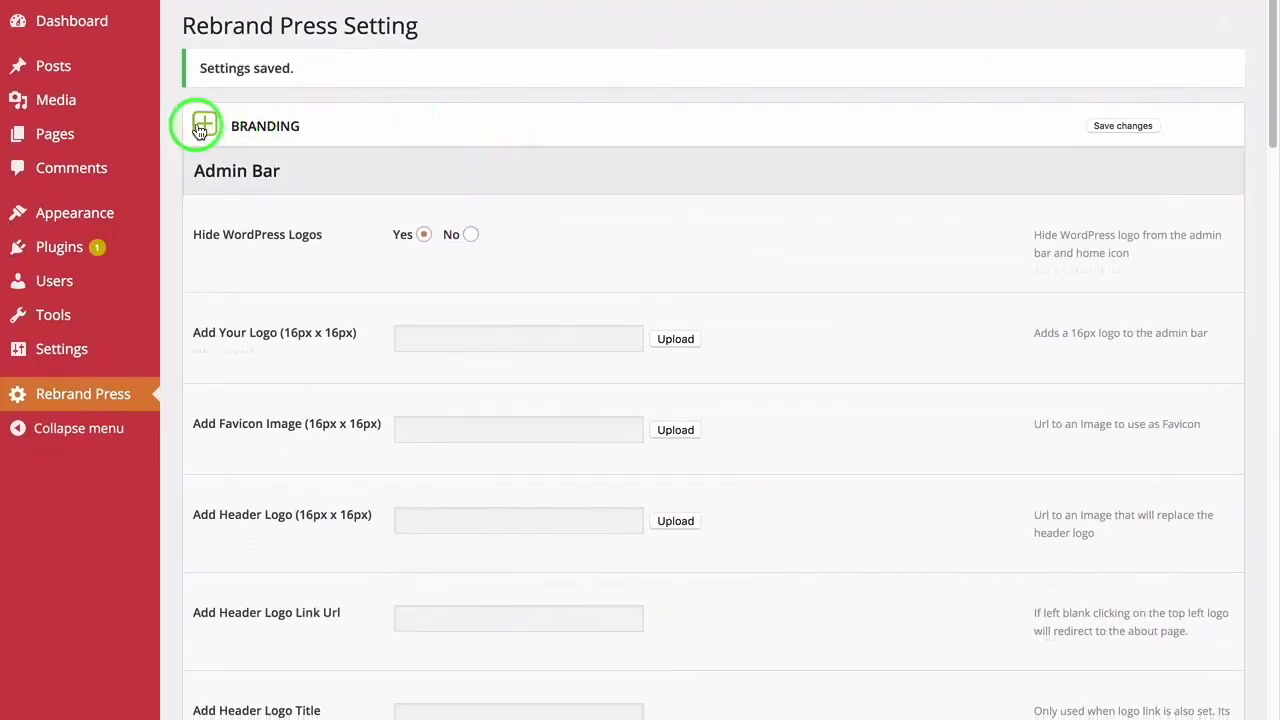
# Set Hide WordPress Logos to Yes in the Branding section's Admin Bar options and save the changes
pyautogui.click(249, 128)
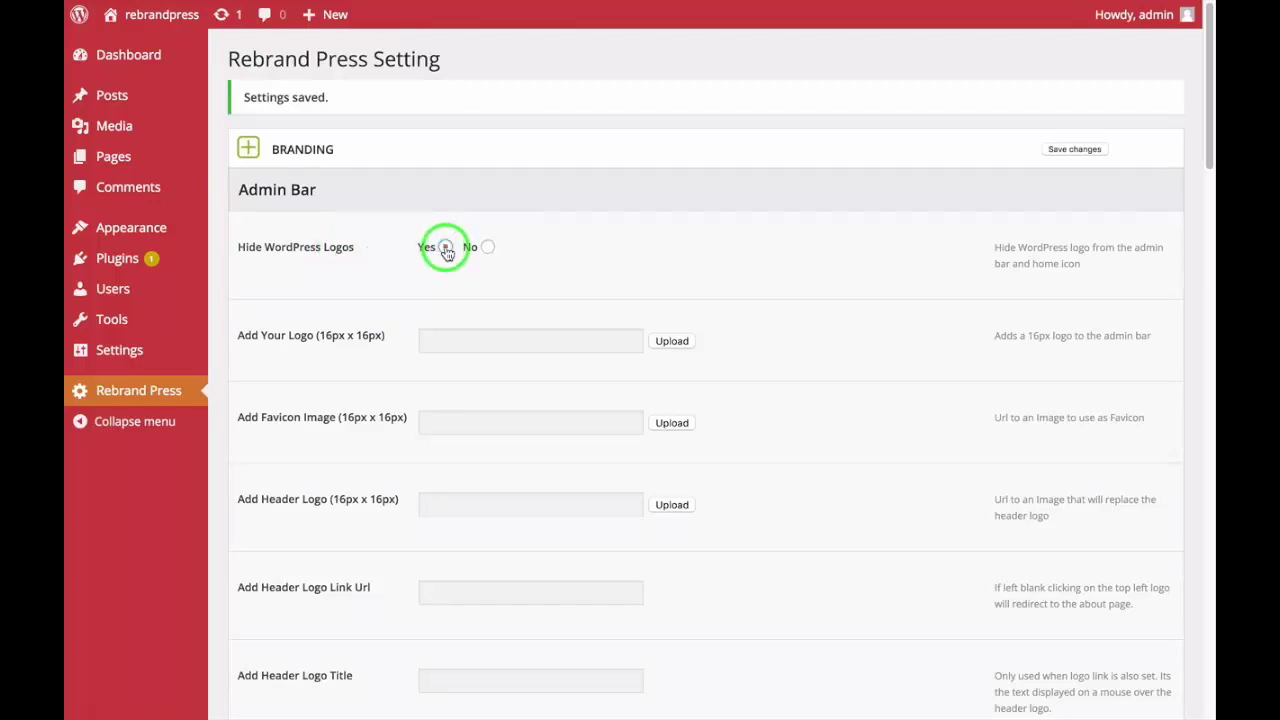
pyautogui.moveTo(77, 14)
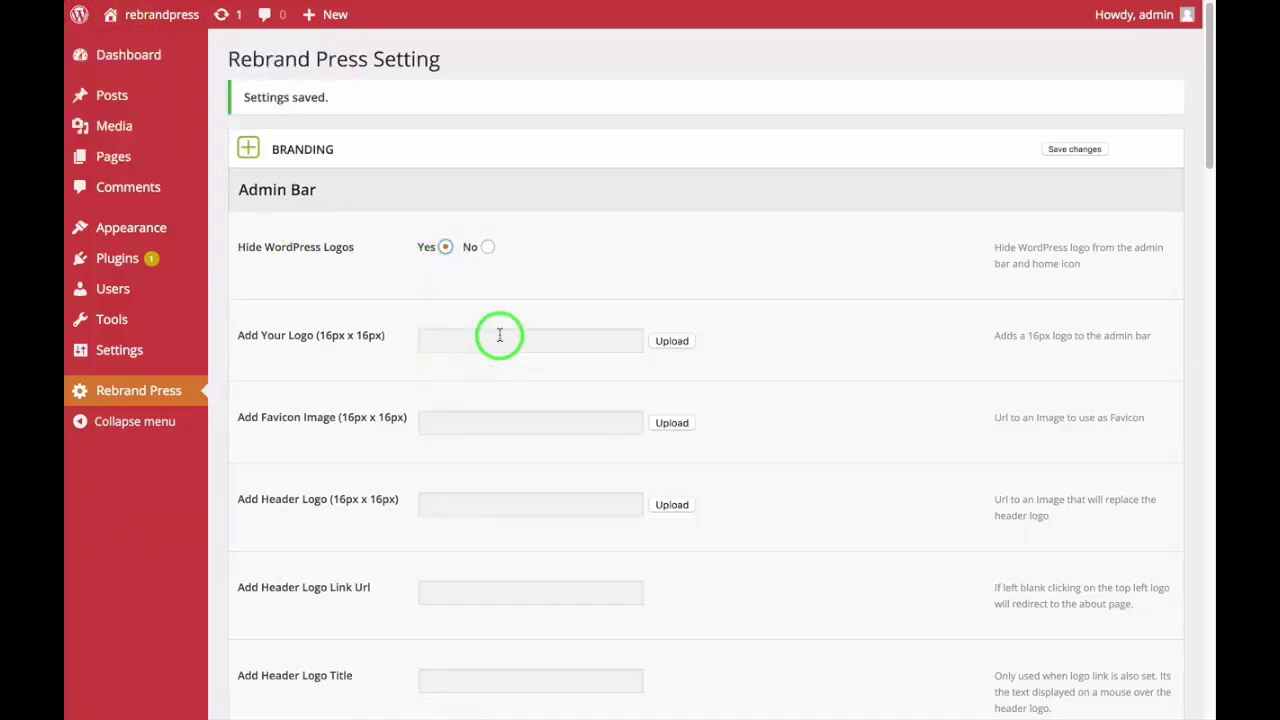
pyautogui.scroll(-5, 500, 334)
pyautogui.scroll(5, 600, 310)
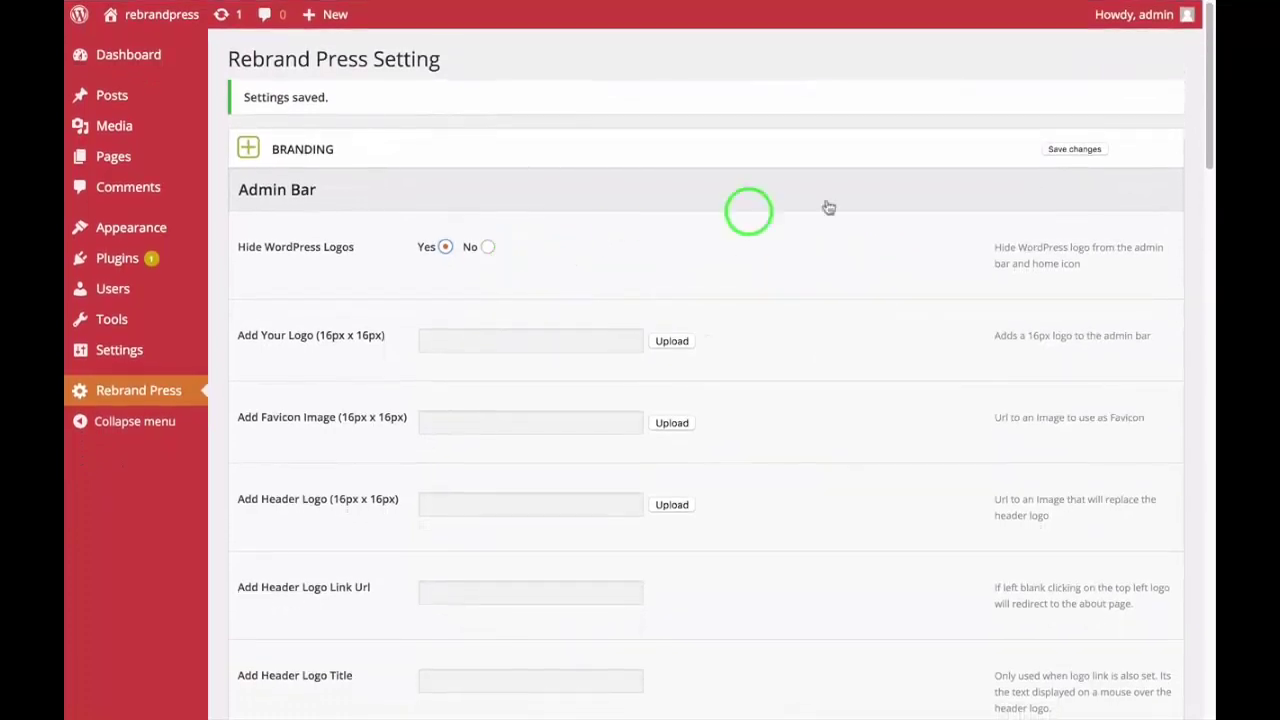
pyautogui.click(1054, 153)
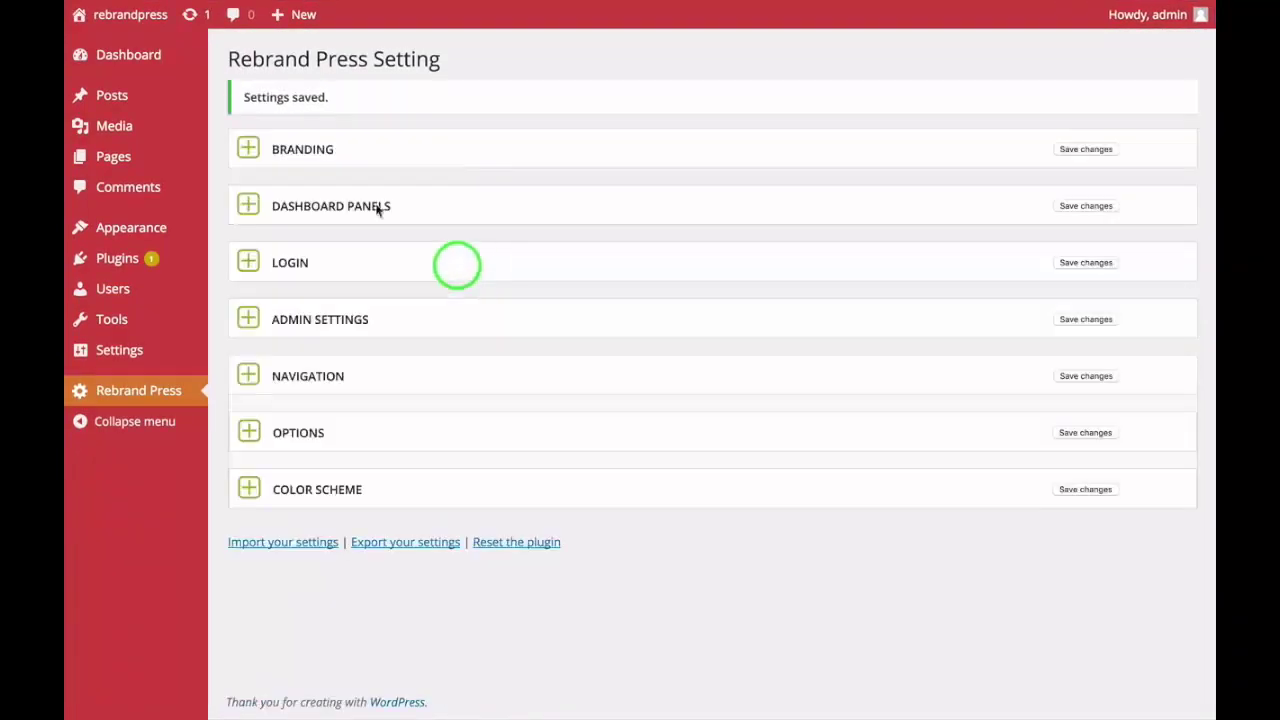
pyautogui.moveTo(115, 52)
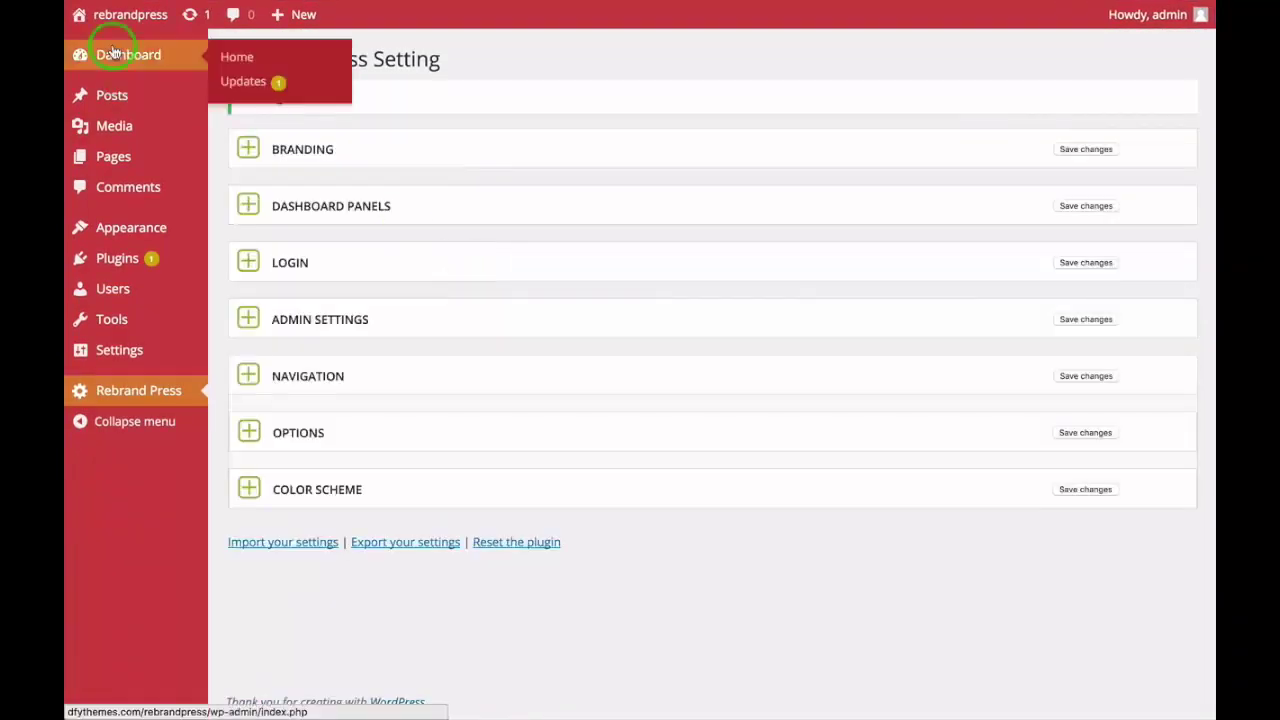
# Open the Branding section, check its Add Your Logo option for the admin bar, and collapse the section again
pyautogui.moveTo(78, 18)
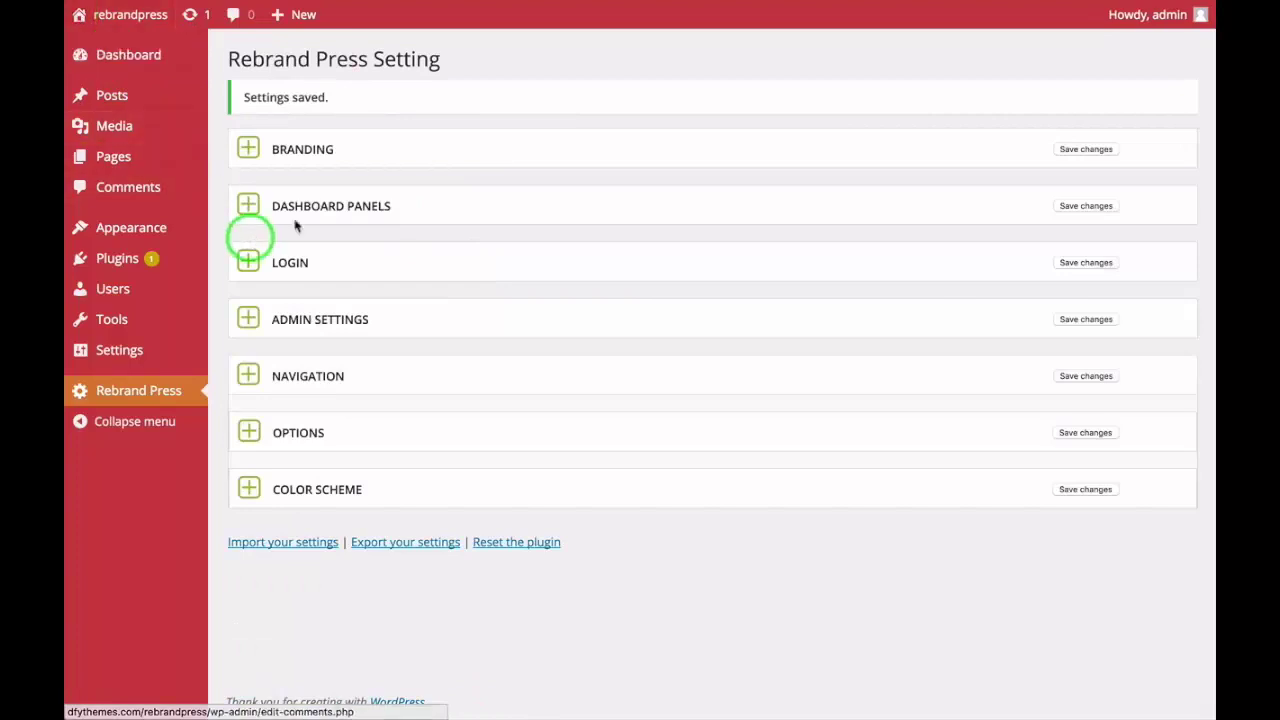
pyautogui.click(300, 147)
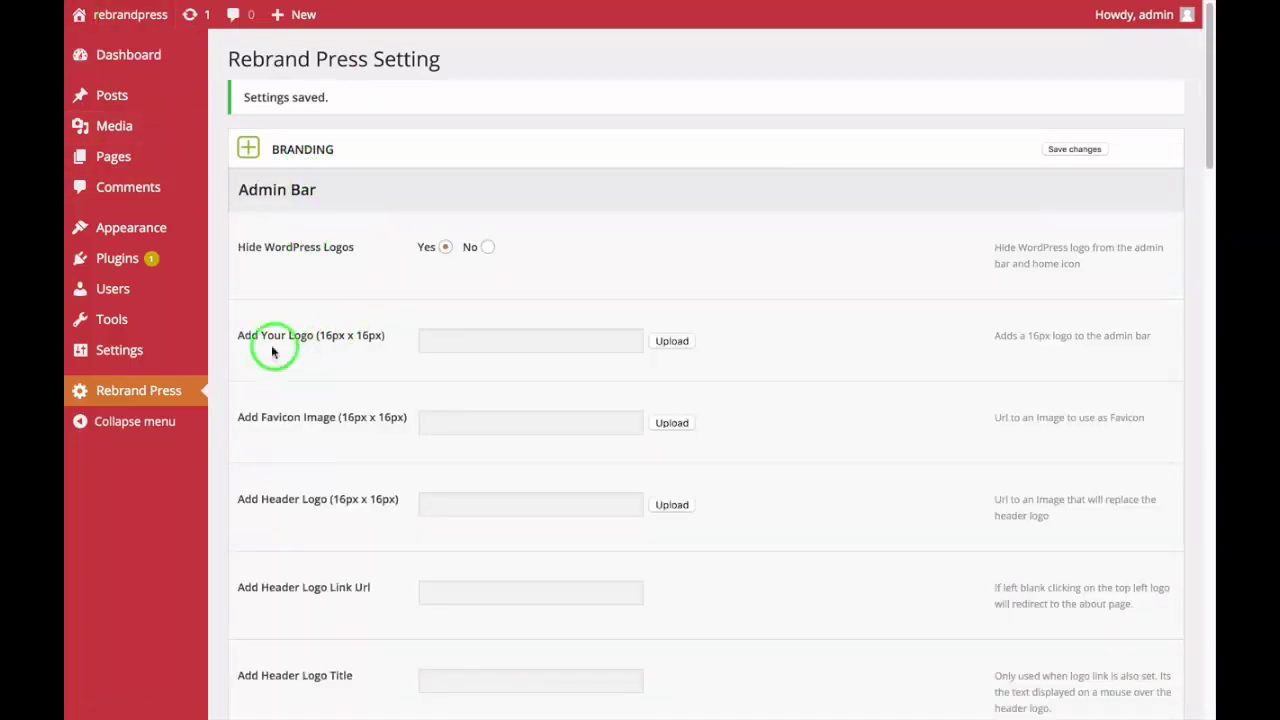
pyautogui.click(366, 340)
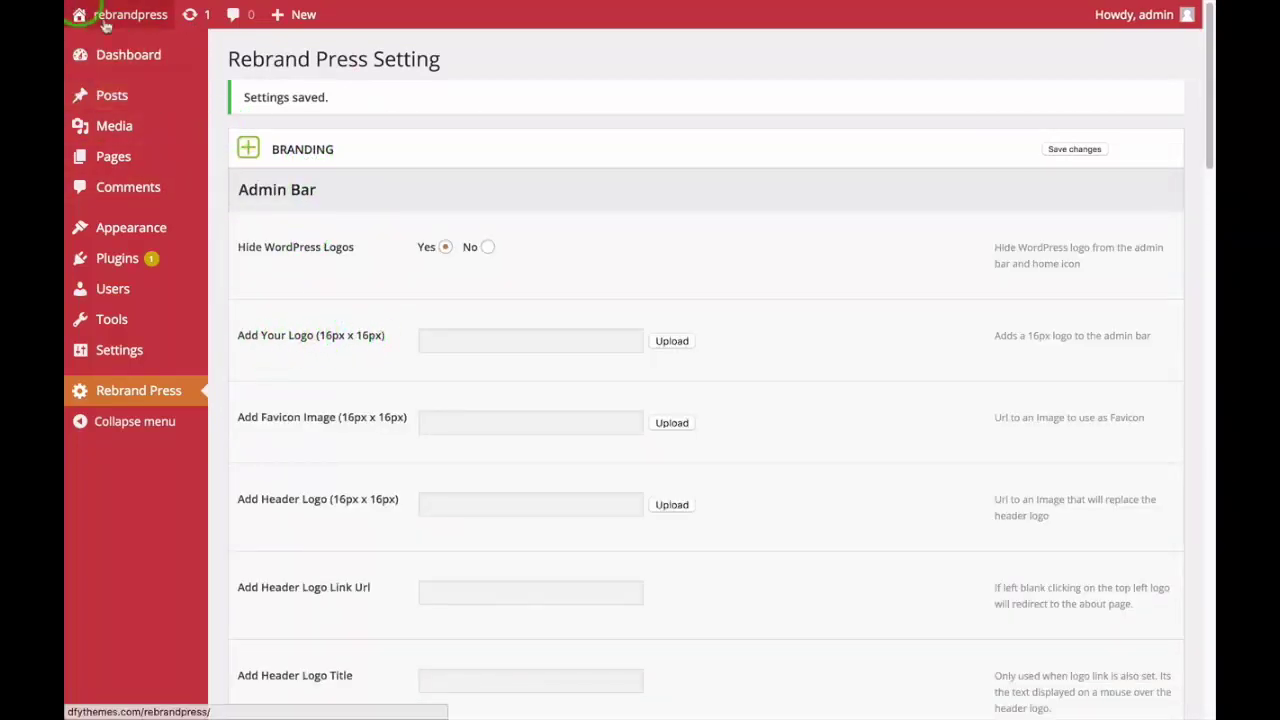
pyautogui.click(257, 158)
# Open the Dashboard Panels section and review the options for hiding default panels, showing the dashboard to admin and removing the empty dashed panel
pyautogui.click(344, 213)
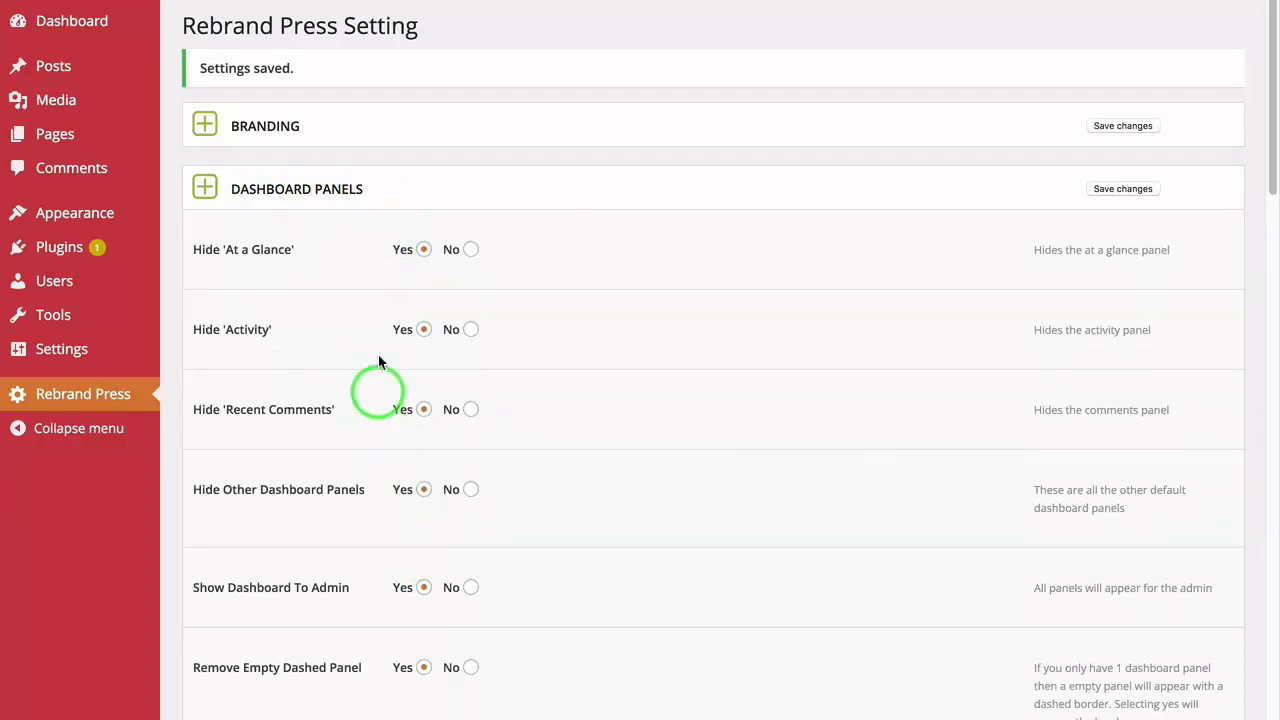
pyautogui.scroll(-3, 323, 294)
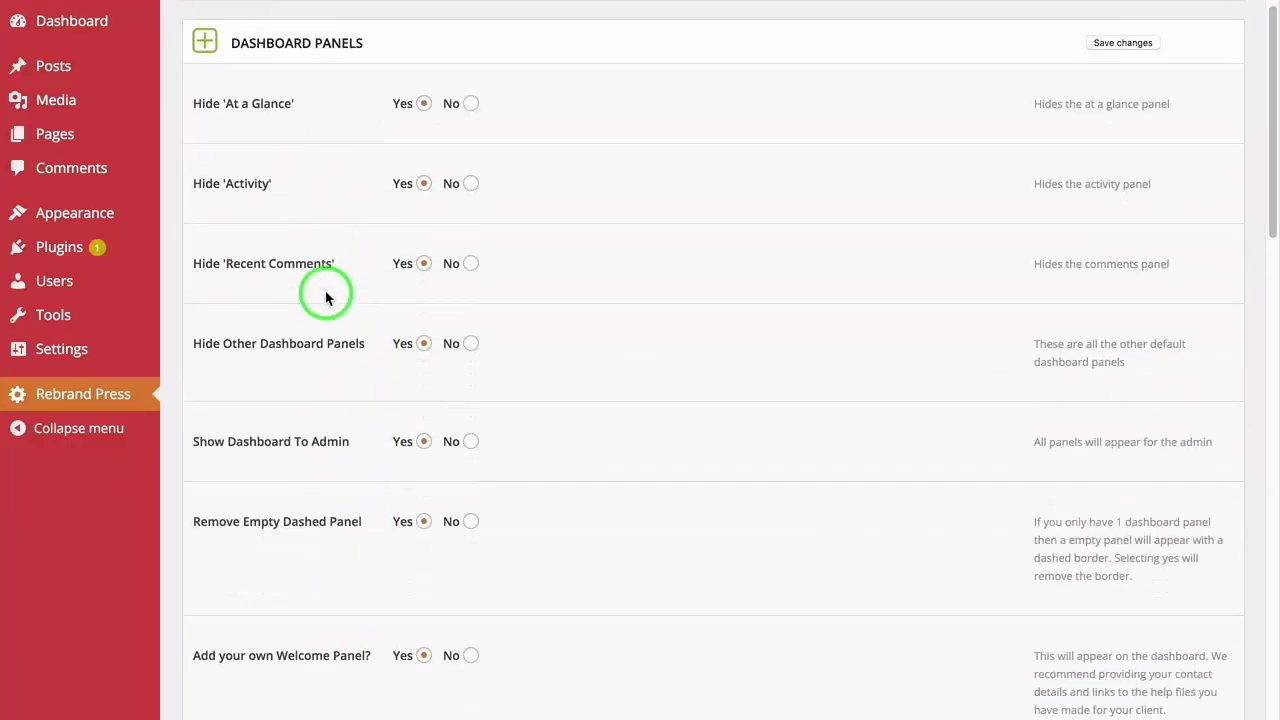
pyautogui.scroll(-4, 323, 491)
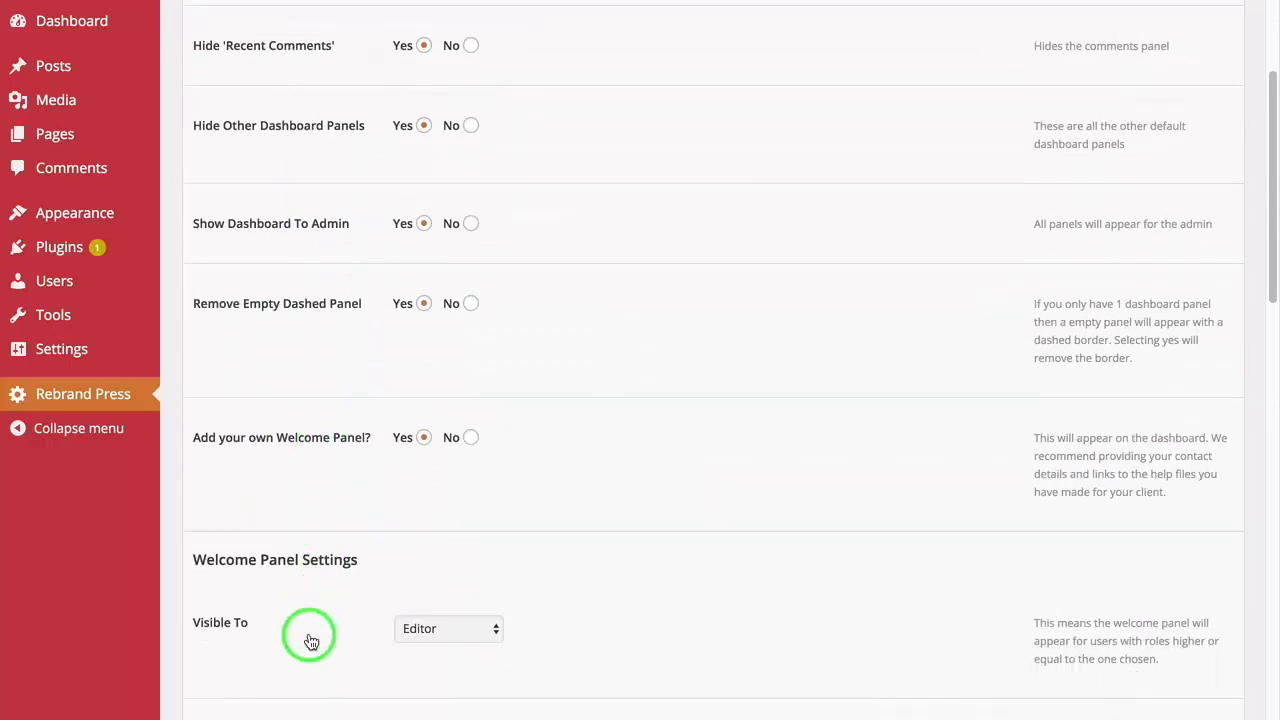
pyautogui.scroll(-1, 343, 446)
pyautogui.scroll(3, 344, 454)
pyautogui.scroll(2, 427, 586)
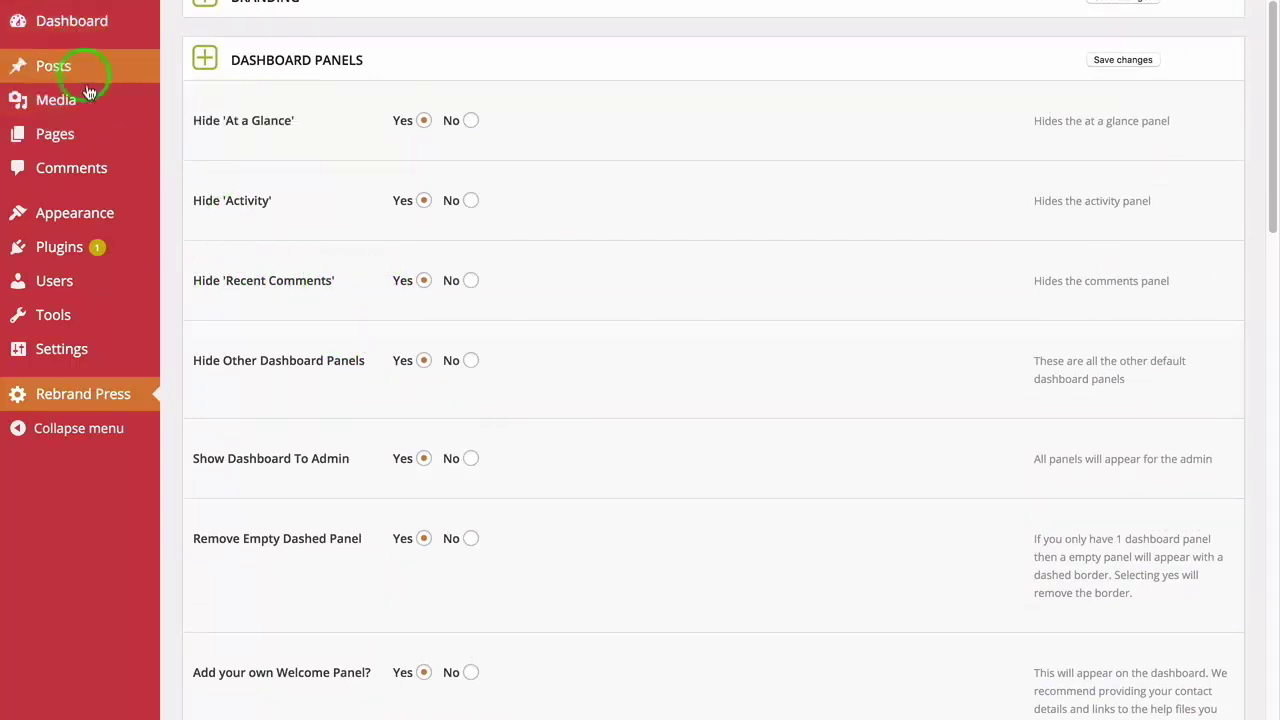
pyautogui.scroll(-2, 430, 275)
pyautogui.scroll(3, 517, 246)
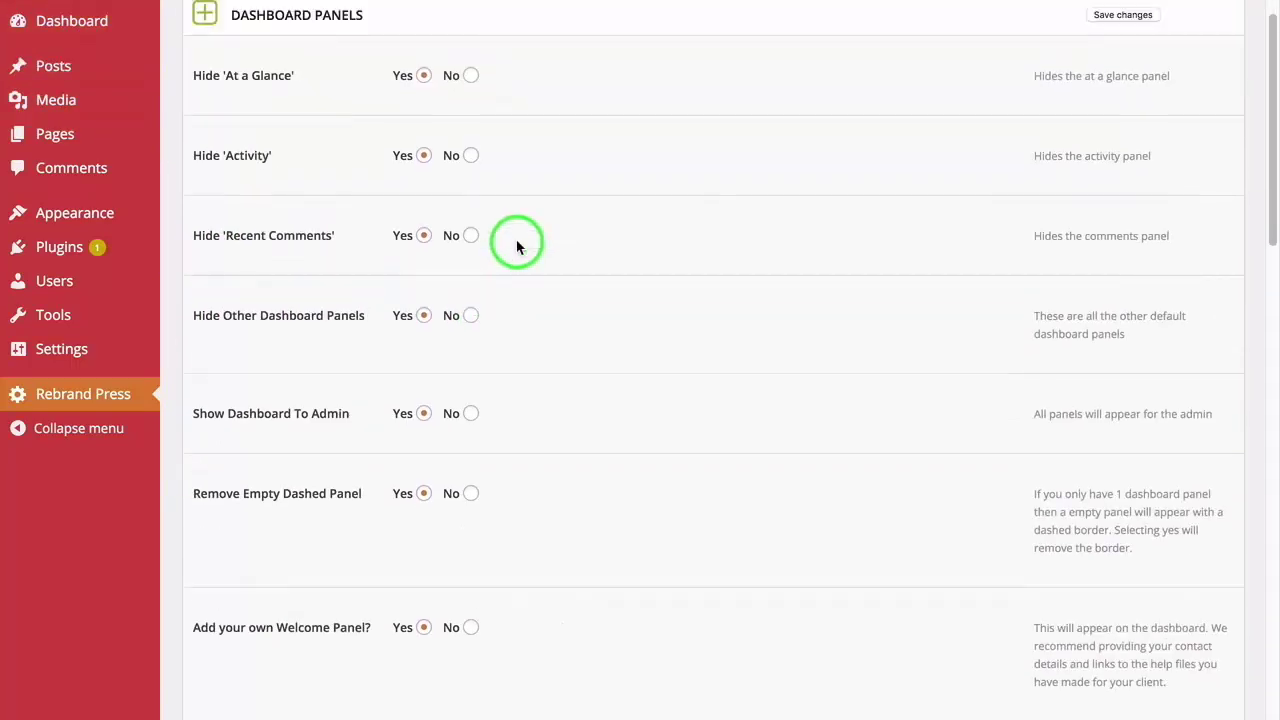
pyautogui.scroll(-4, 517, 246)
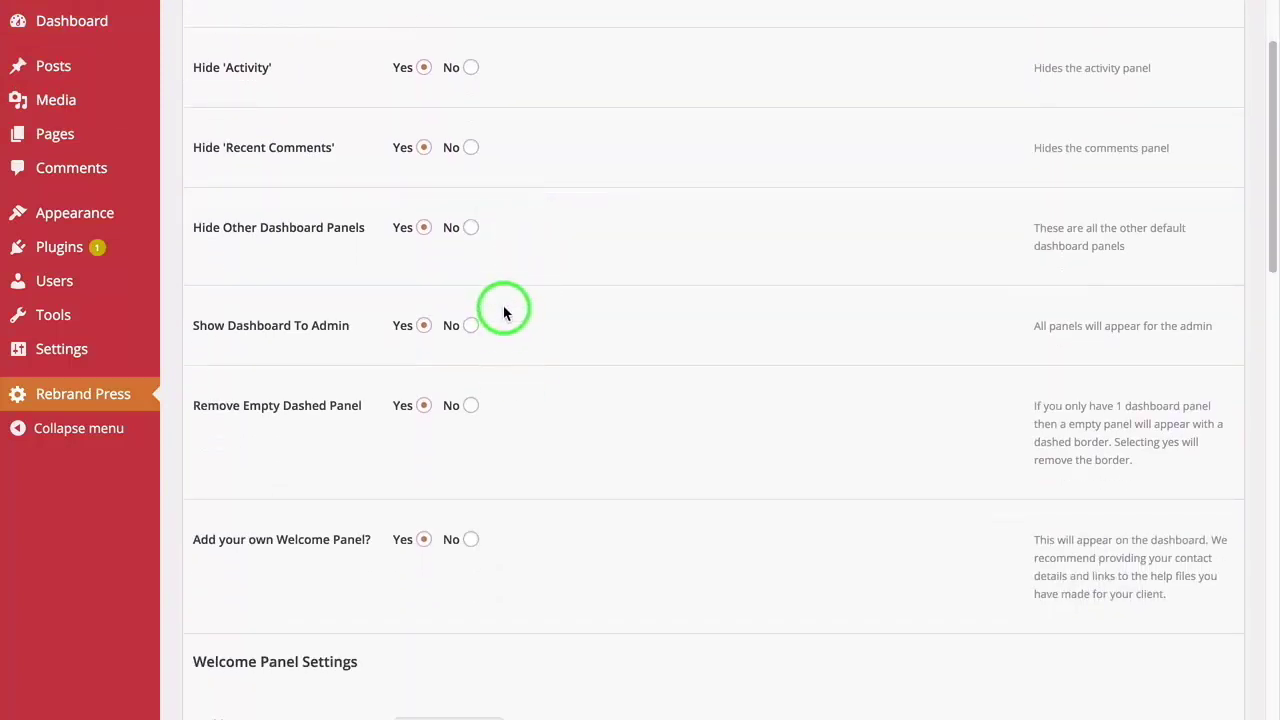
pyautogui.scroll(2, 518, 245)
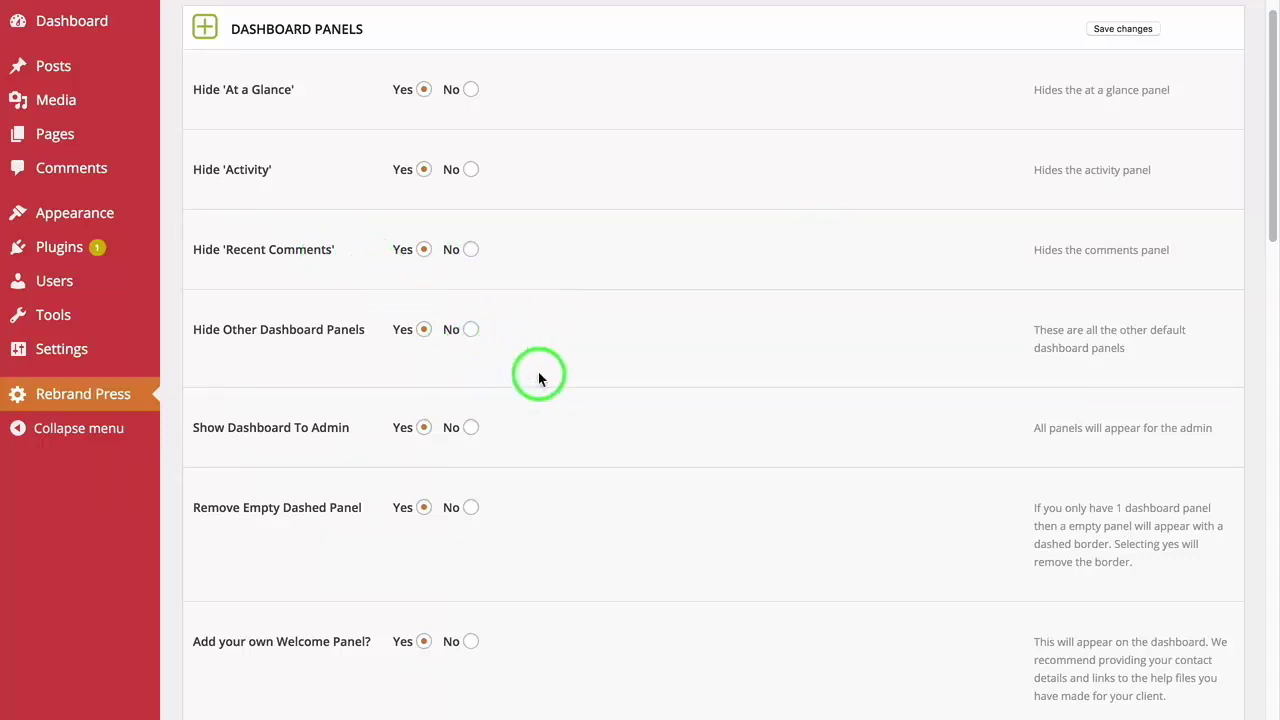
# Review the Welcome Panel Settings, including the roles offered under Visible To, the Title and the Description
pyautogui.scroll(-5, 537, 376)
pyautogui.scroll(-3, 540, 375)
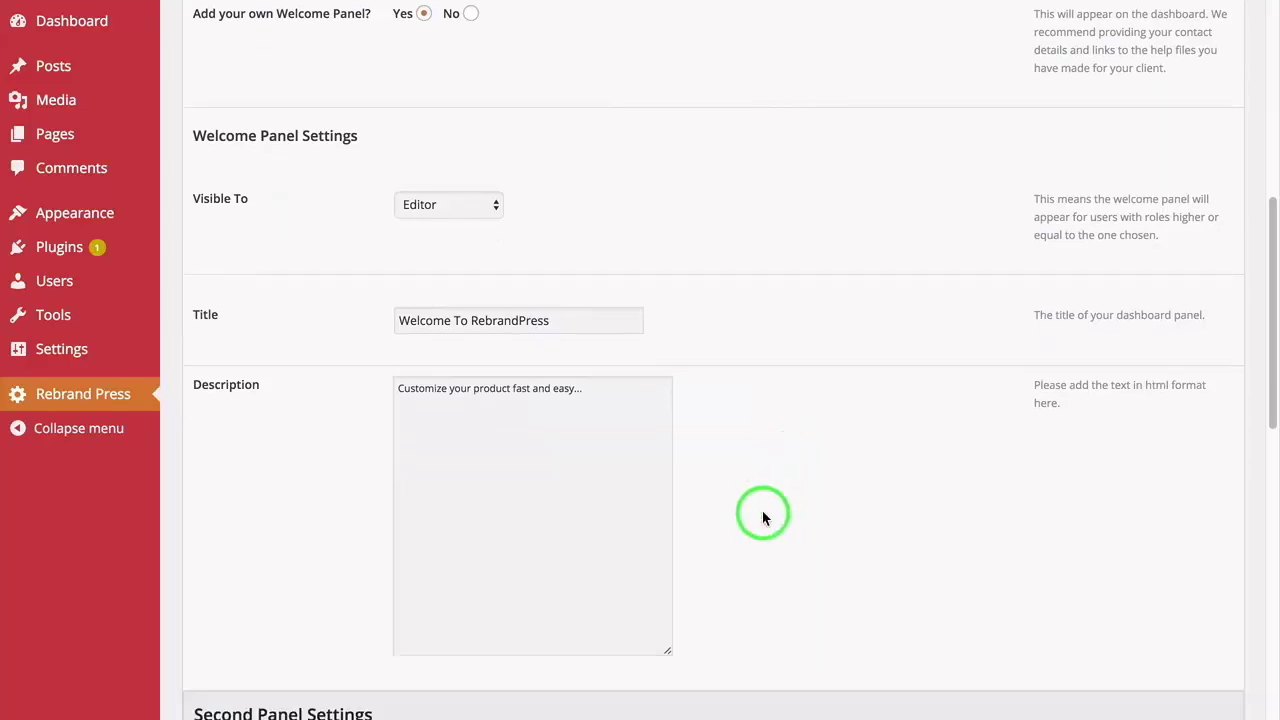
pyautogui.scroll(-1, 762, 517)
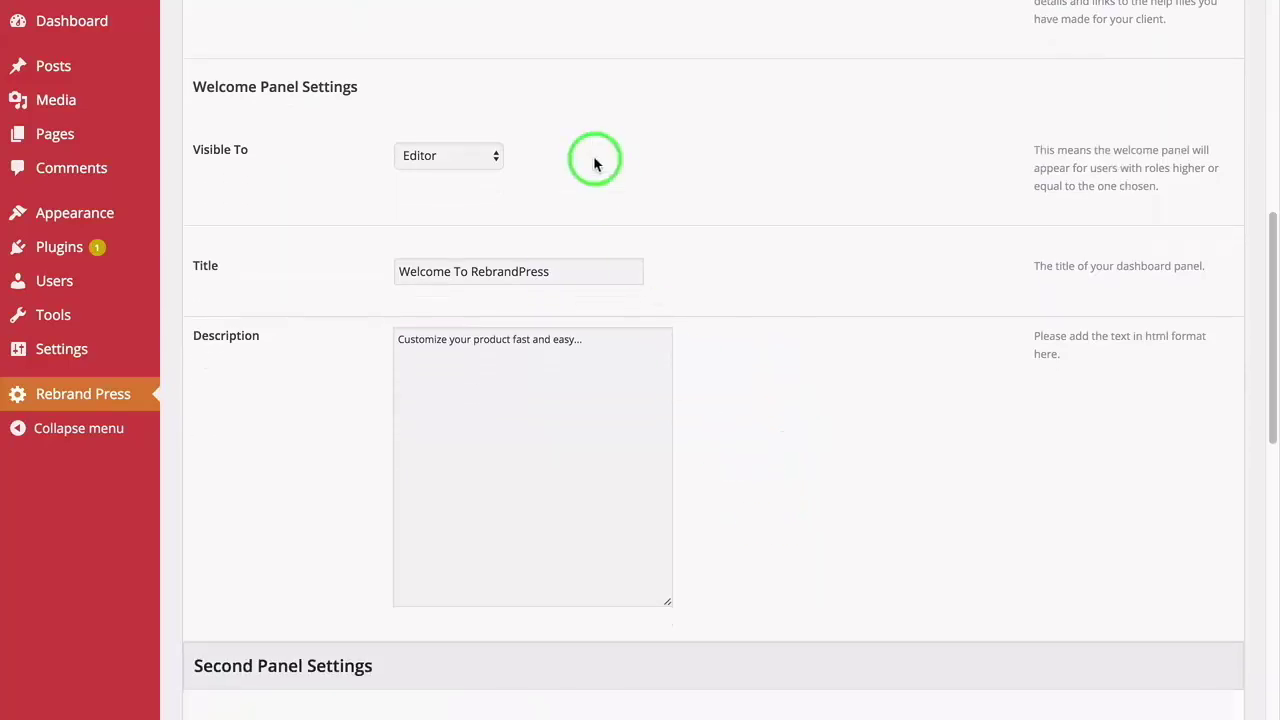
pyautogui.click(430, 158)
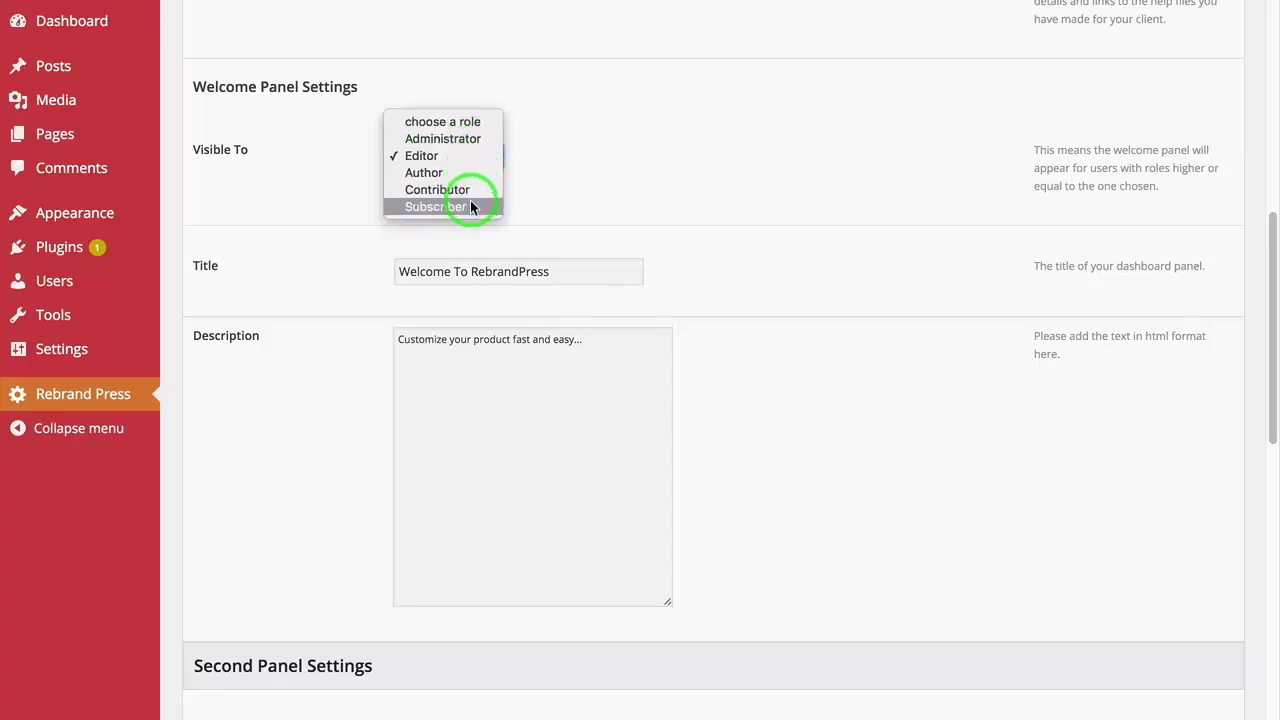
pyautogui.click(533, 211)
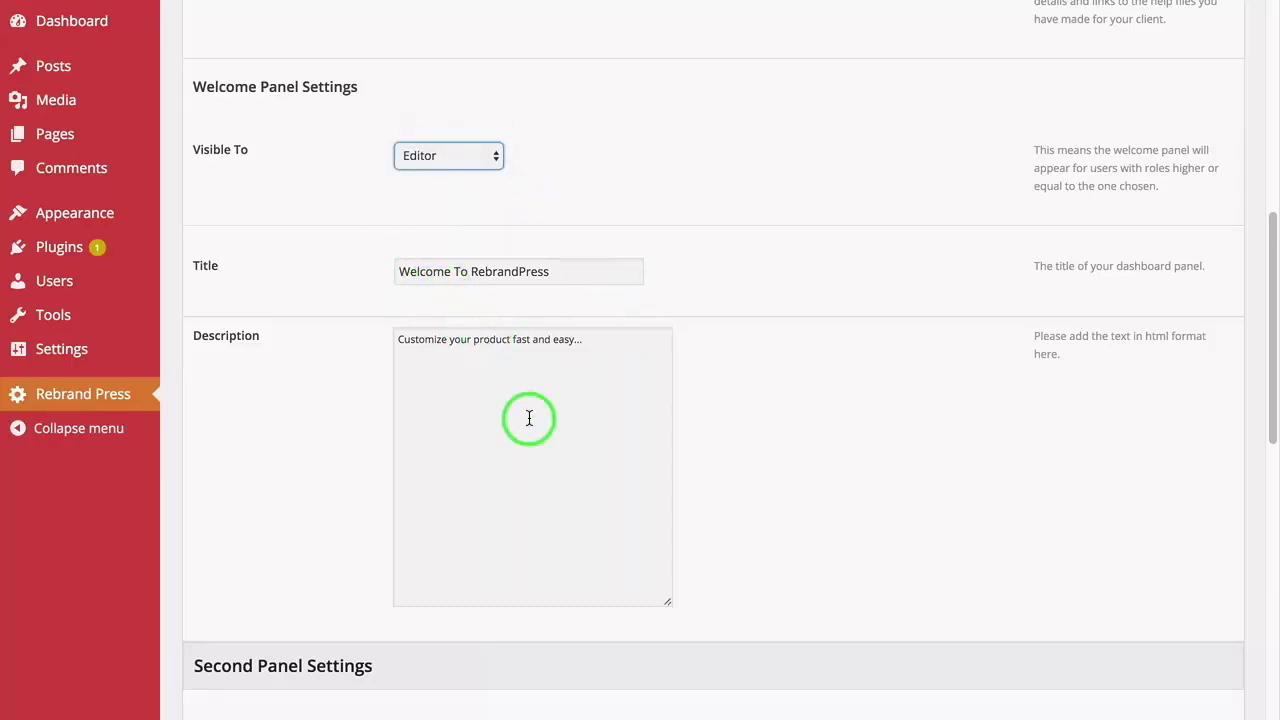
pyautogui.scroll(-2, 529, 418)
pyautogui.scroll(-1, 529, 418)
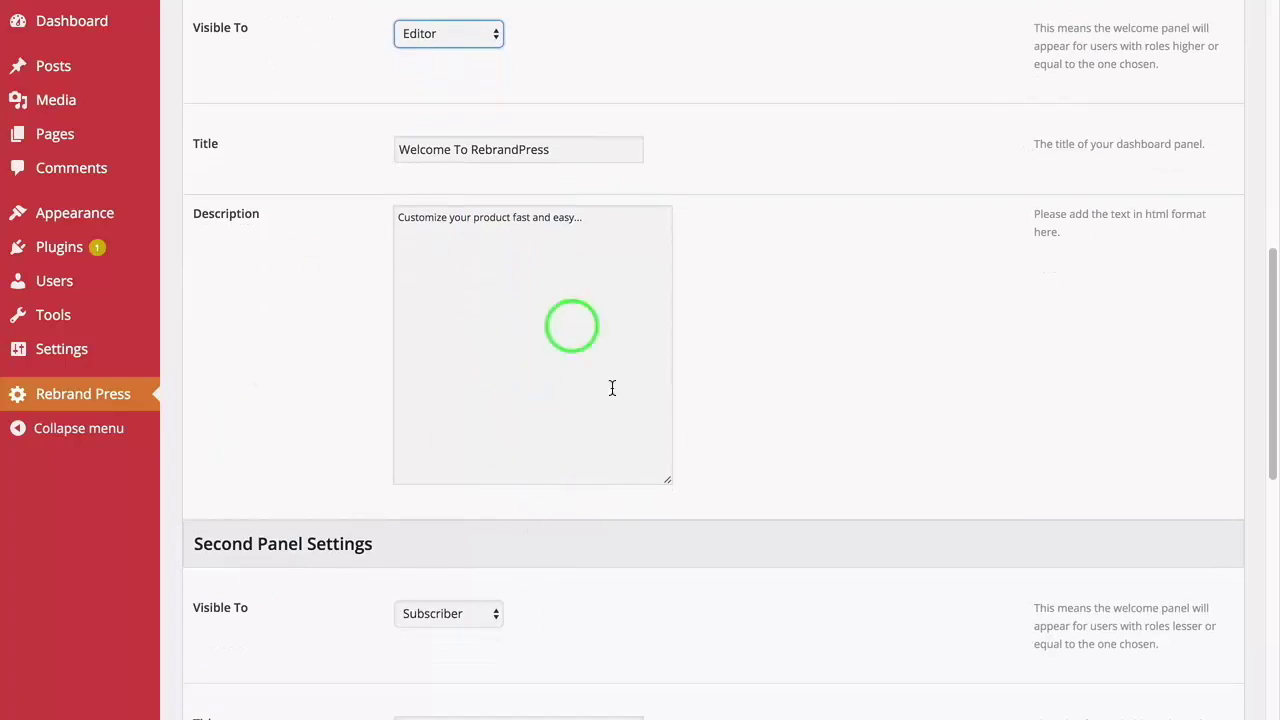
pyautogui.scroll(-1, 580, 451)
pyautogui.scroll(-1, 581, 454)
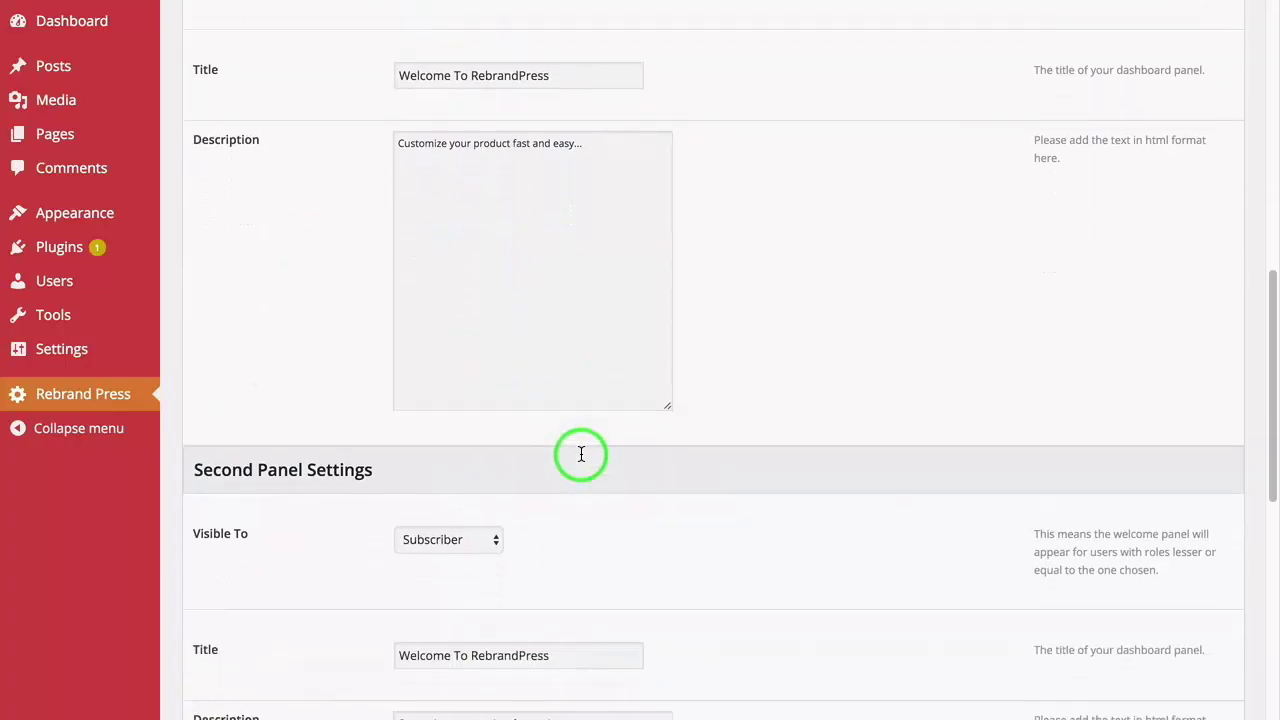
# Review the Second Panel Settings and the option to add an RSS Dashboard panel
pyautogui.scroll(-8, 609, 474)
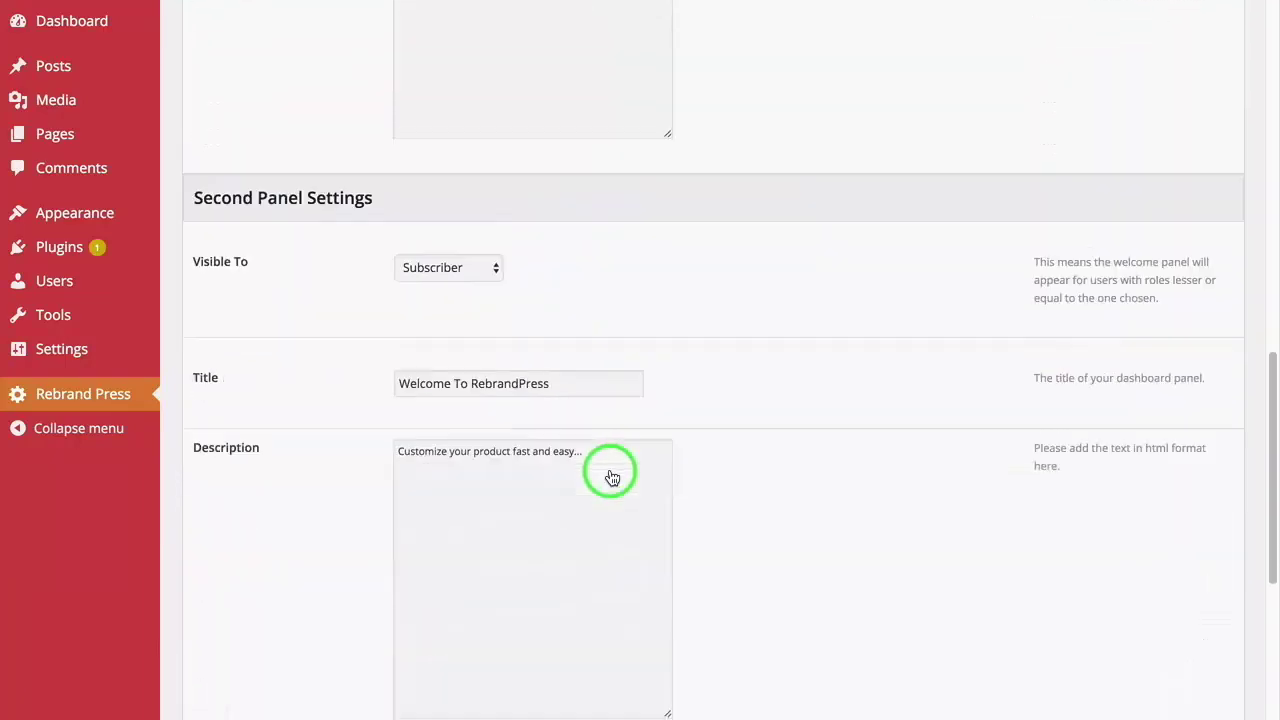
pyautogui.scroll(2, 610, 475)
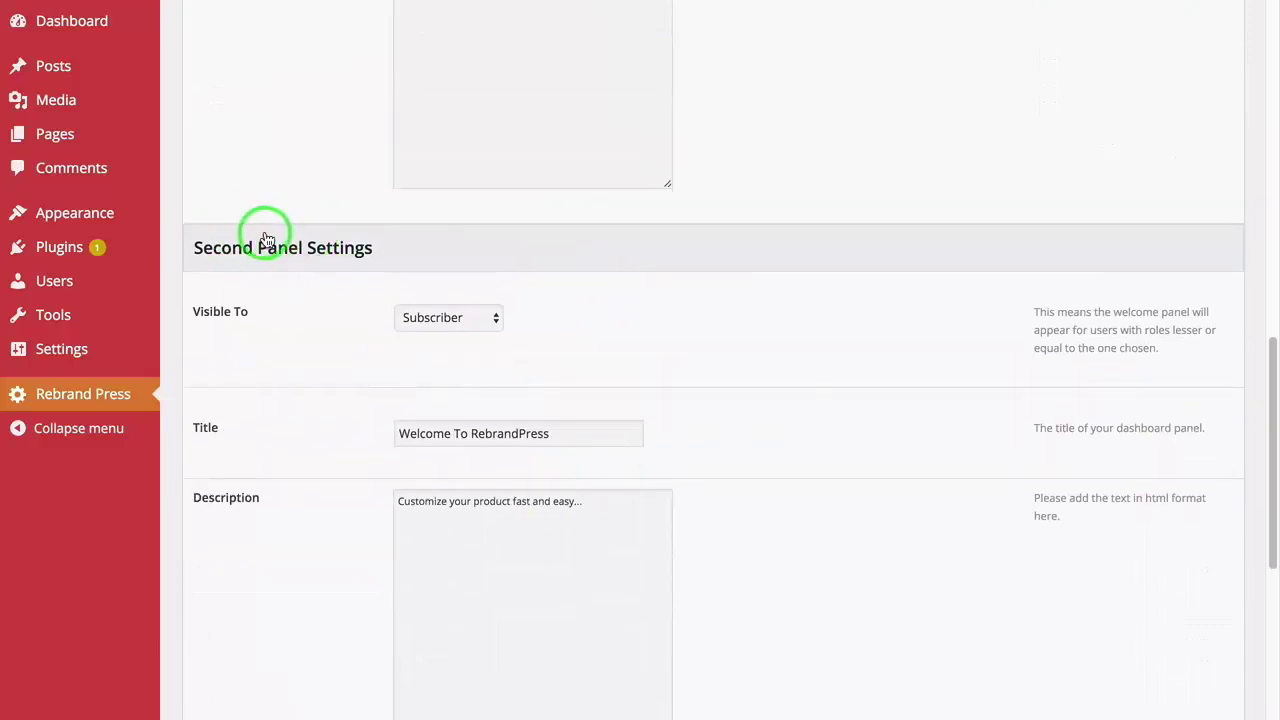
pyautogui.scroll(-8, 856, 614)
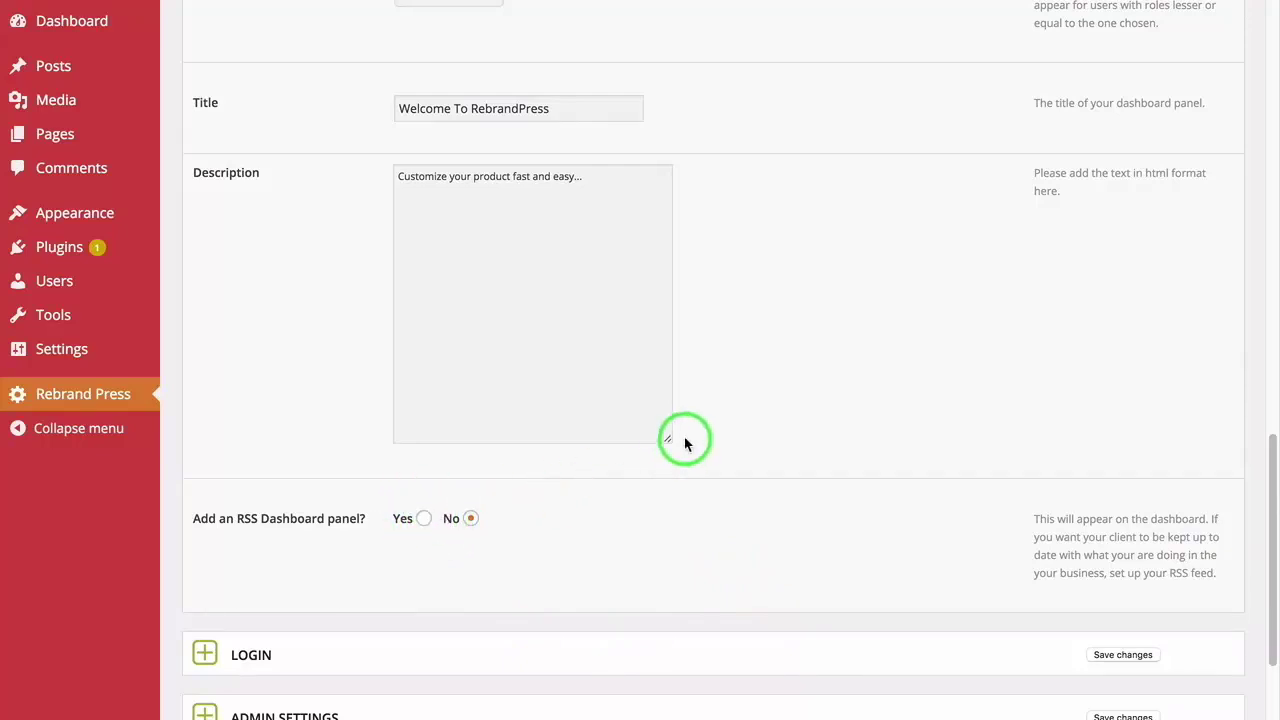
# Recheck the Dashboard Panels options from the beginning, and view the panels on the WordPress dashboard home page
pyautogui.scroll(5, 686, 442)
pyautogui.scroll(15, 684, 436)
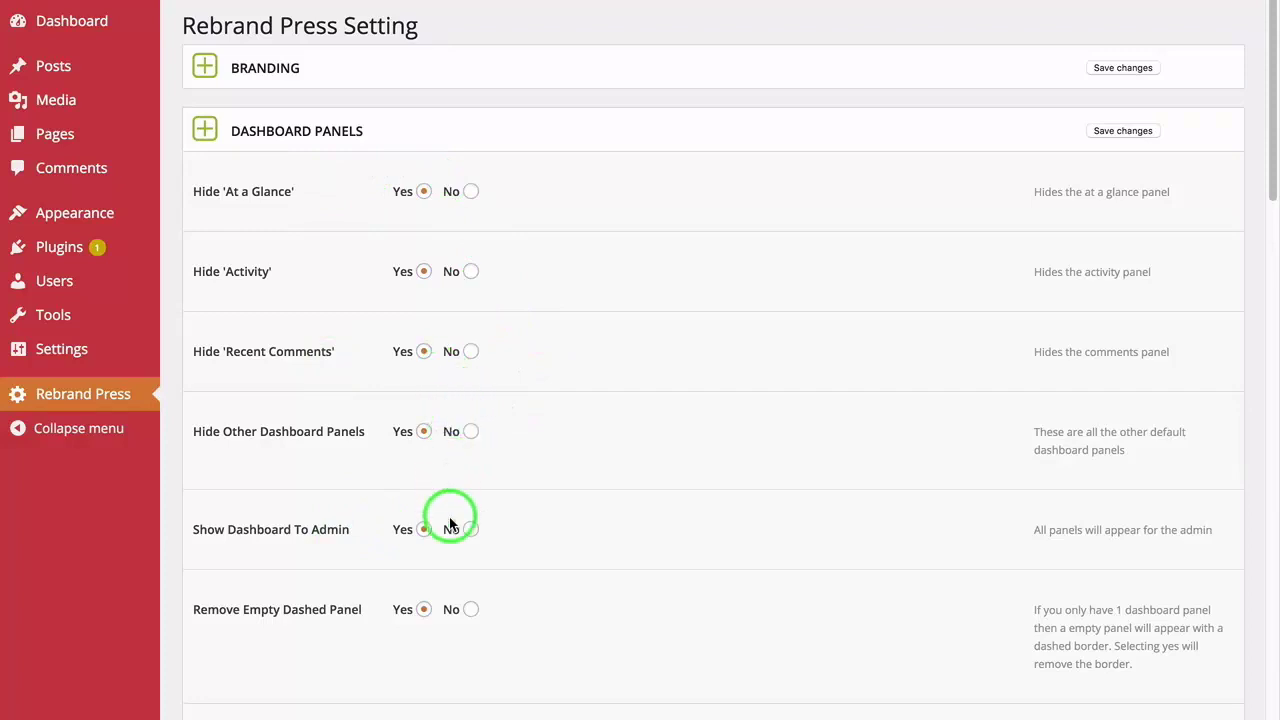
pyautogui.scroll(-5, 460, 550)
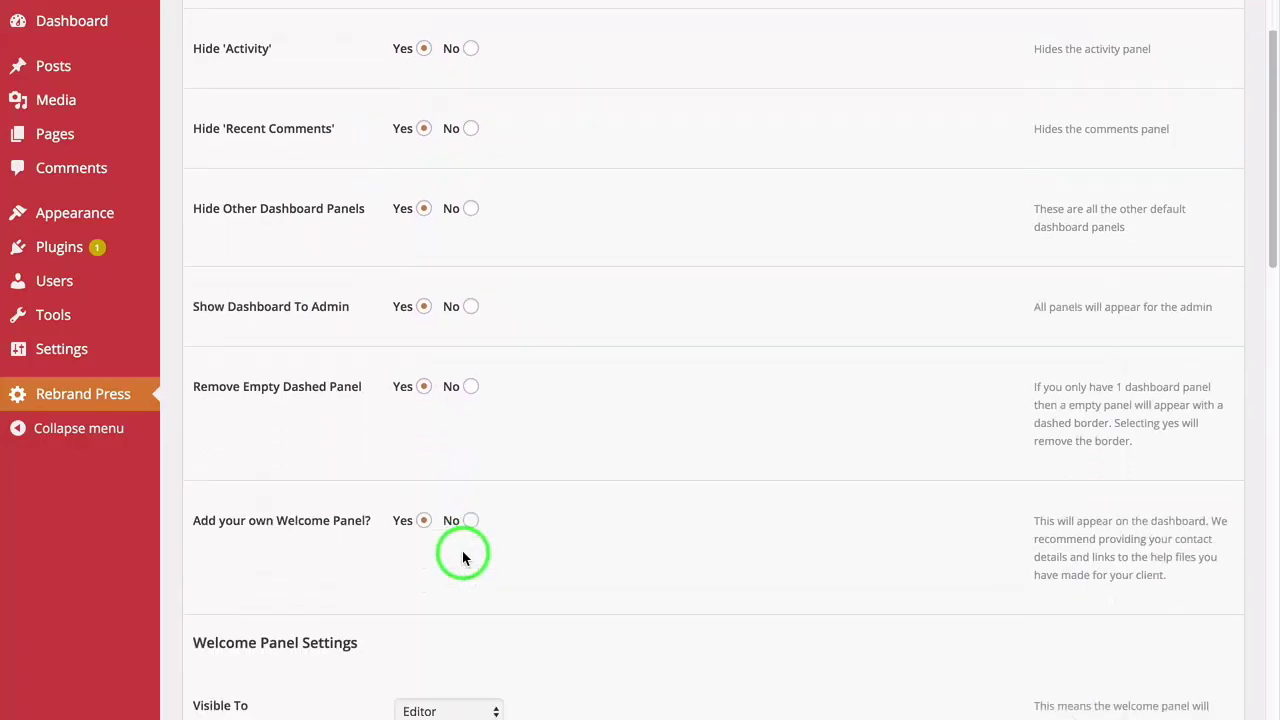
pyautogui.scroll(-2, 460, 485)
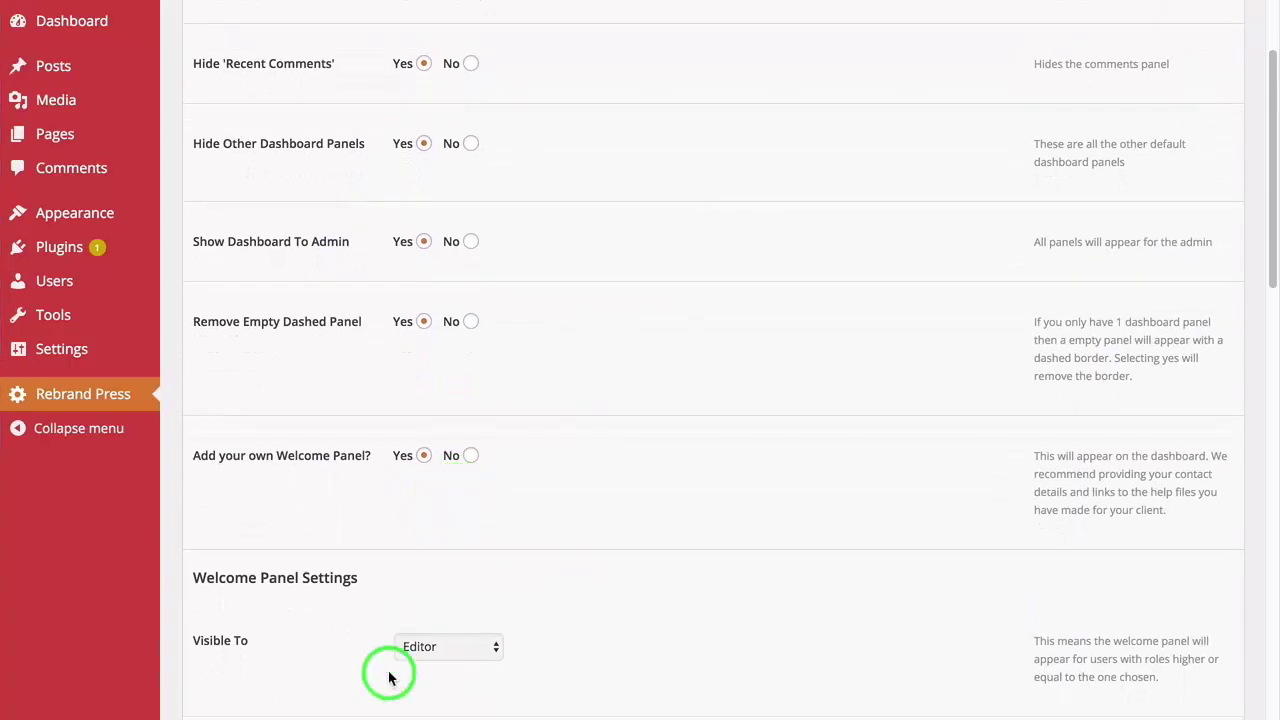
pyautogui.scroll(-1, 475, 660)
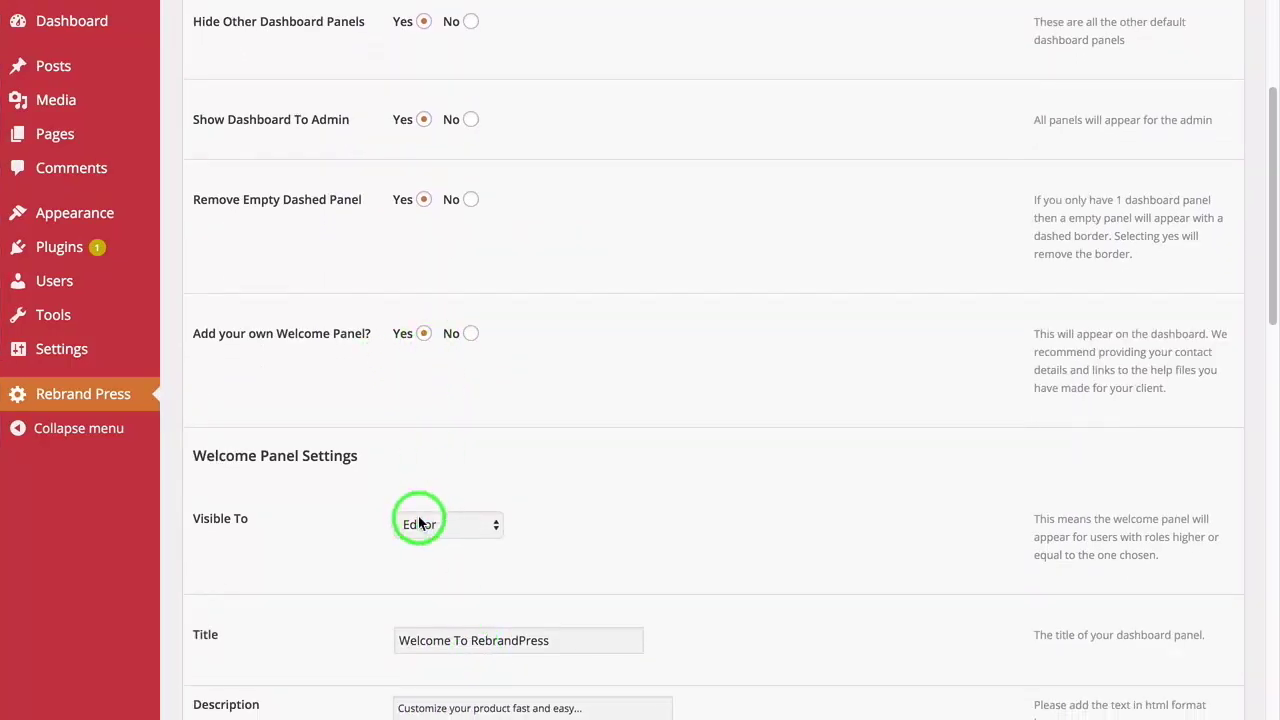
pyautogui.scroll(-2, 460, 525)
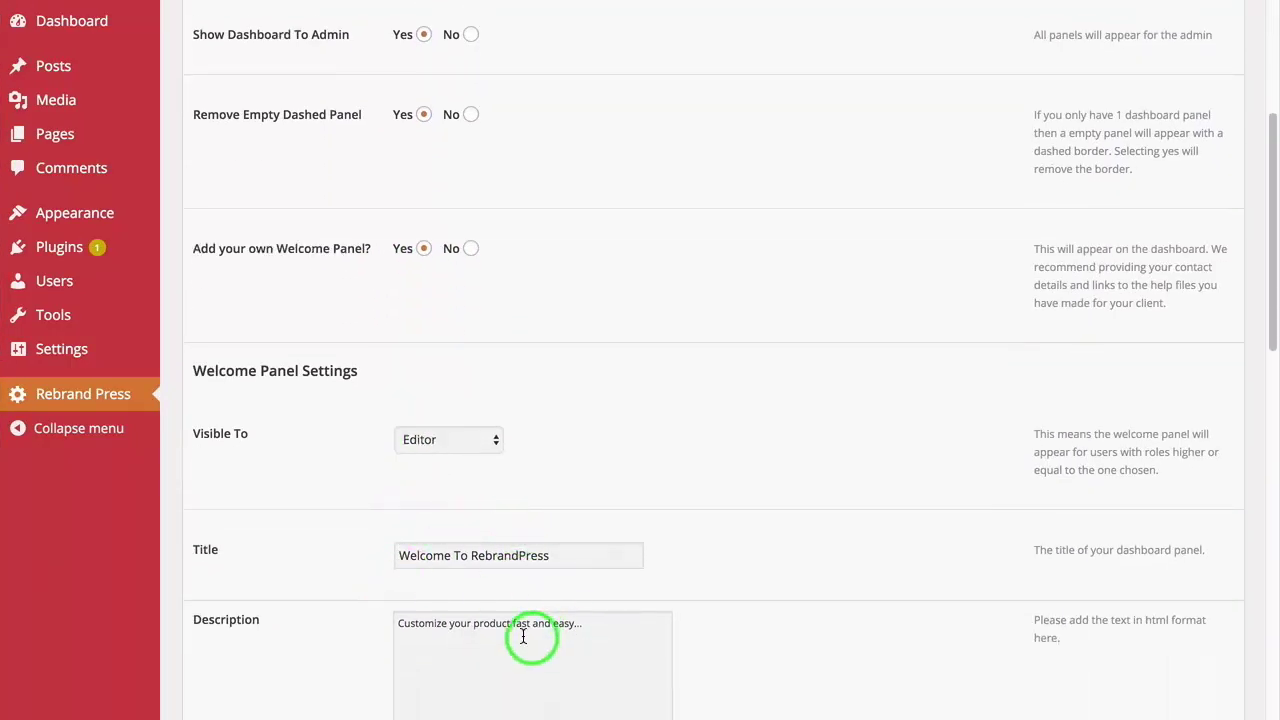
pyautogui.click(95, 28)
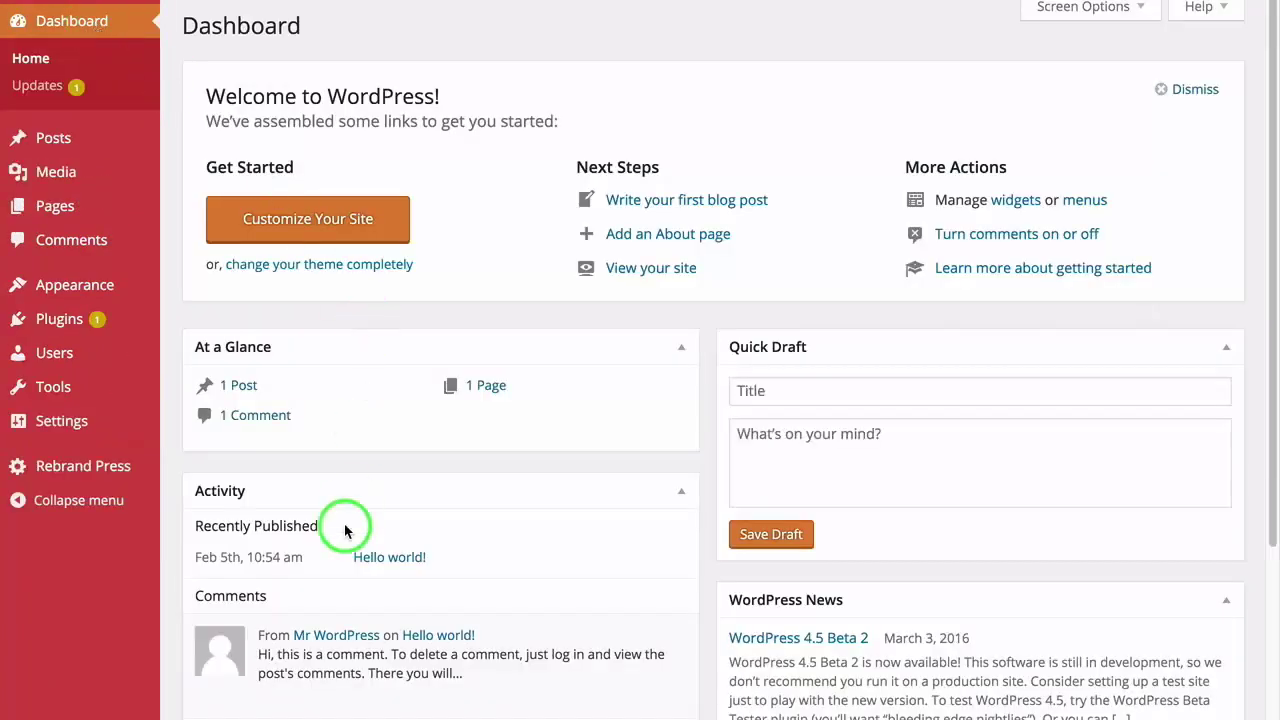
pyautogui.scroll(-3, 340, 523)
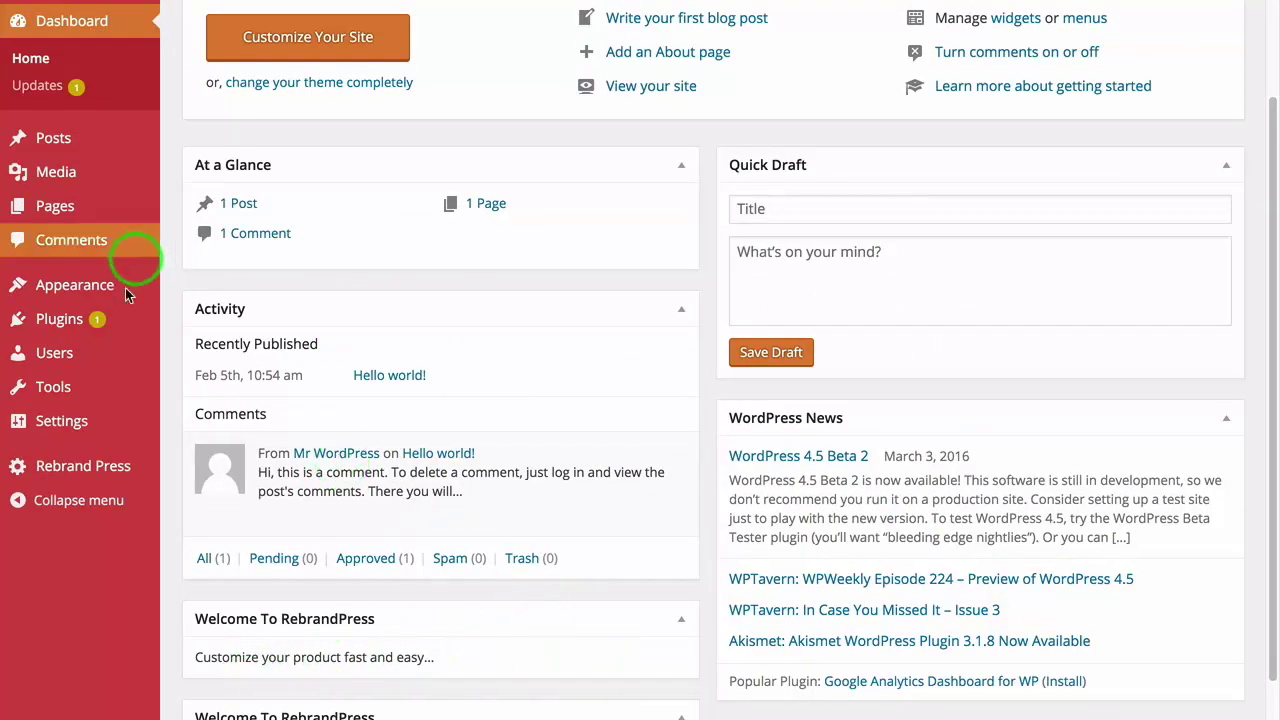
# Set Add your own Welcome Panel to No in the Rebrand Press Dashboard Panels section and save the changes
pyautogui.click(83, 467)
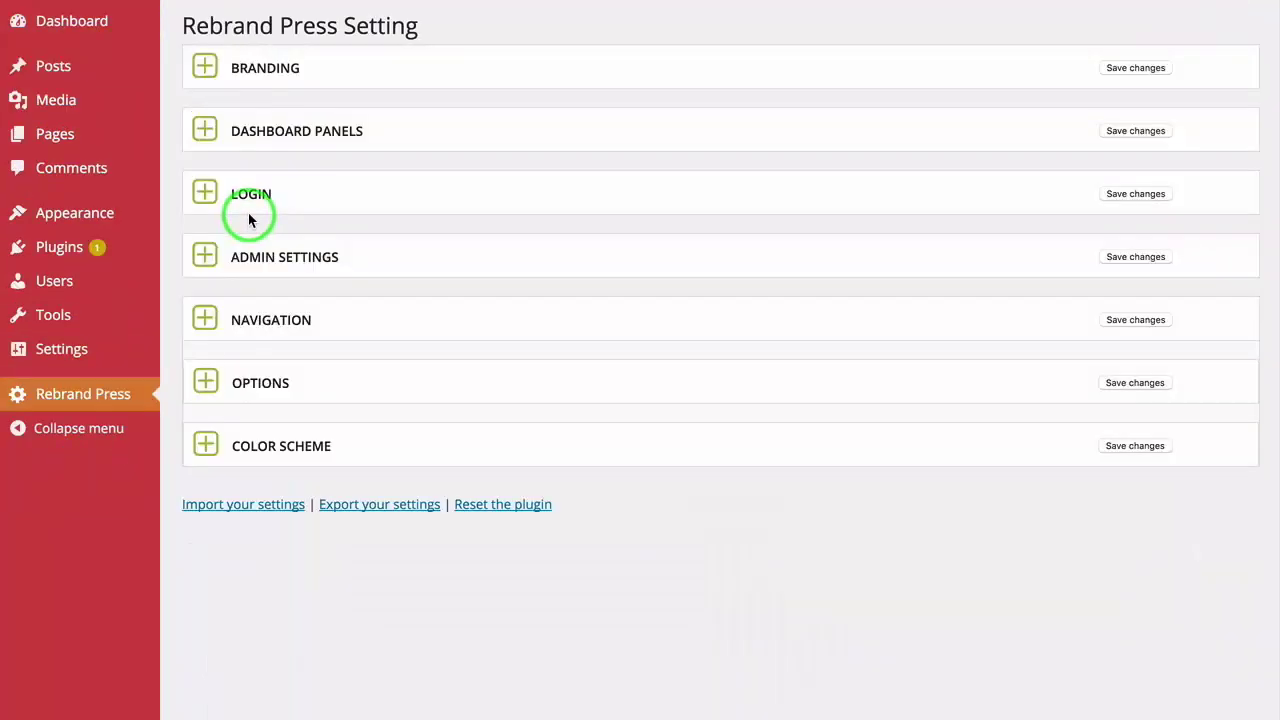
pyautogui.click(207, 128)
pyautogui.scroll(-3, 323, 506)
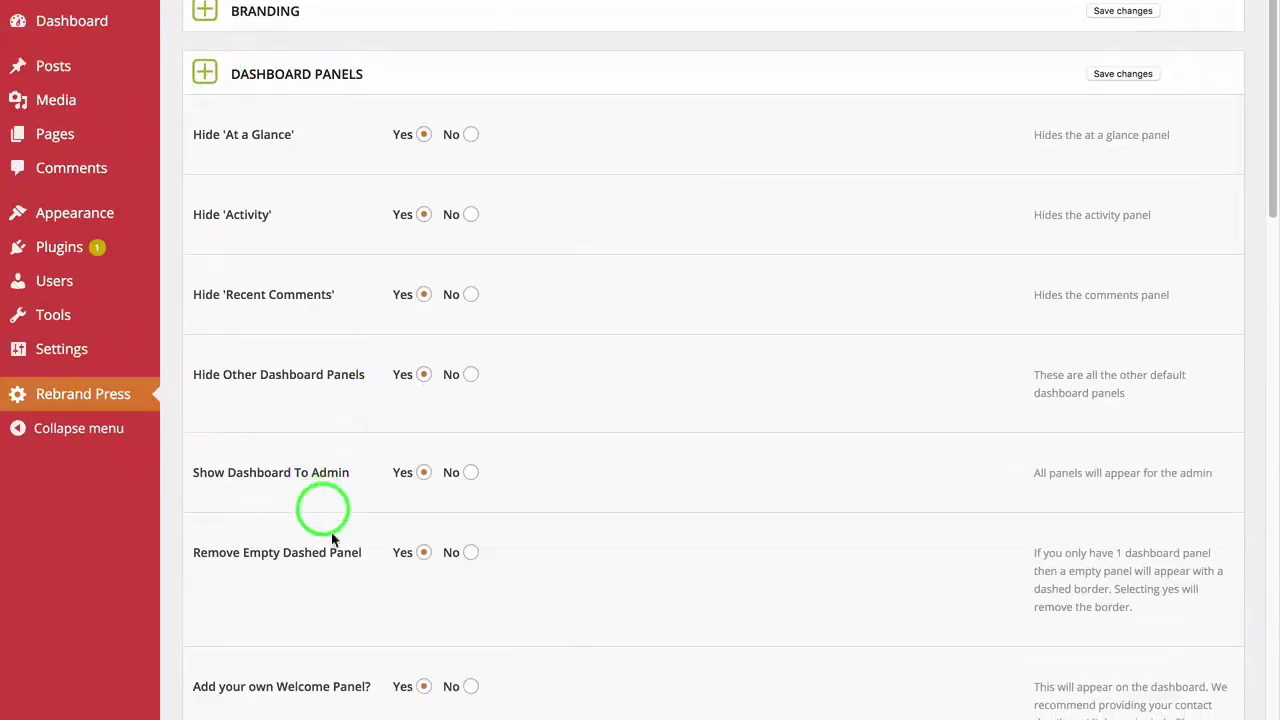
pyautogui.click(471, 595)
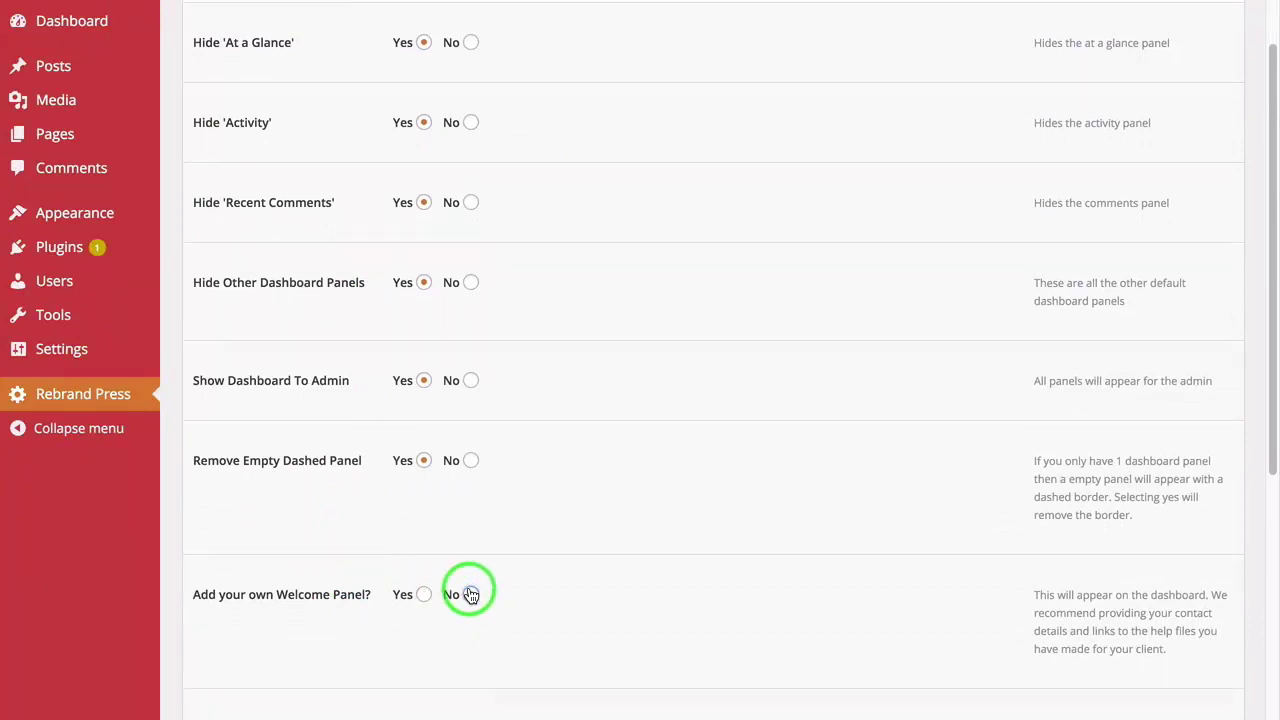
pyautogui.scroll(3, 471, 595)
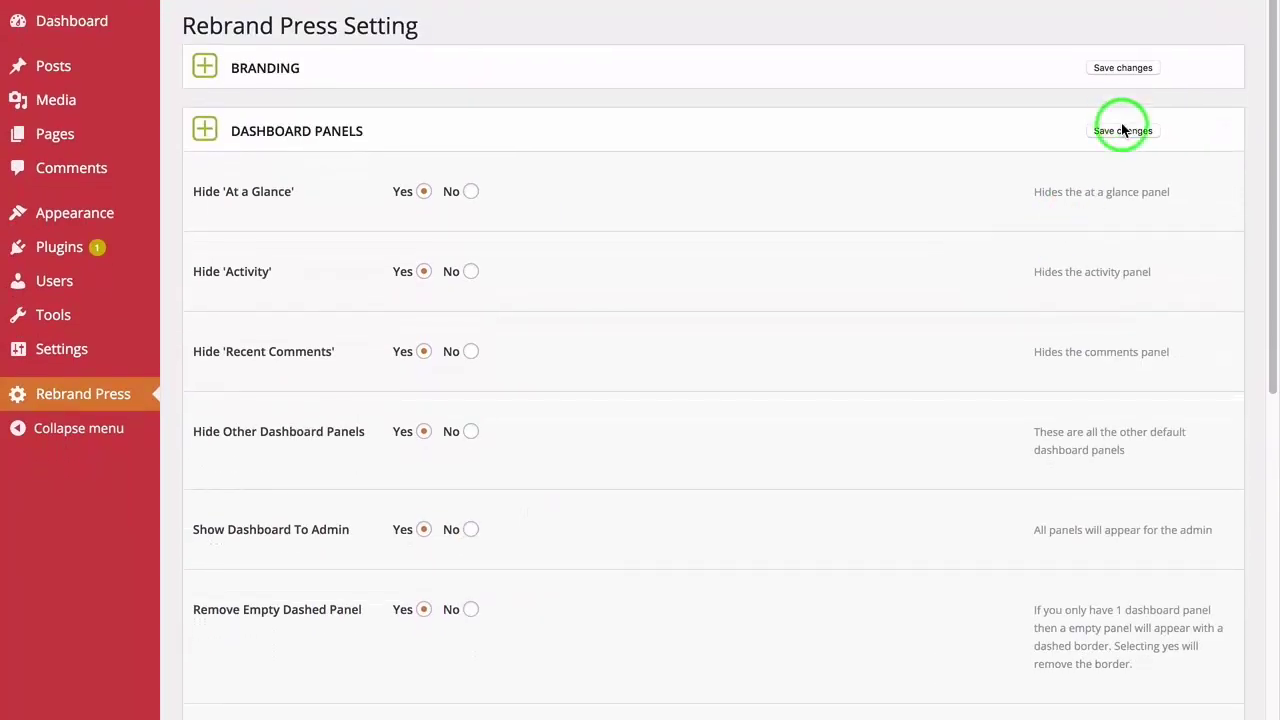
# Check the WordPress dashboard for the custom welcome panels, and return to the Rebrand Press settings to collapse the Dashboard Panels section
pyautogui.click(99, 37)
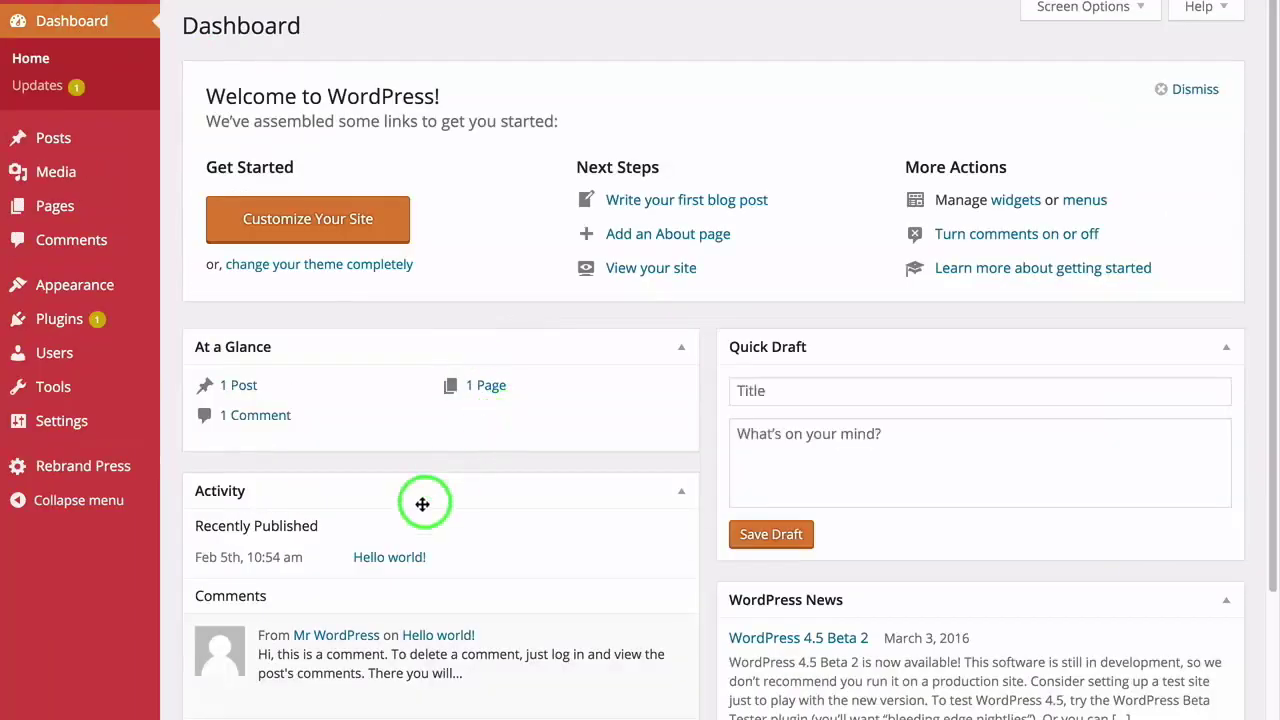
pyautogui.scroll(-2, 422, 504)
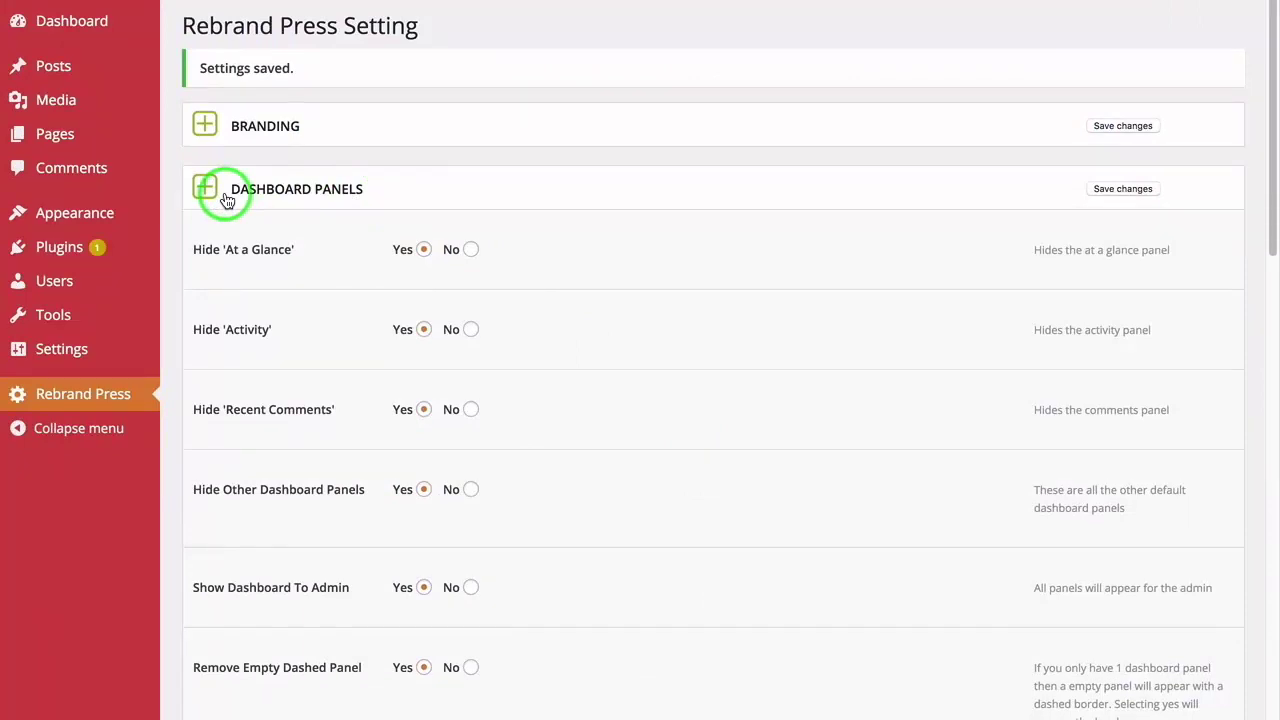
pyautogui.click(227, 200)
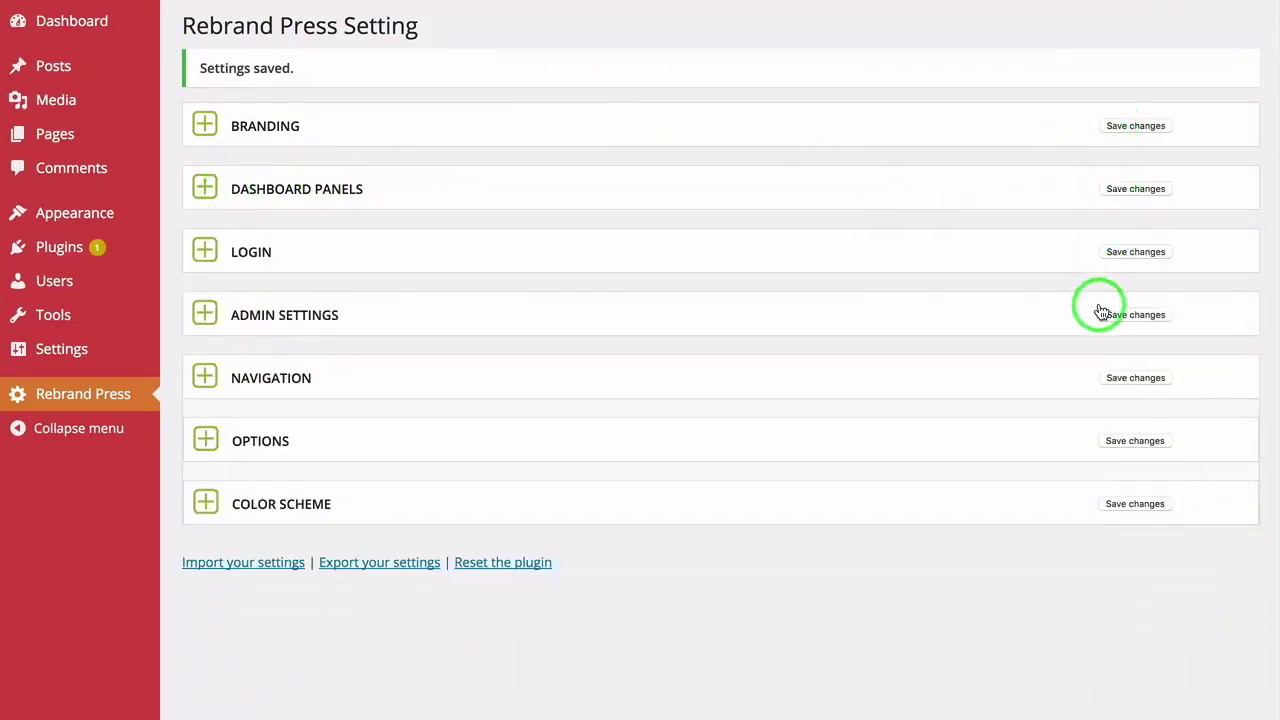
# Expand the Login section and review the Advanced Login Template options, from Use Login Template to the Small Login HTML Template
pyautogui.click(205, 252)
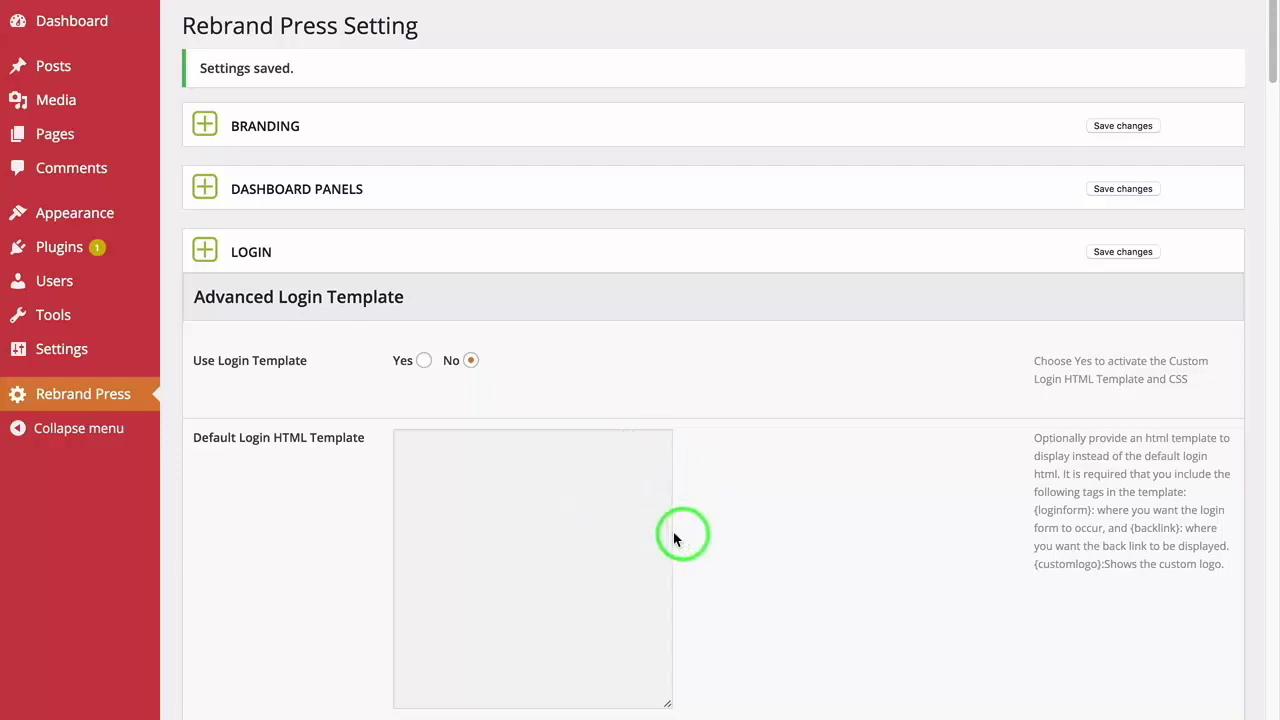
pyautogui.scroll(-1, 791, 605)
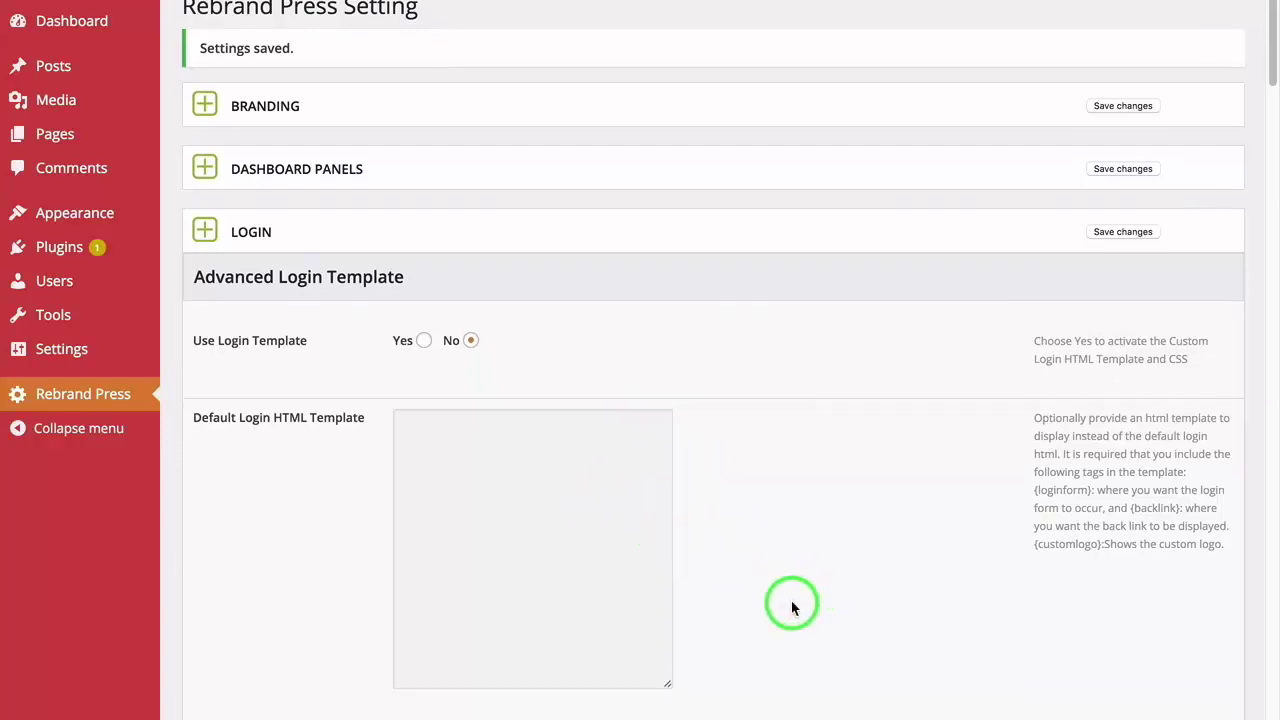
pyautogui.scroll(-1, 791, 605)
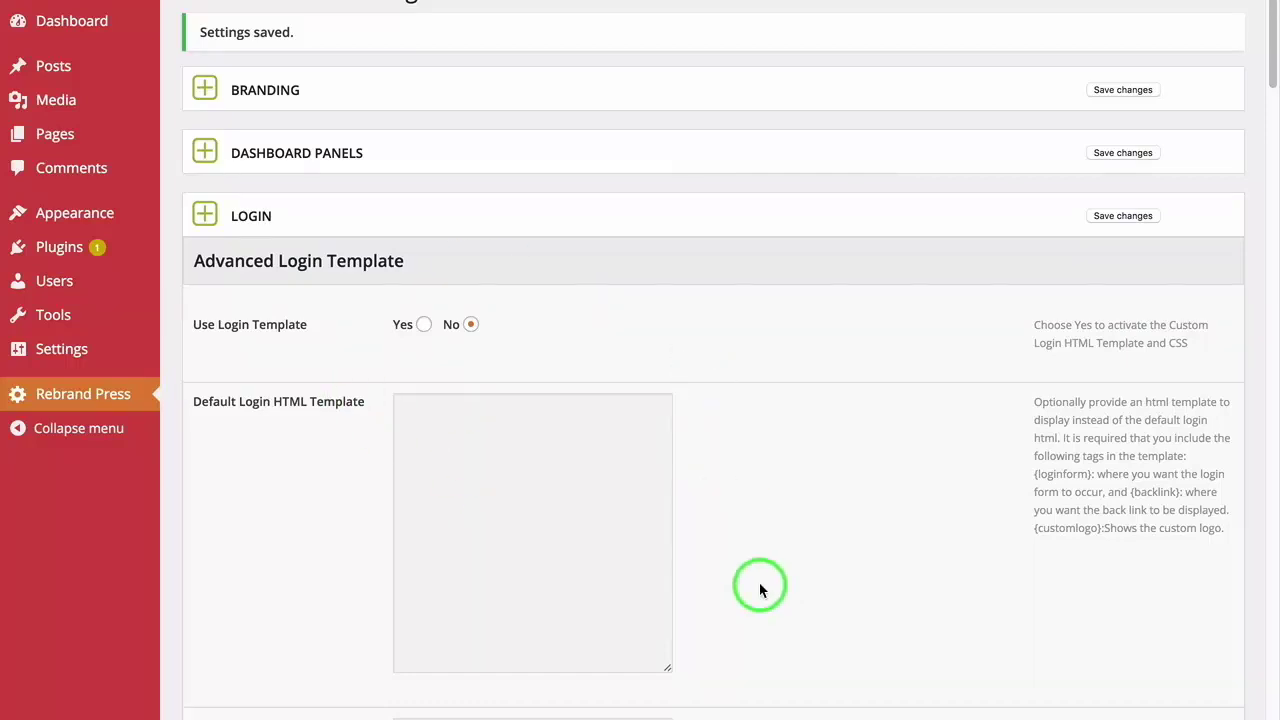
pyautogui.scroll(-3, 710, 619)
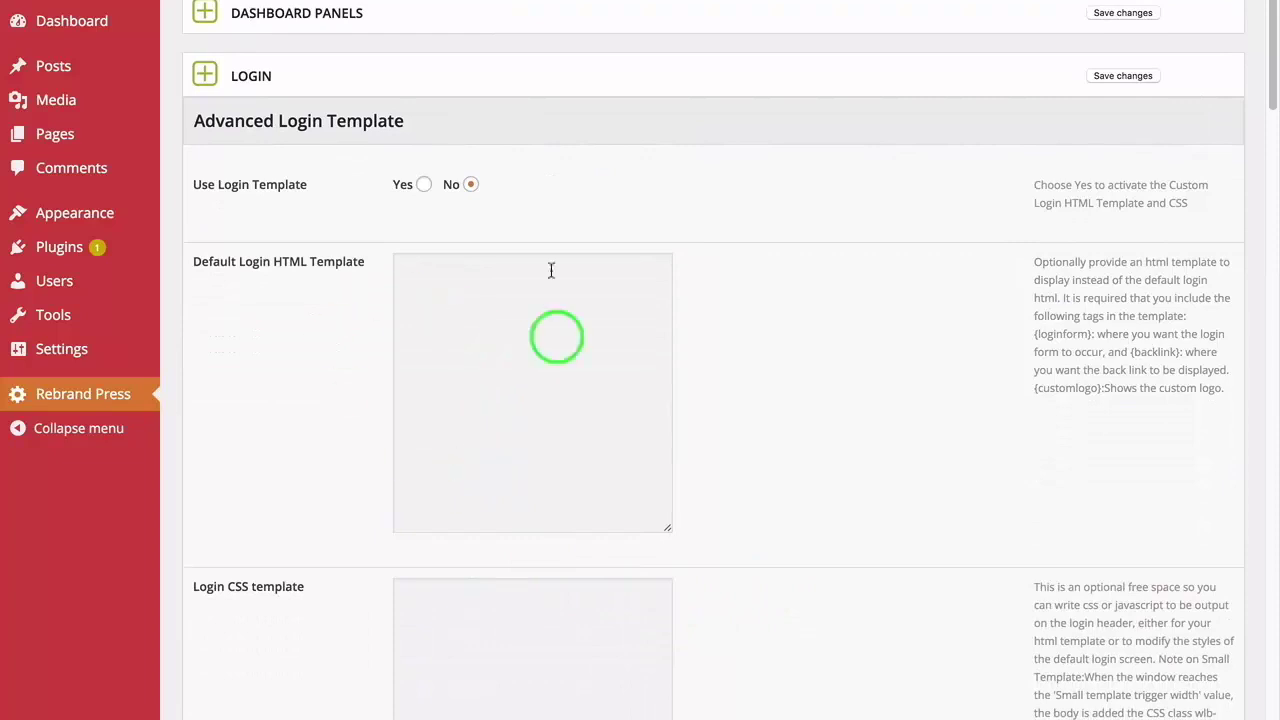
pyautogui.scroll(-1, 515, 633)
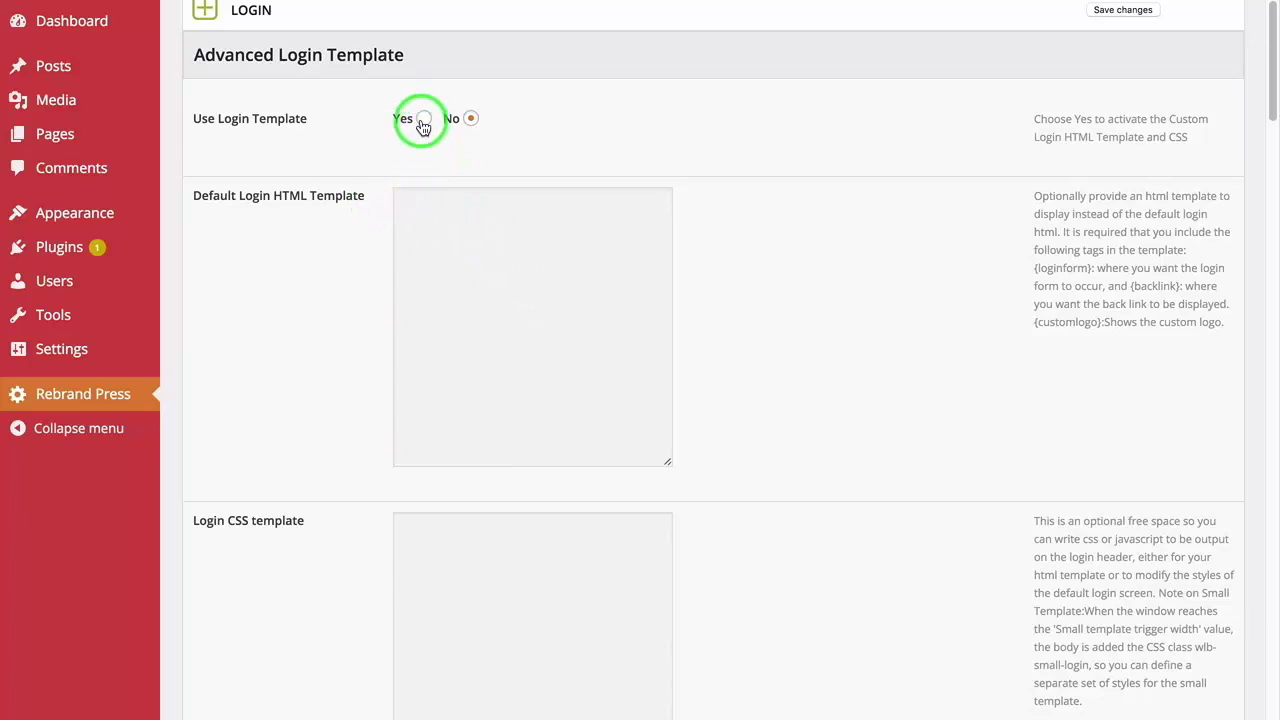
pyautogui.scroll(-6, 423, 124)
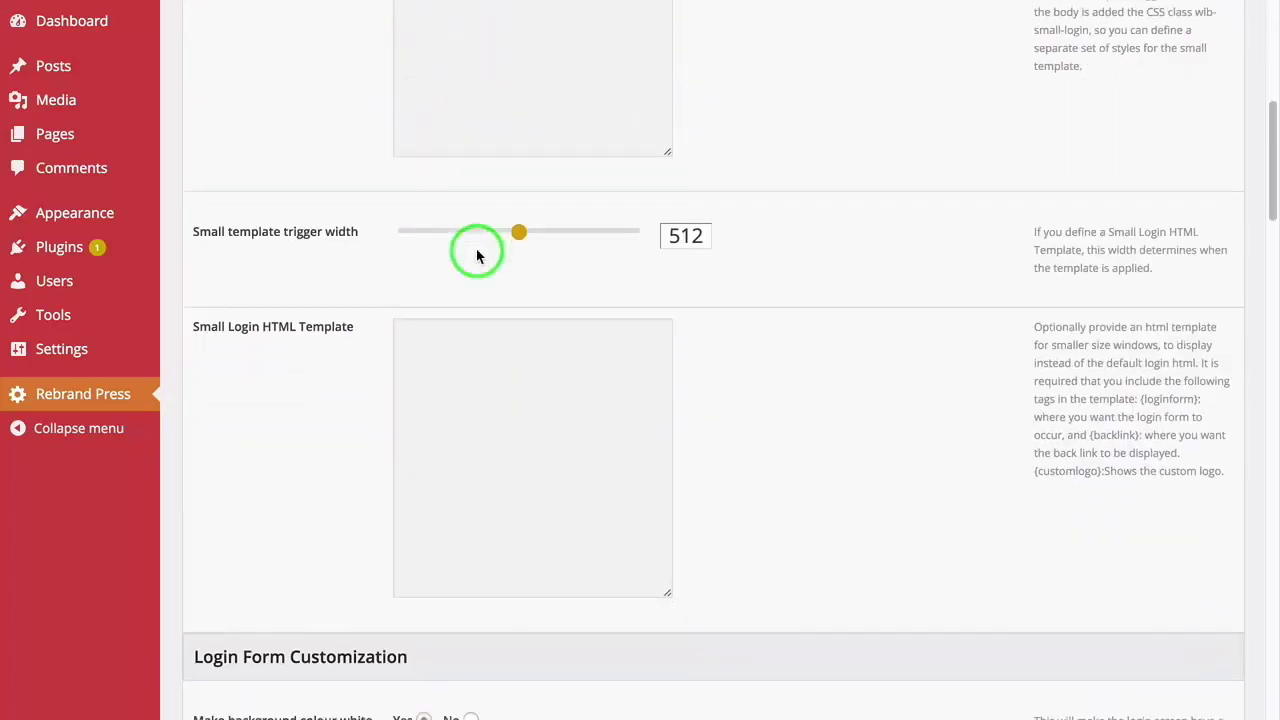
# Examine the Login Form Customization and Login Page Background options, including form positioning, custom logo, background image and color
pyautogui.scroll(-5, 476, 256)
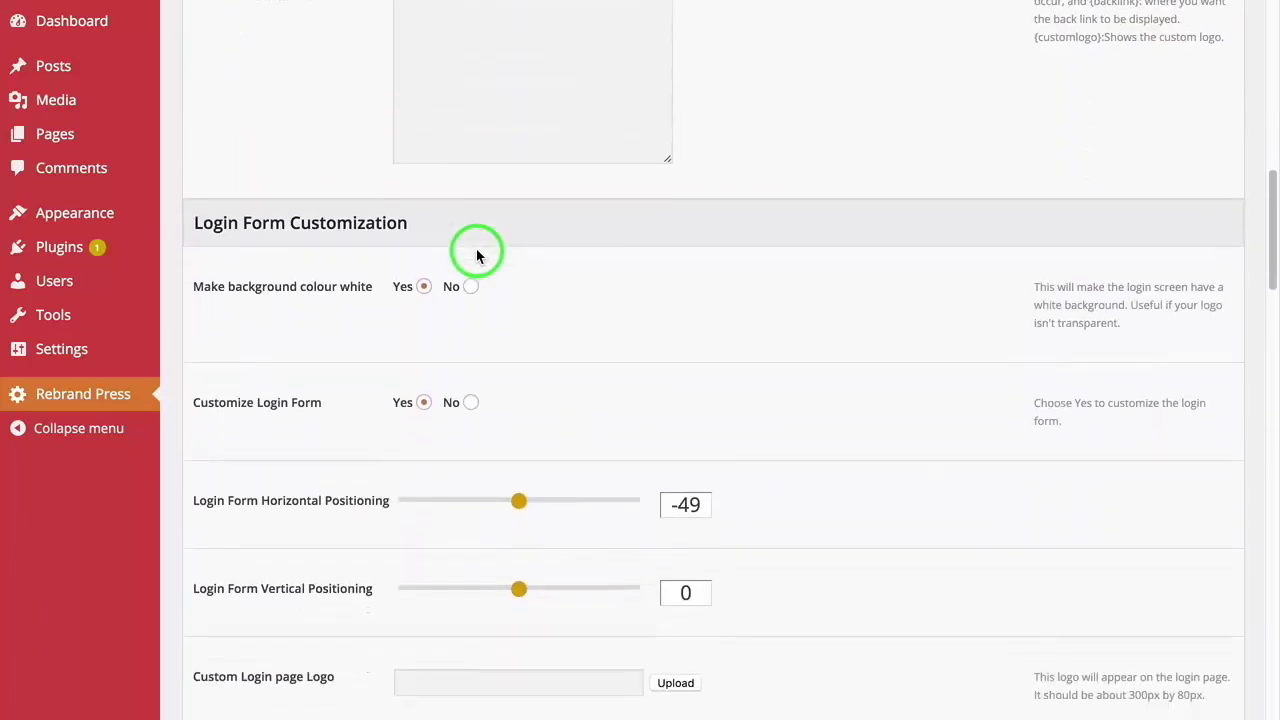
pyautogui.scroll(-1, 476, 256)
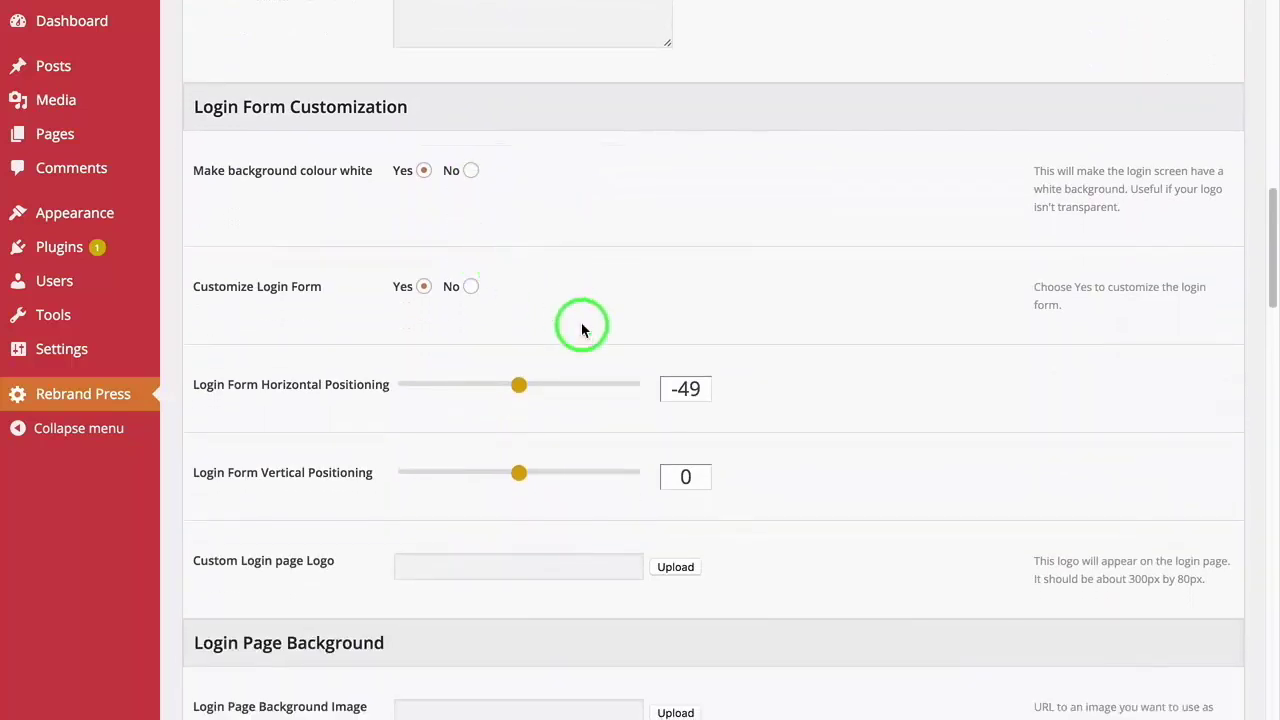
pyautogui.scroll(-1, 581, 322)
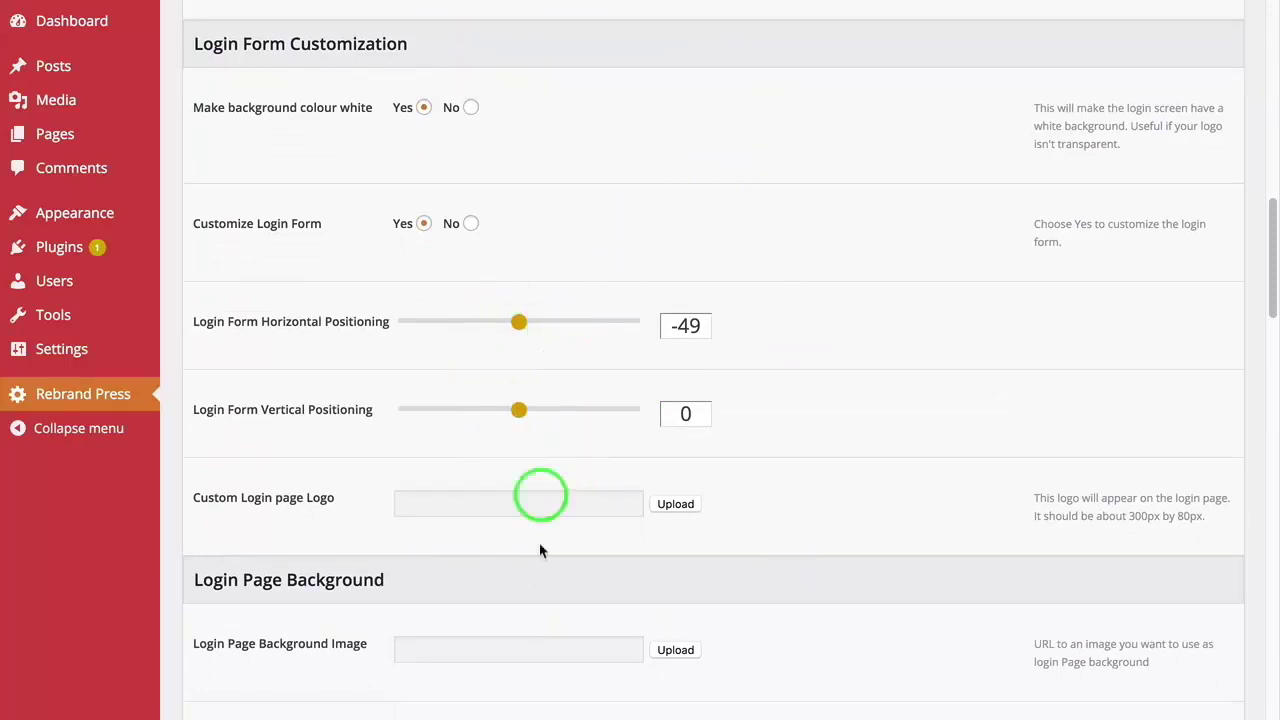
pyautogui.scroll(-3, 545, 414)
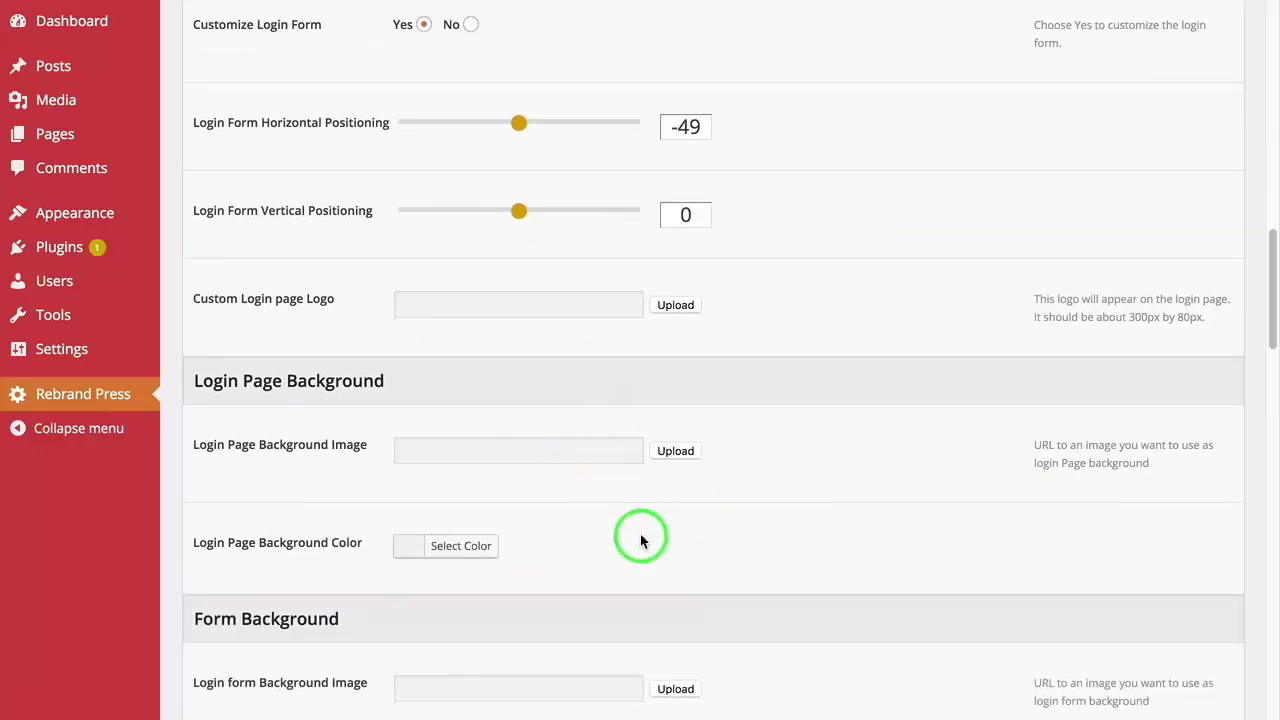
pyautogui.scroll(-2, 641, 540)
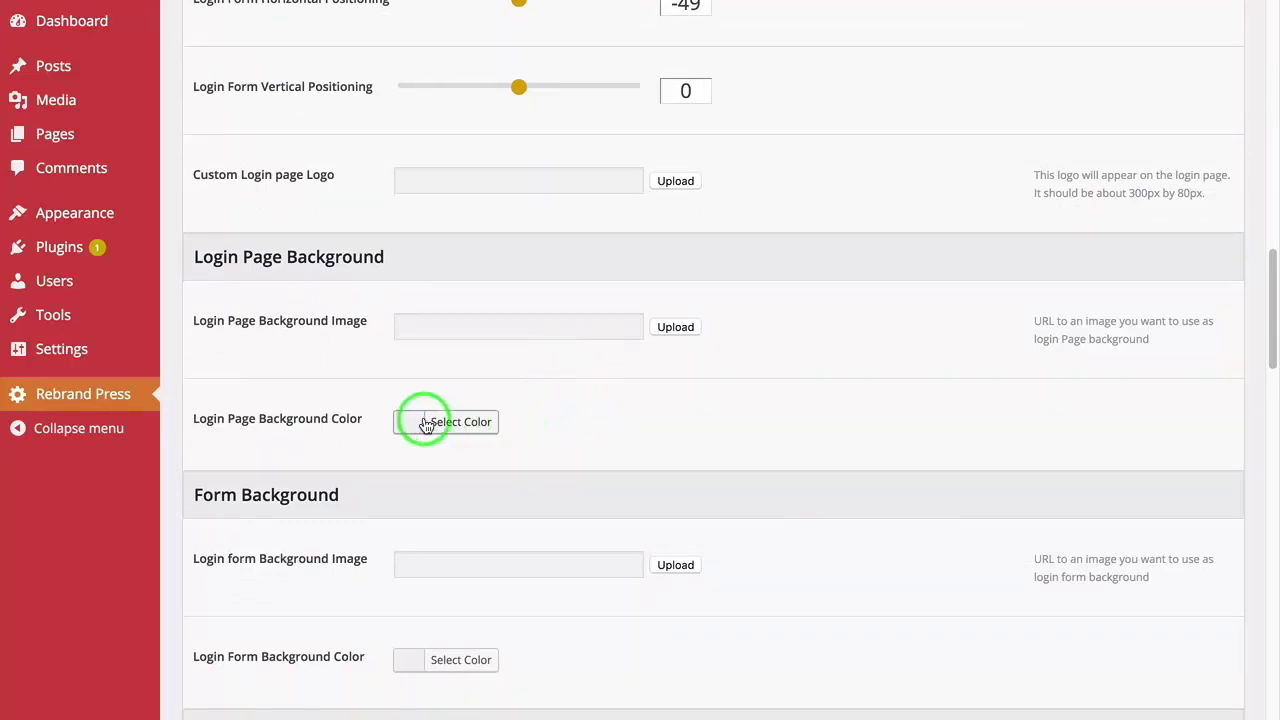
# Review the login form's background, border, box shadow and input field options, through to the Custom Login CSS field
pyautogui.scroll(-6, 480, 455)
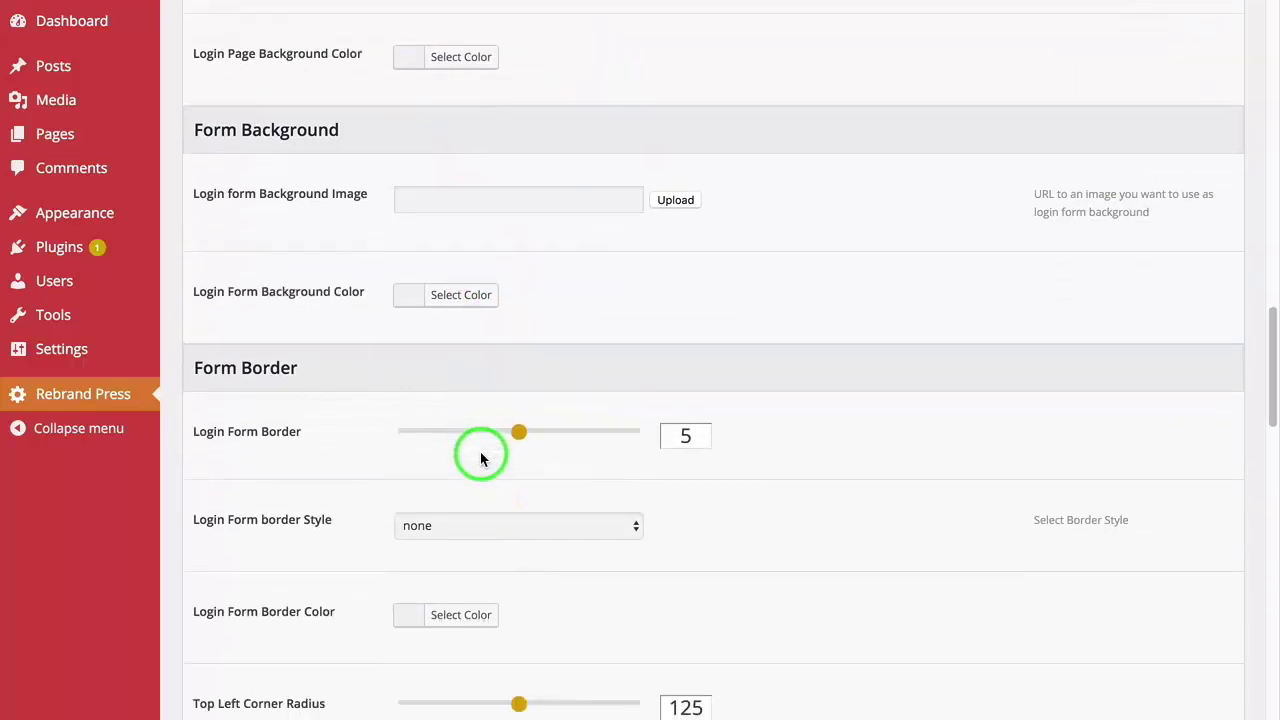
pyautogui.scroll(-4, 530, 267)
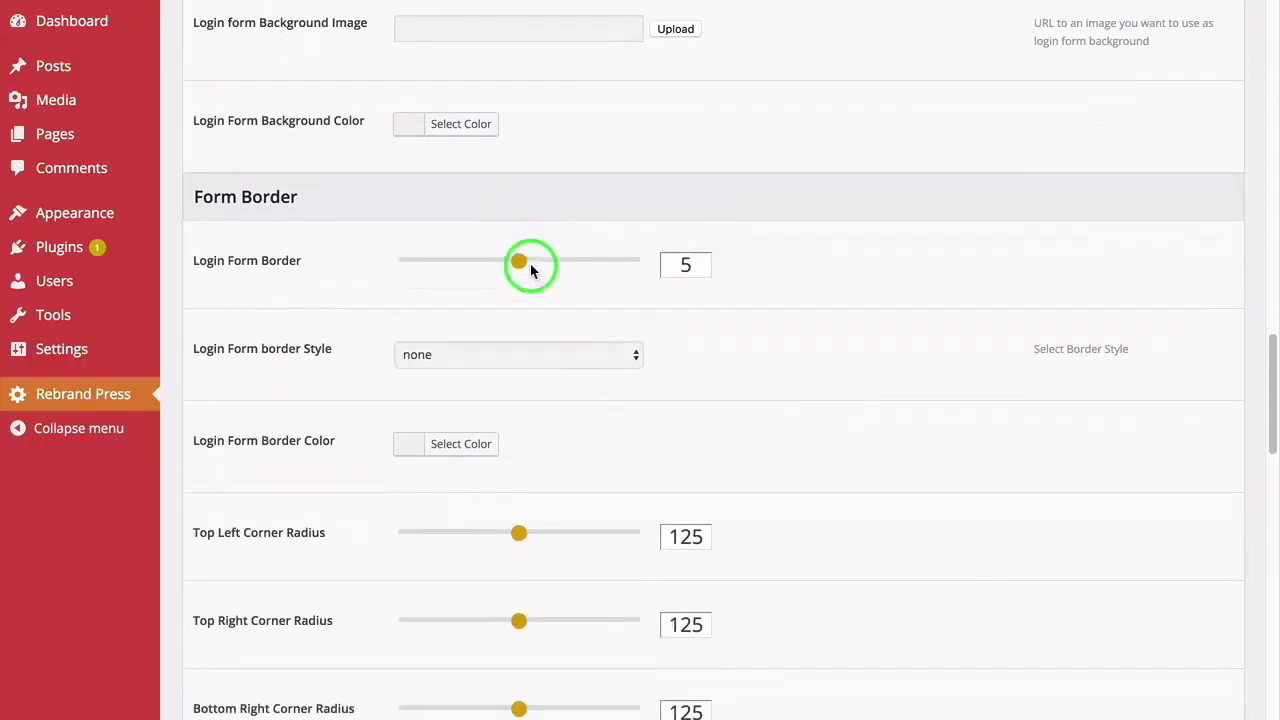
pyautogui.scroll(-6, 675, 423)
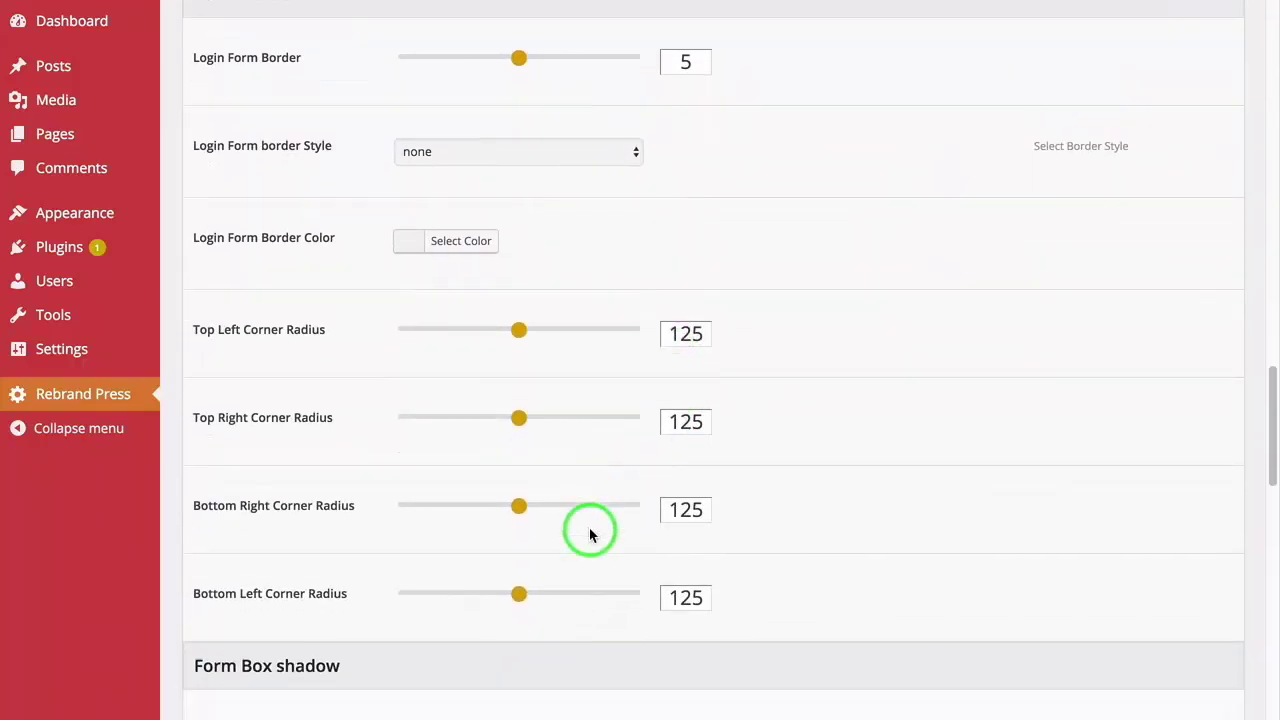
pyautogui.scroll(-7, 771, 444)
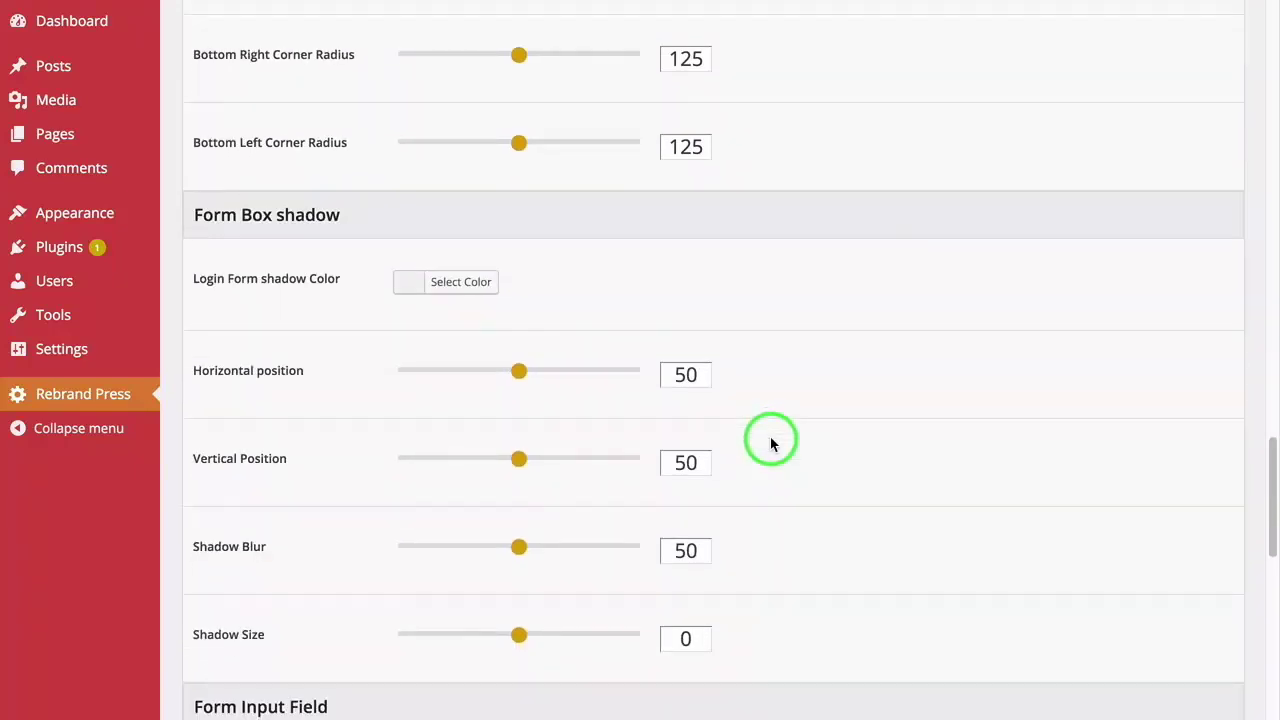
pyautogui.scroll(-4, 771, 444)
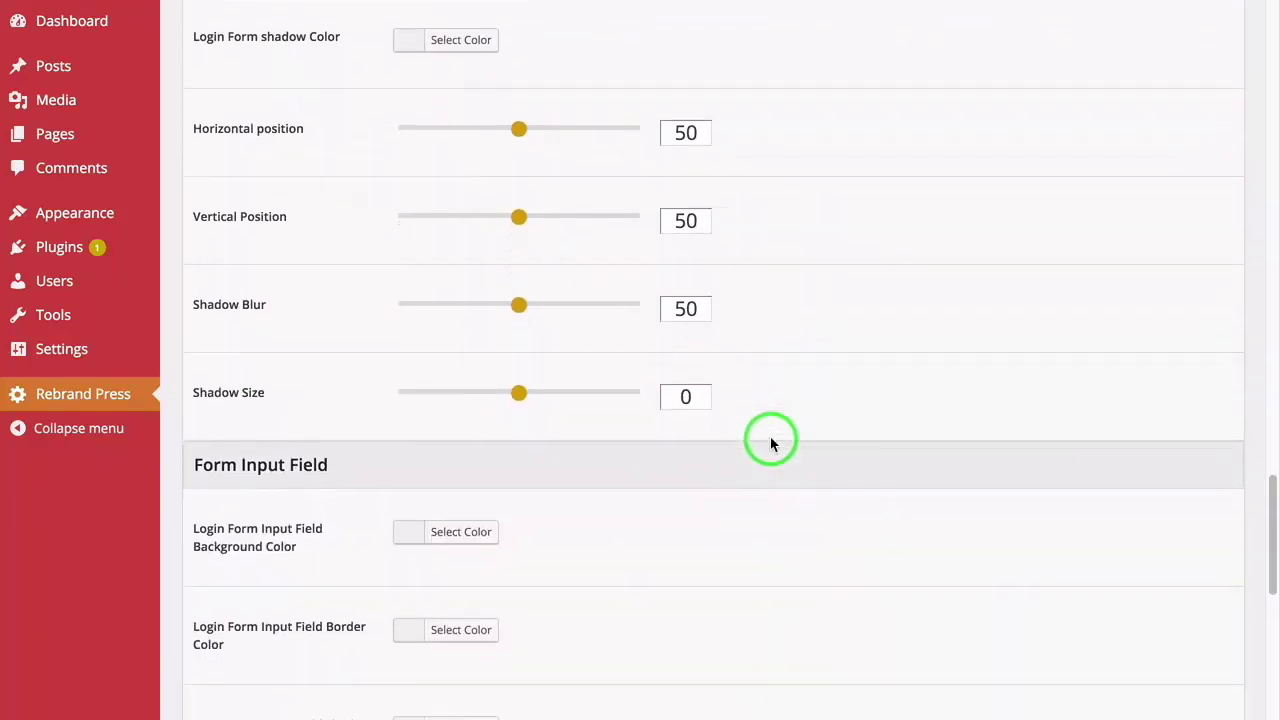
pyautogui.scroll(-9, 771, 444)
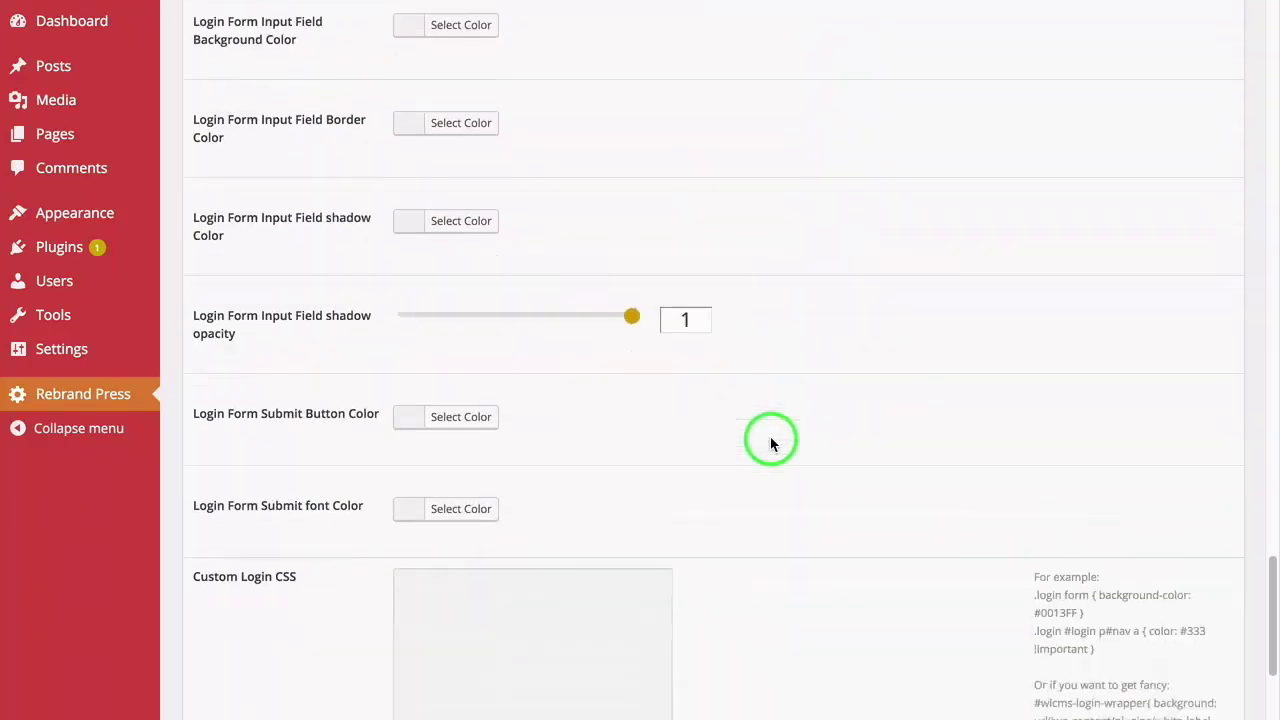
pyautogui.scroll(-3, 770, 436)
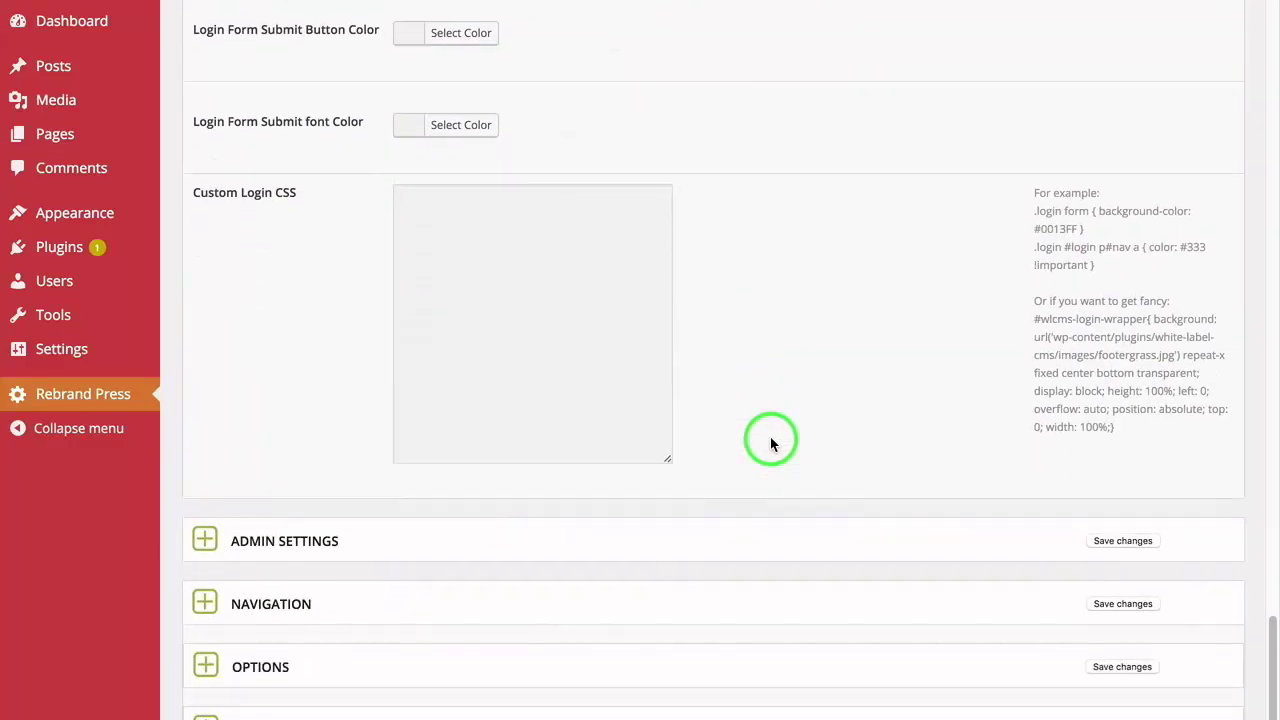
# Collapse the Login section and expand Admin Settings to review the login redirect, nag update, help box and screen options settings
pyautogui.scroll(4, 735, 439)
pyautogui.scroll(20, 724, 441)
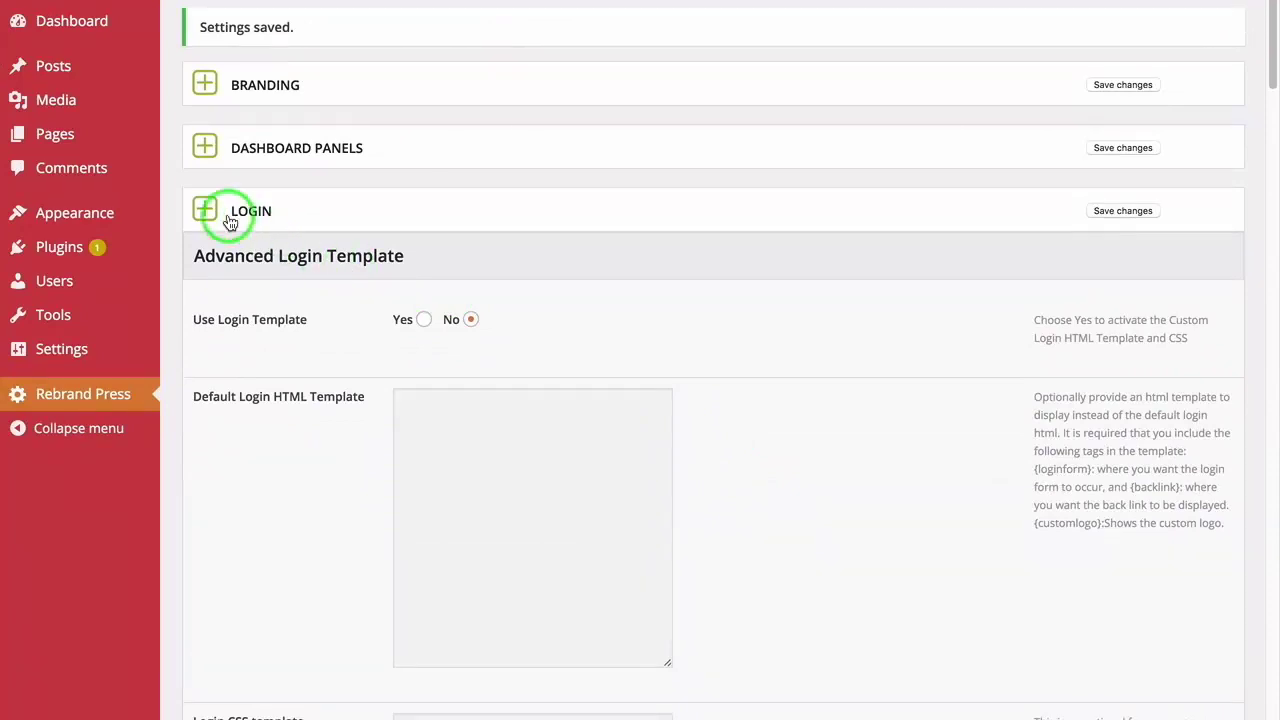
pyautogui.click(218, 234)
pyautogui.click(288, 317)
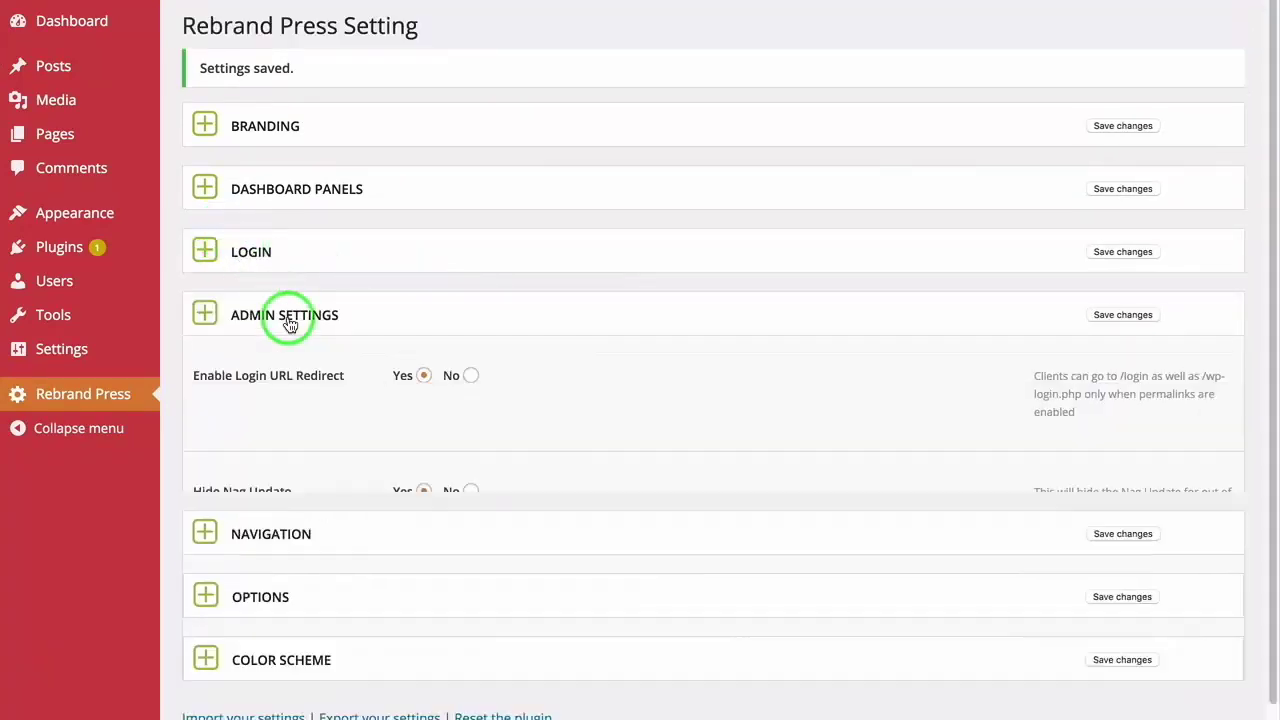
pyautogui.scroll(-2, 578, 466)
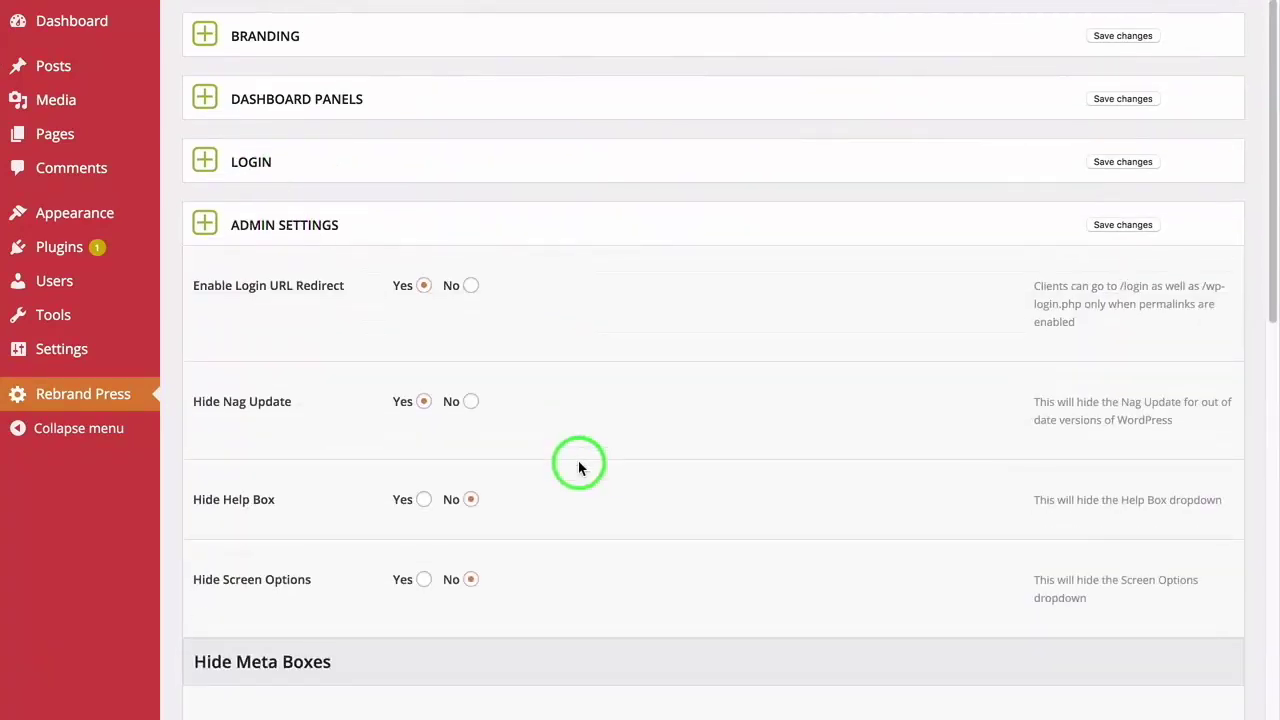
pyautogui.scroll(-3, 578, 466)
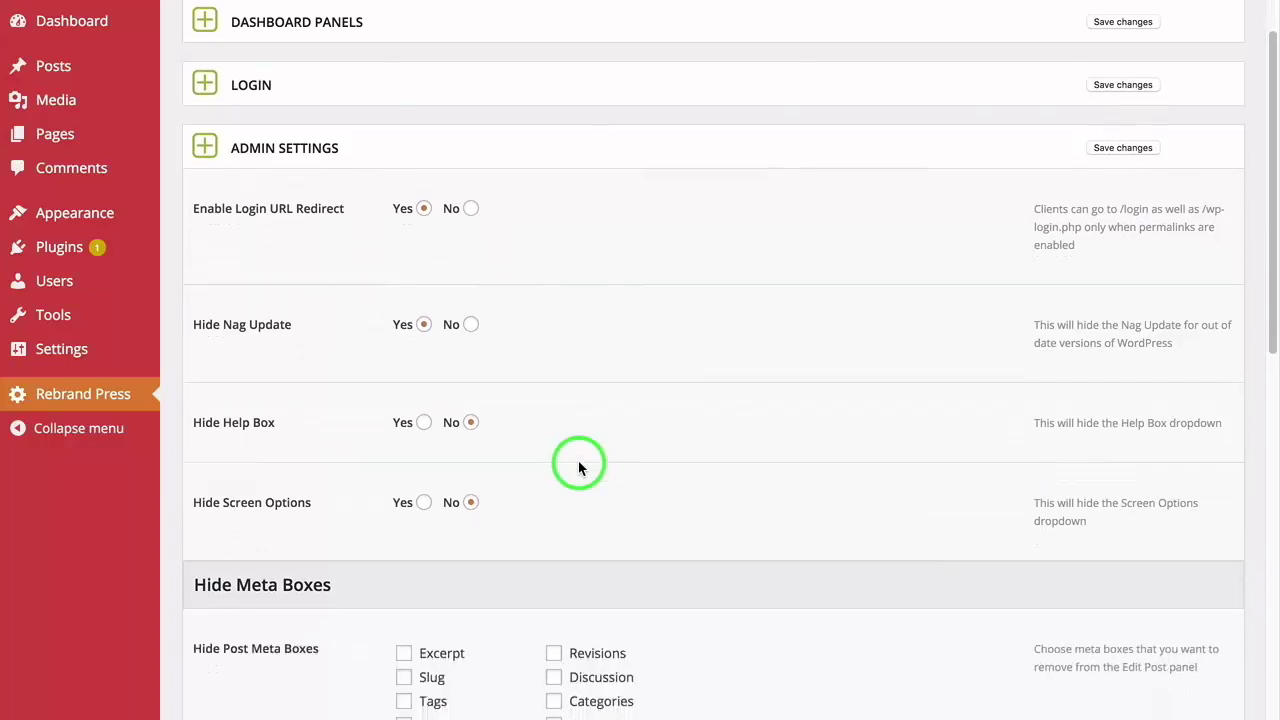
pyautogui.scroll(-1, 578, 466)
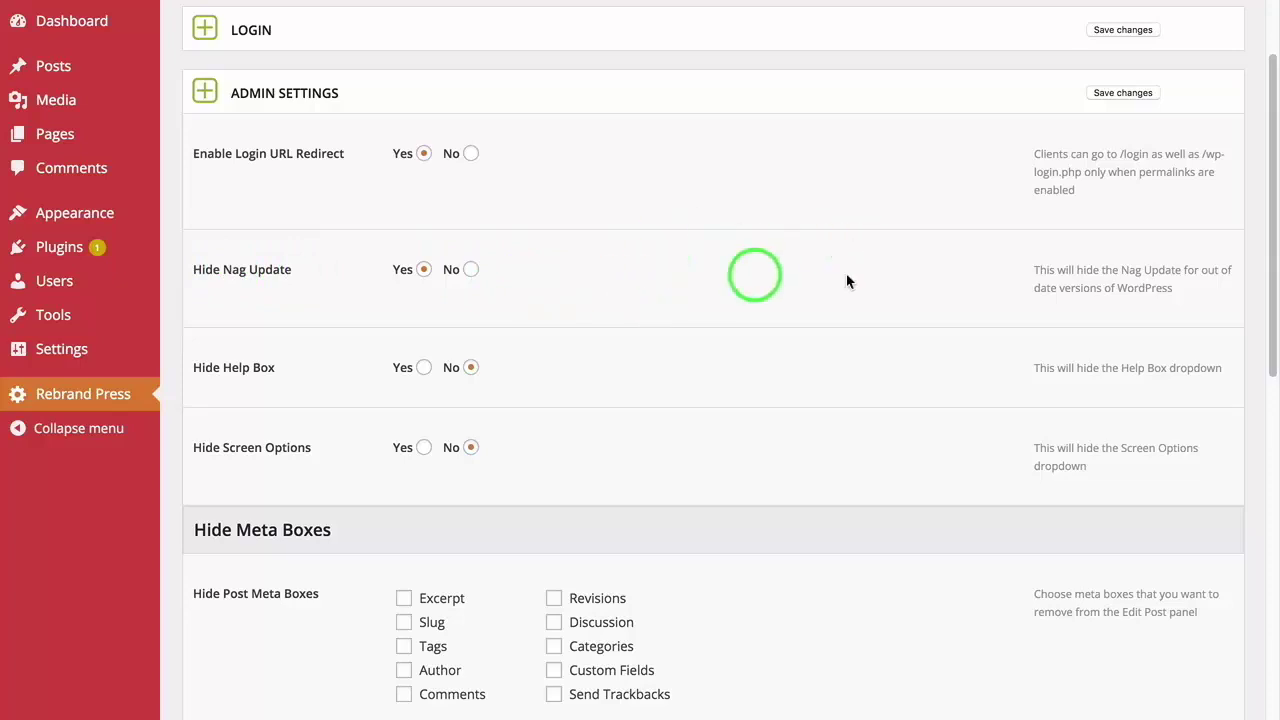
# Examine the Hide Meta Boxes choices for posts and pages, plus the custom admin CSS and editor stylesheet fields
pyautogui.scroll(-3, 797, 283)
pyautogui.scroll(-3, 797, 287)
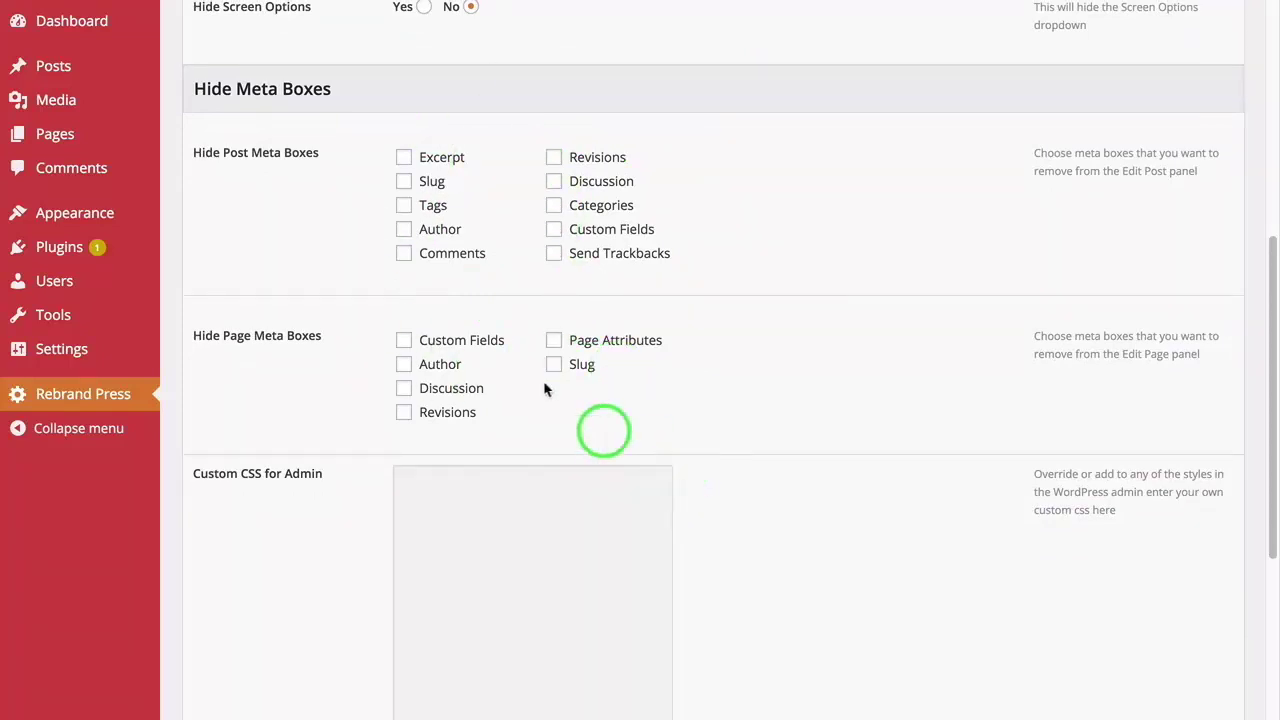
pyautogui.scroll(-1, 336, 316)
pyautogui.scroll(-3, 426, 406)
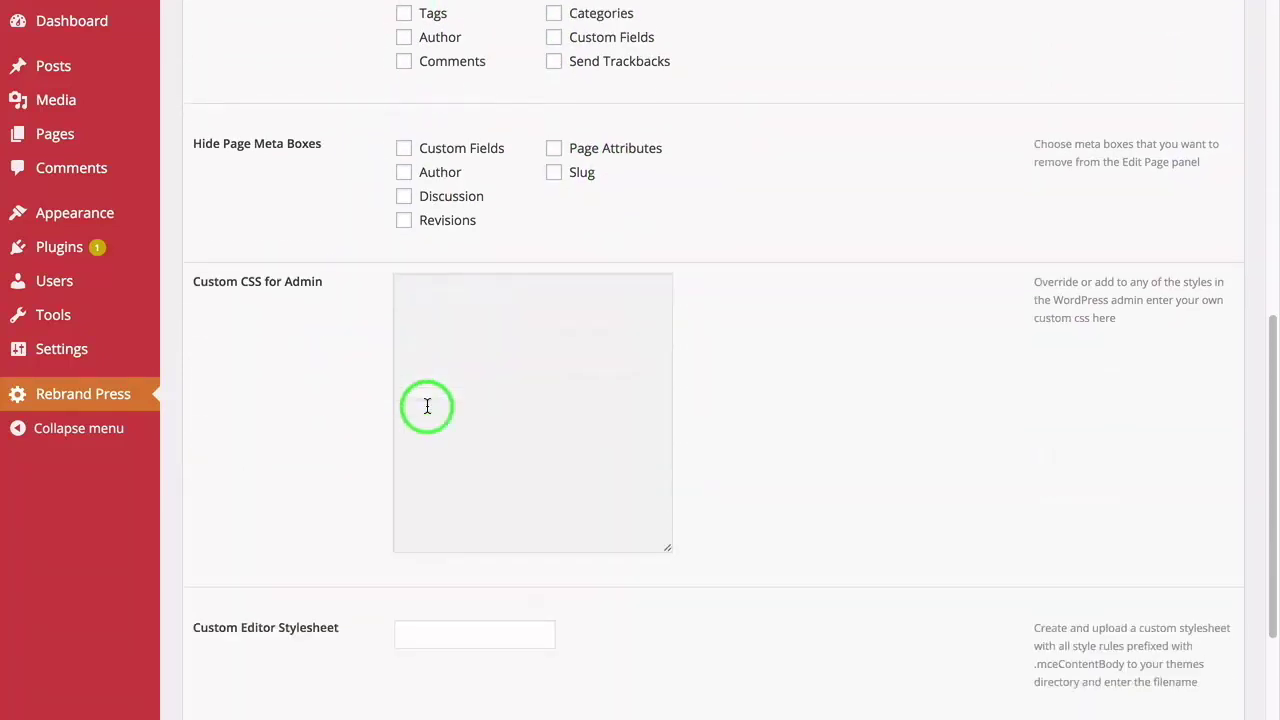
pyautogui.scroll(-4, 493, 518)
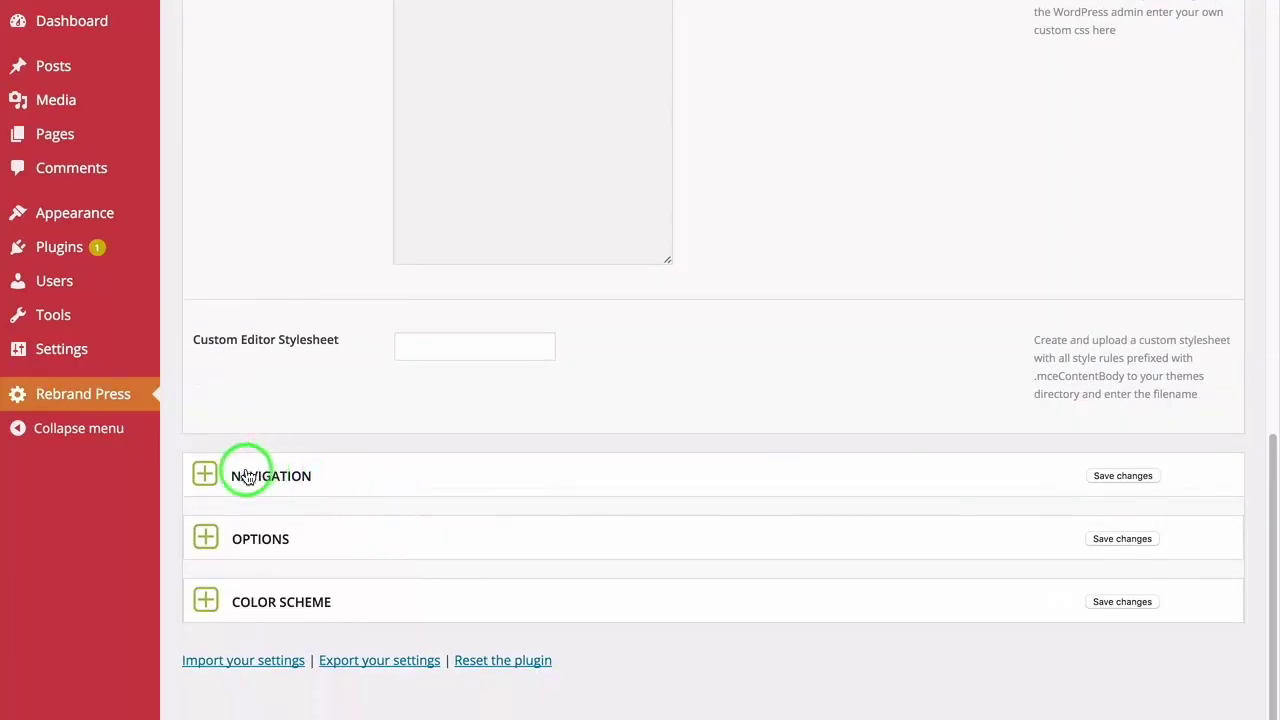
# Expand the Navigation section and review the Menu Sort Setting and the Hide Menu checkboxes under Menu Configuration
pyautogui.click(250, 470)
pyautogui.scroll(-5, 560, 455)
pyautogui.scroll(-3, 536, 455)
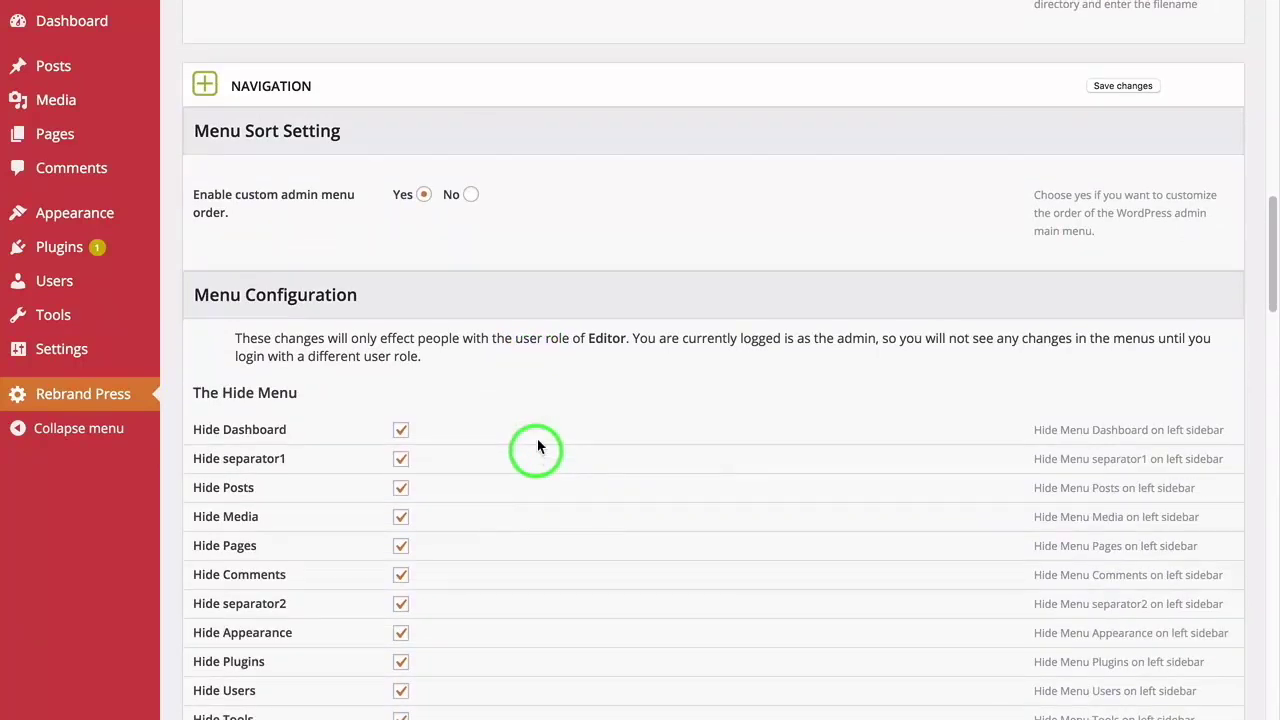
pyautogui.scroll(-2, 553, 400)
pyautogui.scroll(-1, 555, 400)
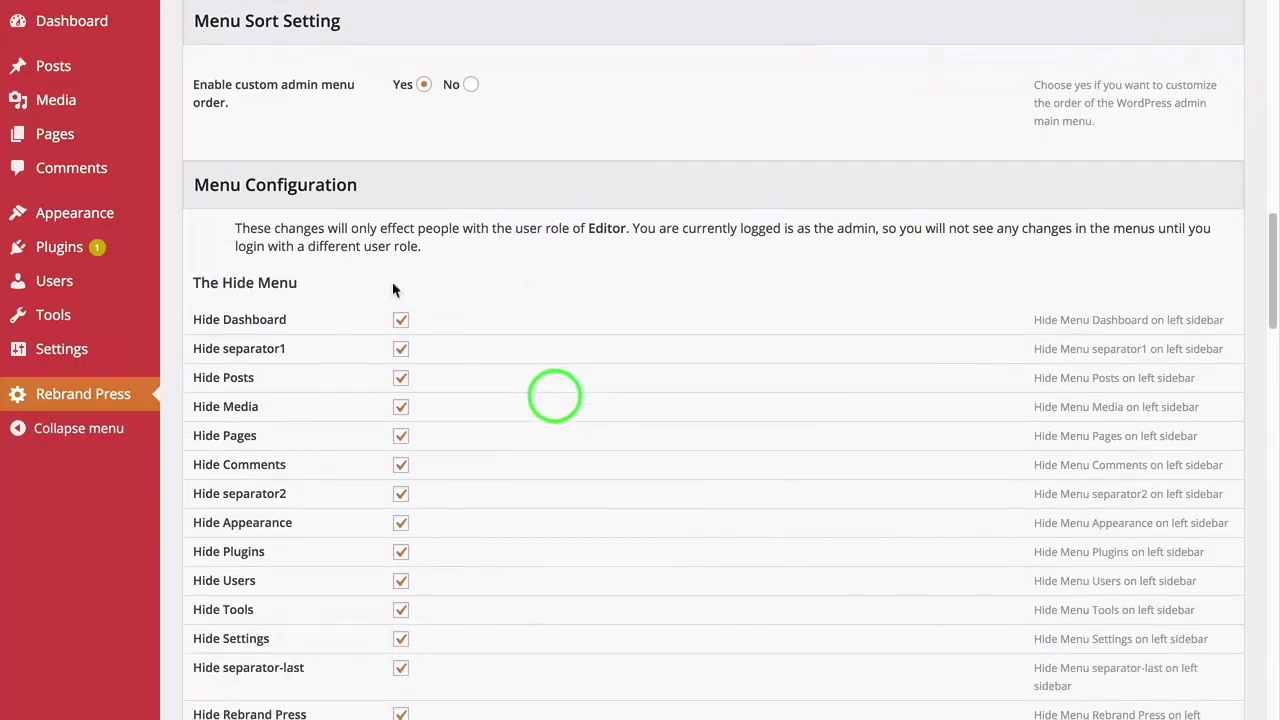
pyautogui.scroll(-7, 405, 372)
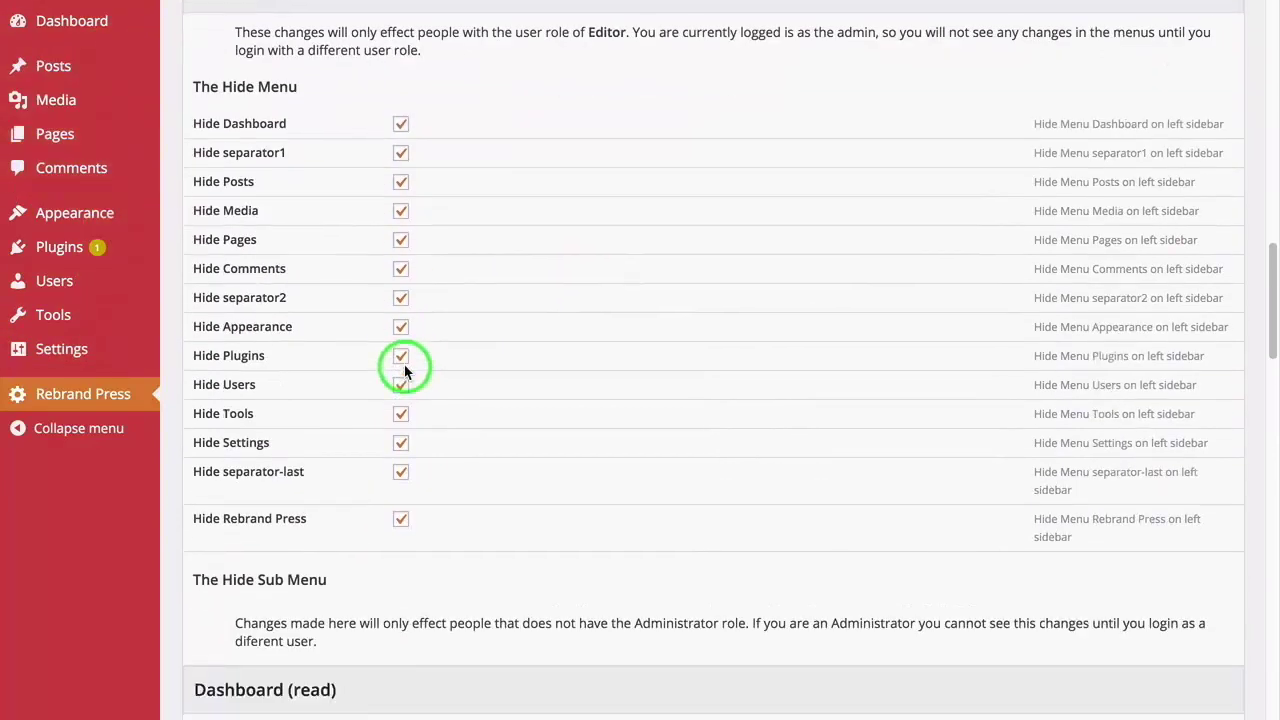
pyautogui.scroll(3, 400, 625)
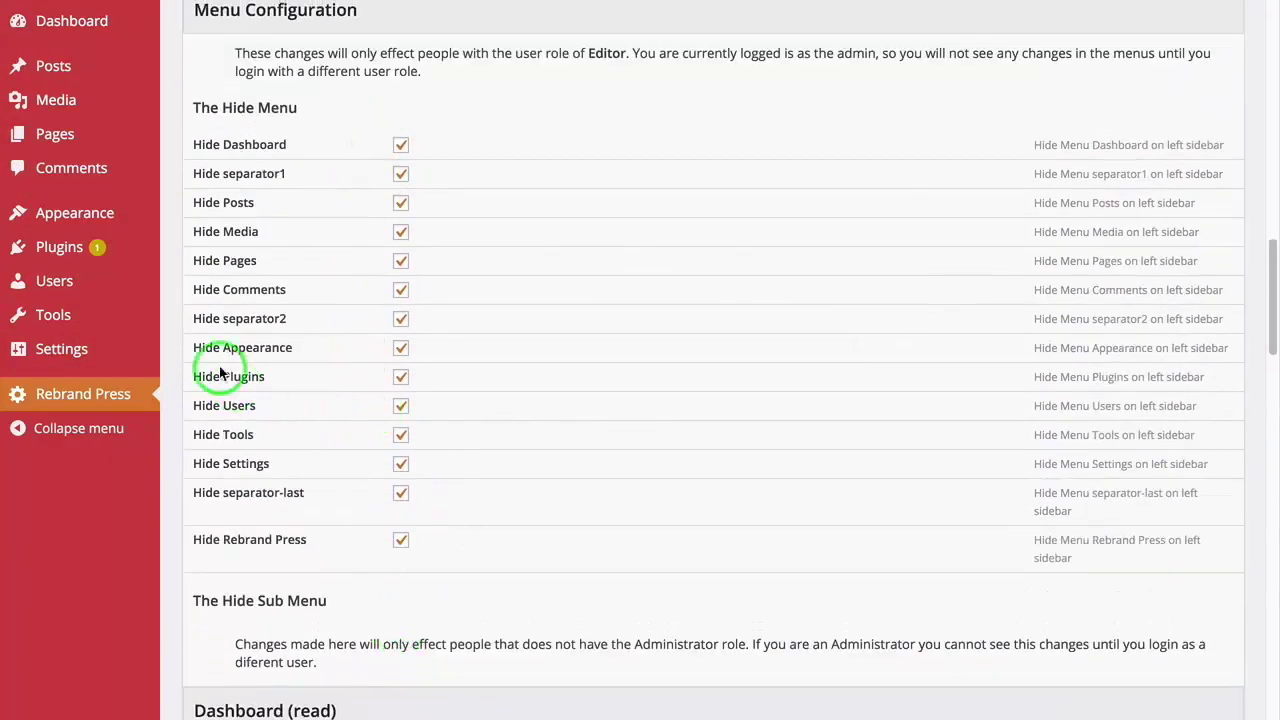
pyautogui.moveTo(97, 348)
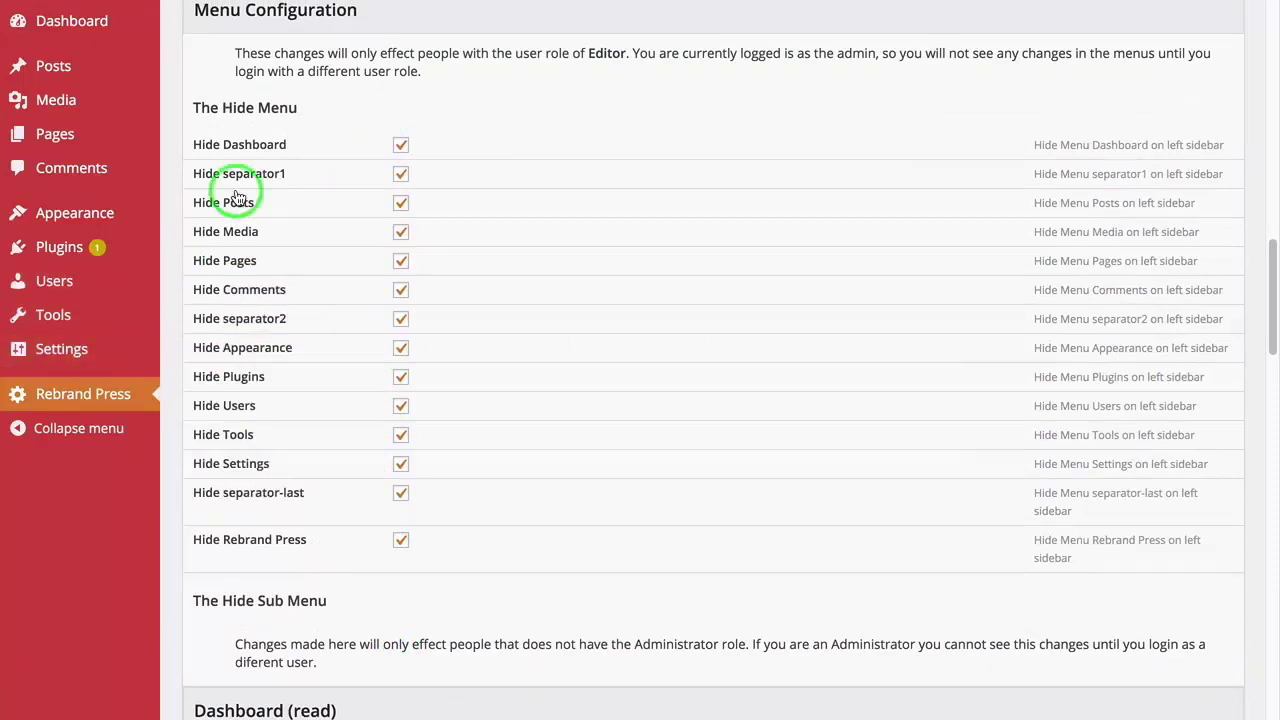
# Recheck the custom admin menu order option, and look through the Hide Menu list down to the Hide Sub Menu options
pyautogui.scroll(7, 230, 195)
pyautogui.scroll(1, 280, 240)
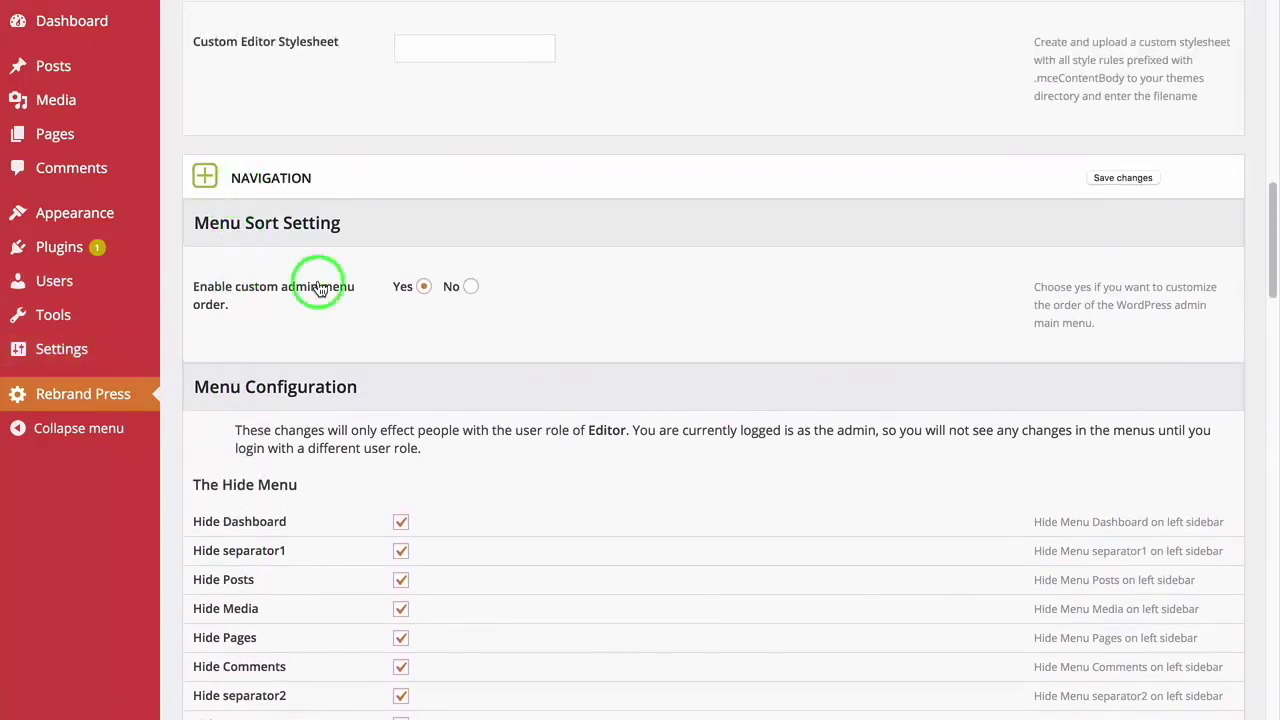
pyautogui.scroll(-2, 314, 286)
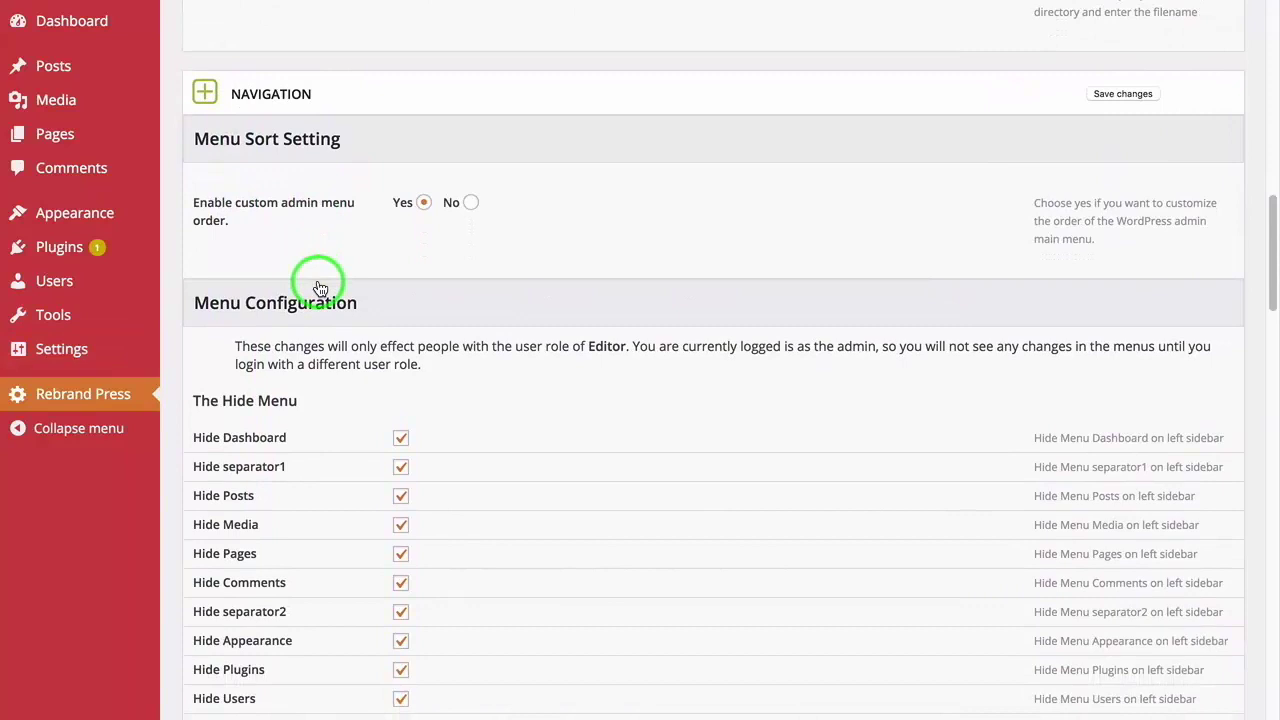
pyautogui.scroll(-2, 320, 289)
pyautogui.scroll(-2, 320, 283)
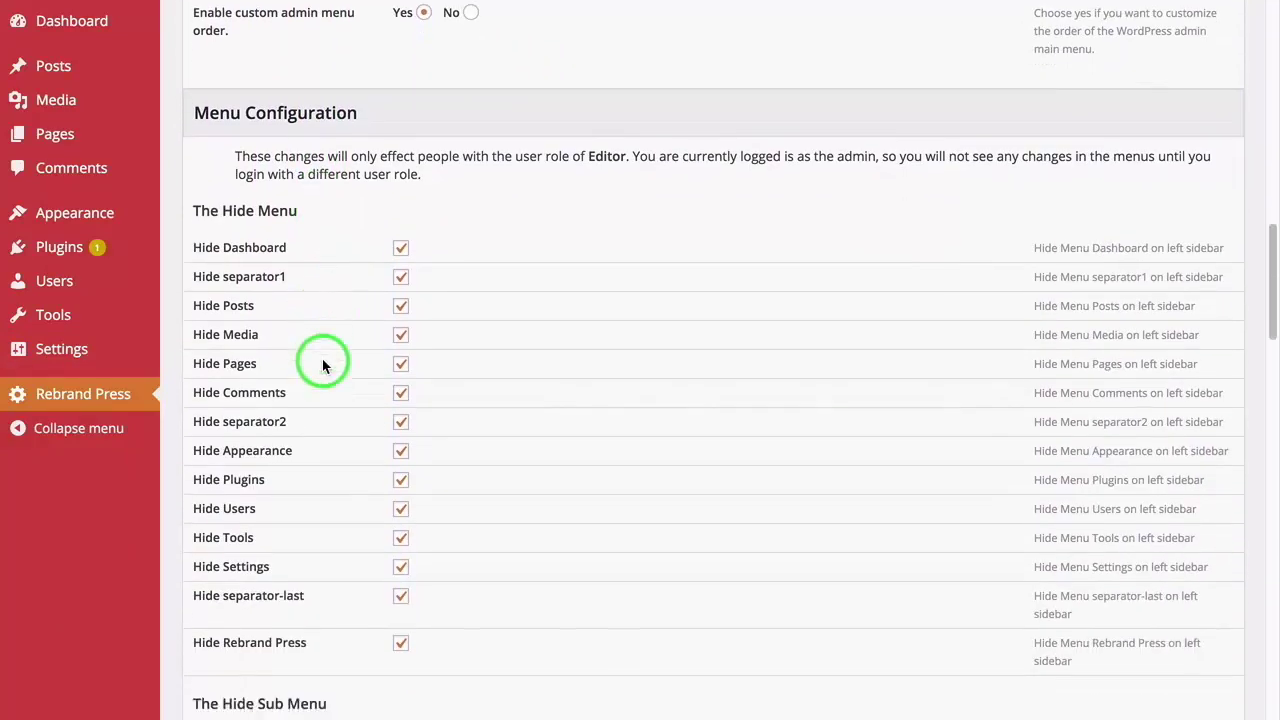
pyautogui.scroll(-6, 326, 523)
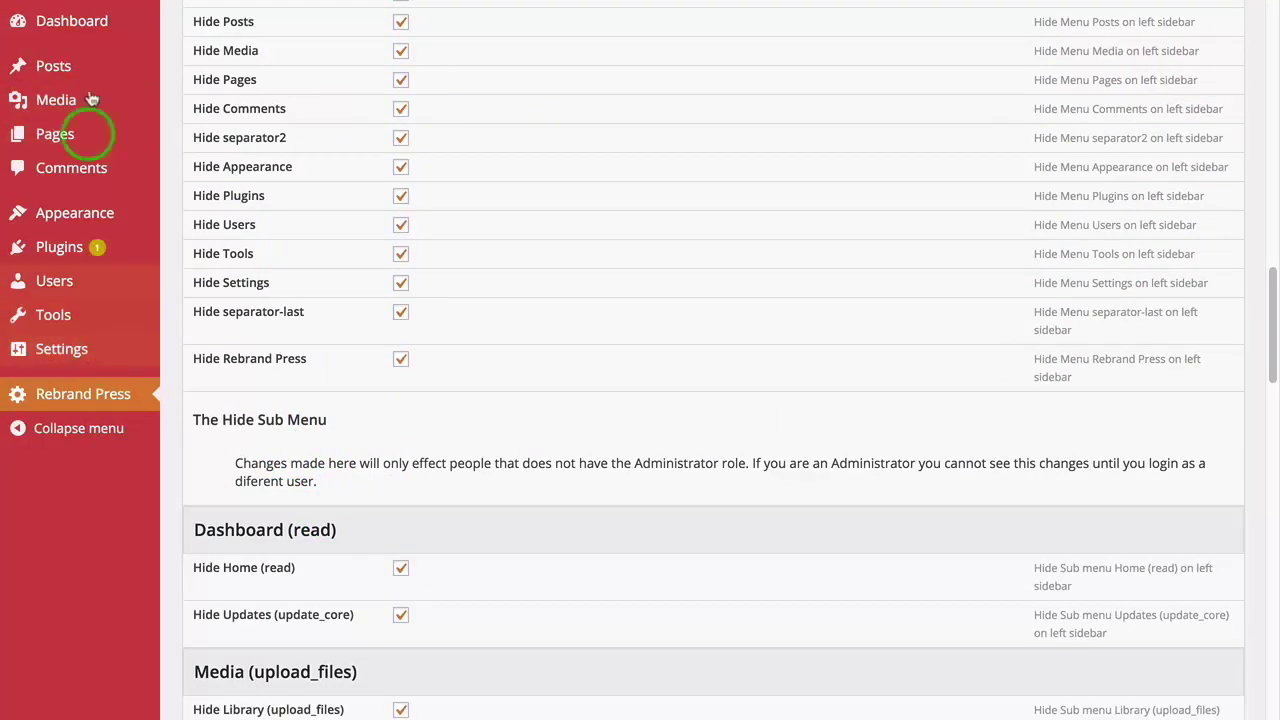
# Examine the Hide Sub Menu checkboxes from Dashboard through Plugins, and collapse the Navigation section
pyautogui.scroll(-3, 340, 370)
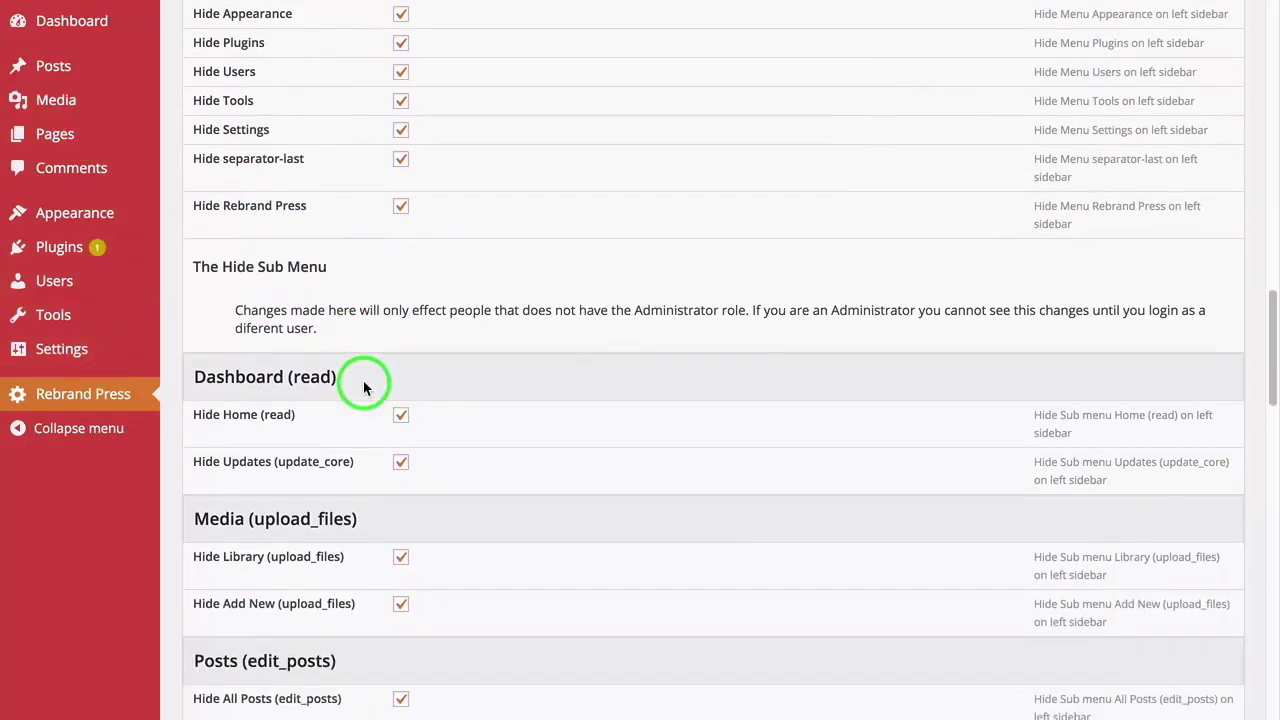
pyautogui.scroll(-4, 362, 385)
pyautogui.scroll(-2, 461, 573)
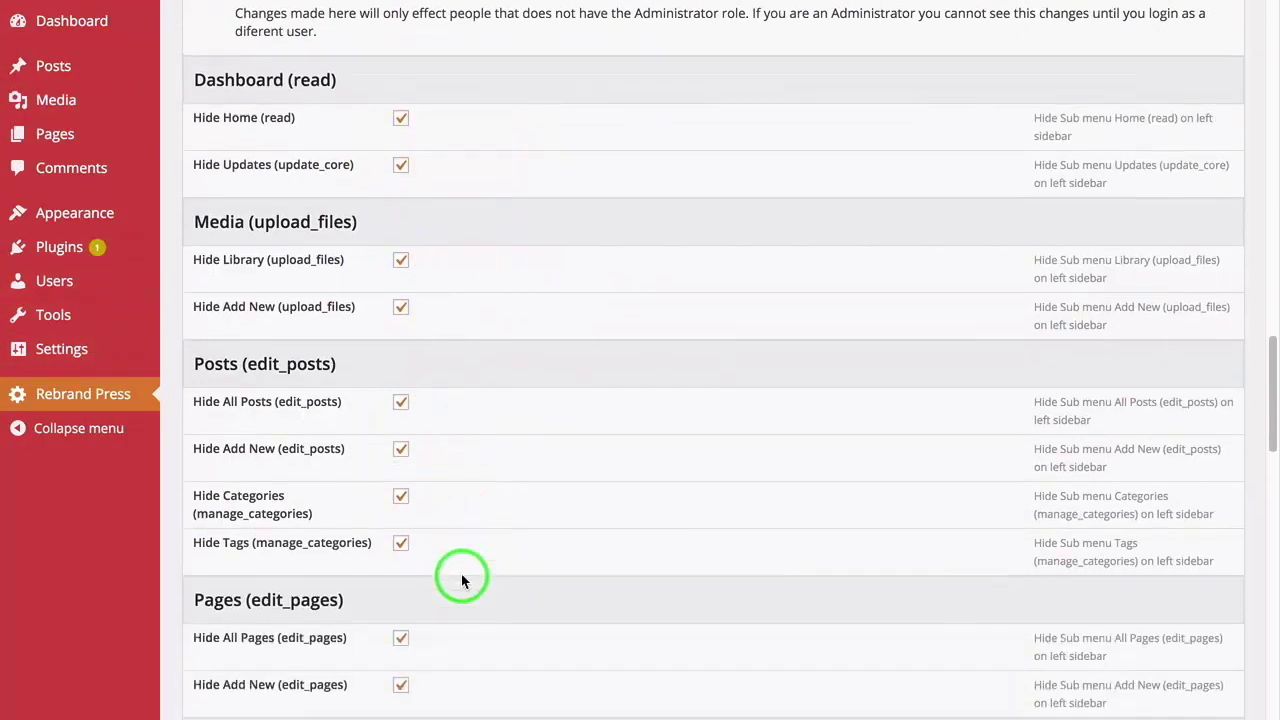
pyautogui.scroll(-10, 462, 580)
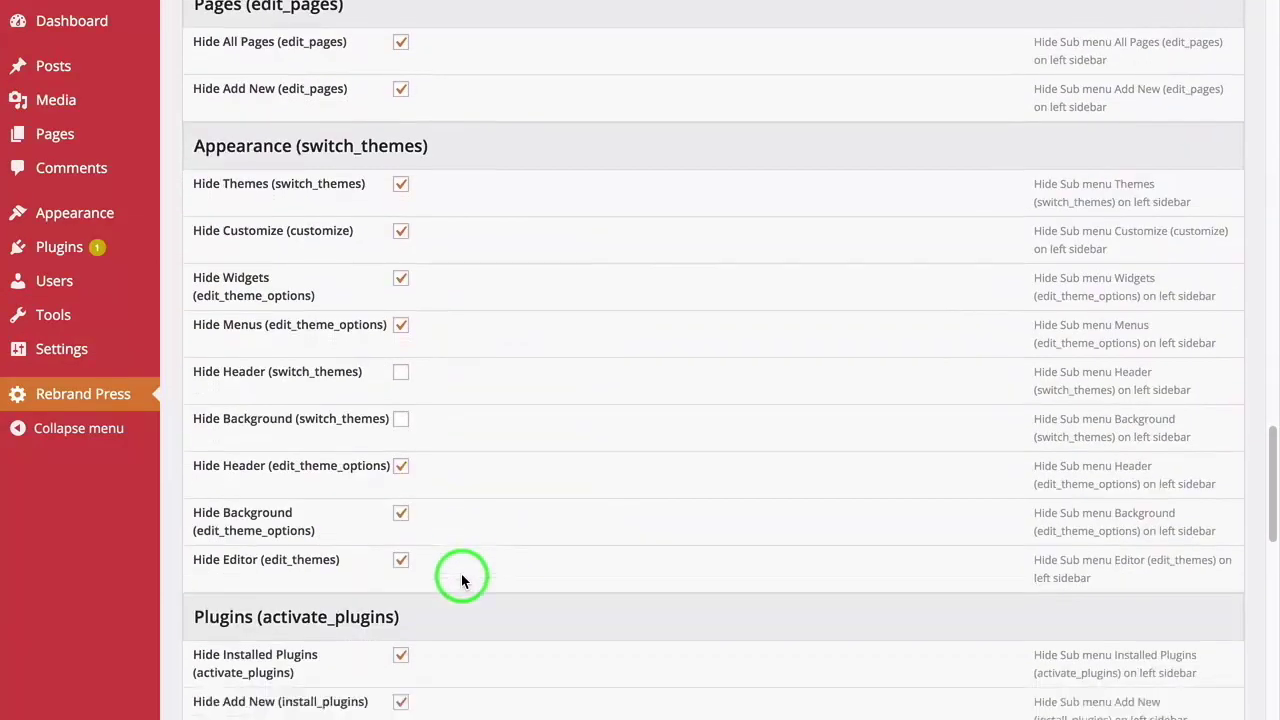
pyautogui.scroll(-3, 461, 573)
pyautogui.scroll(20, 437, 480)
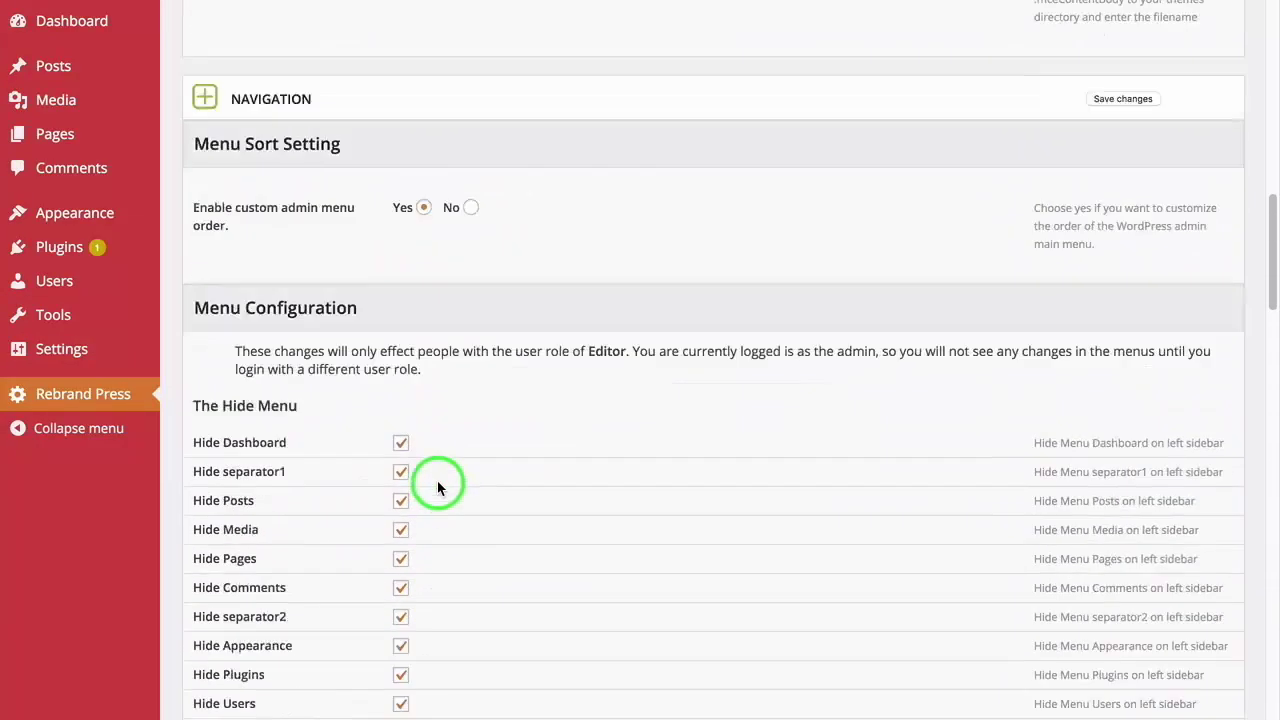
pyautogui.scroll(6, 437, 480)
pyautogui.click(312, 490)
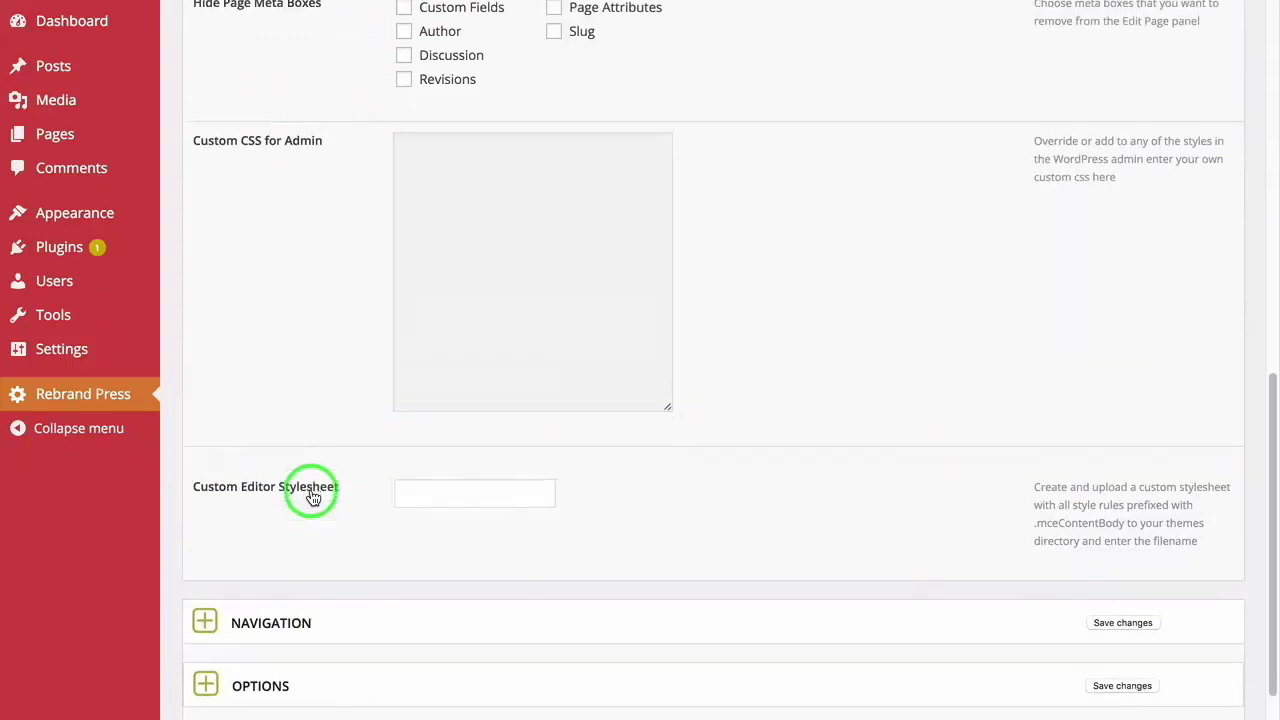
# Expand the Options section and review the Role and Capability Manager switch and the Manage Administrator Capabilities checkboxes
pyautogui.scroll(-2, 309, 488)
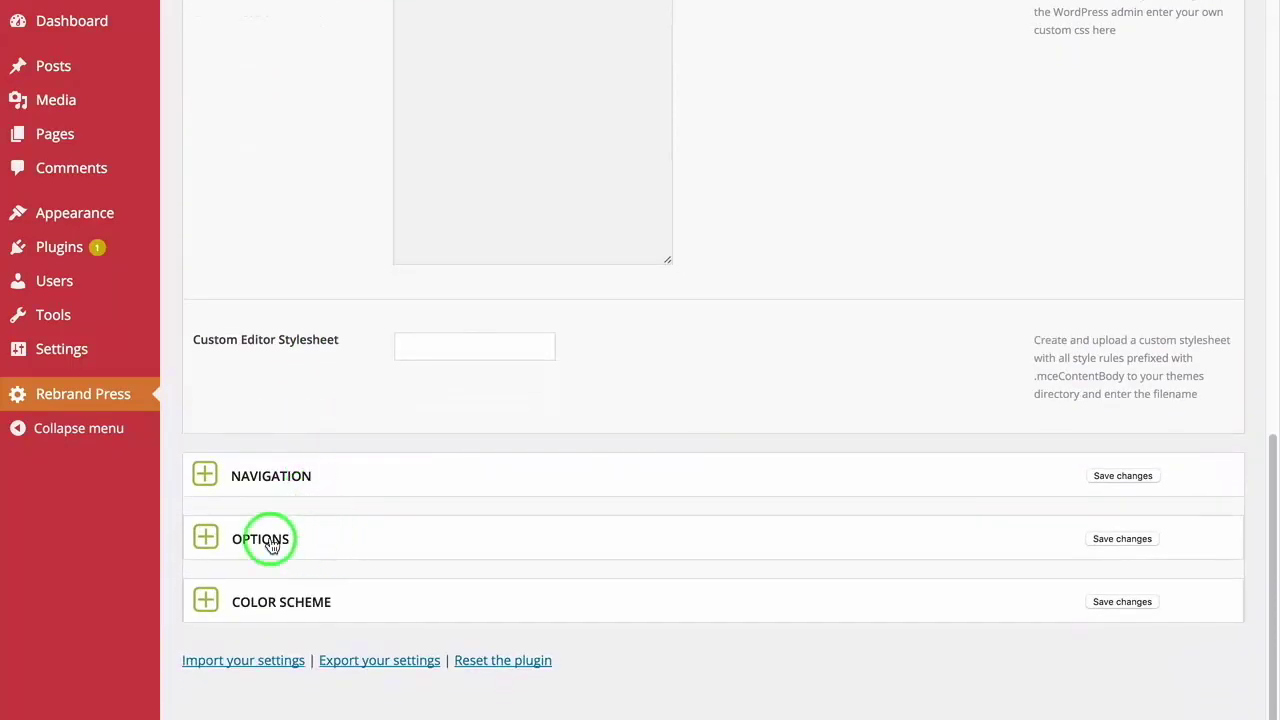
pyautogui.click(290, 546)
pyautogui.scroll(-3, 406, 482)
pyautogui.scroll(-3, 630, 500)
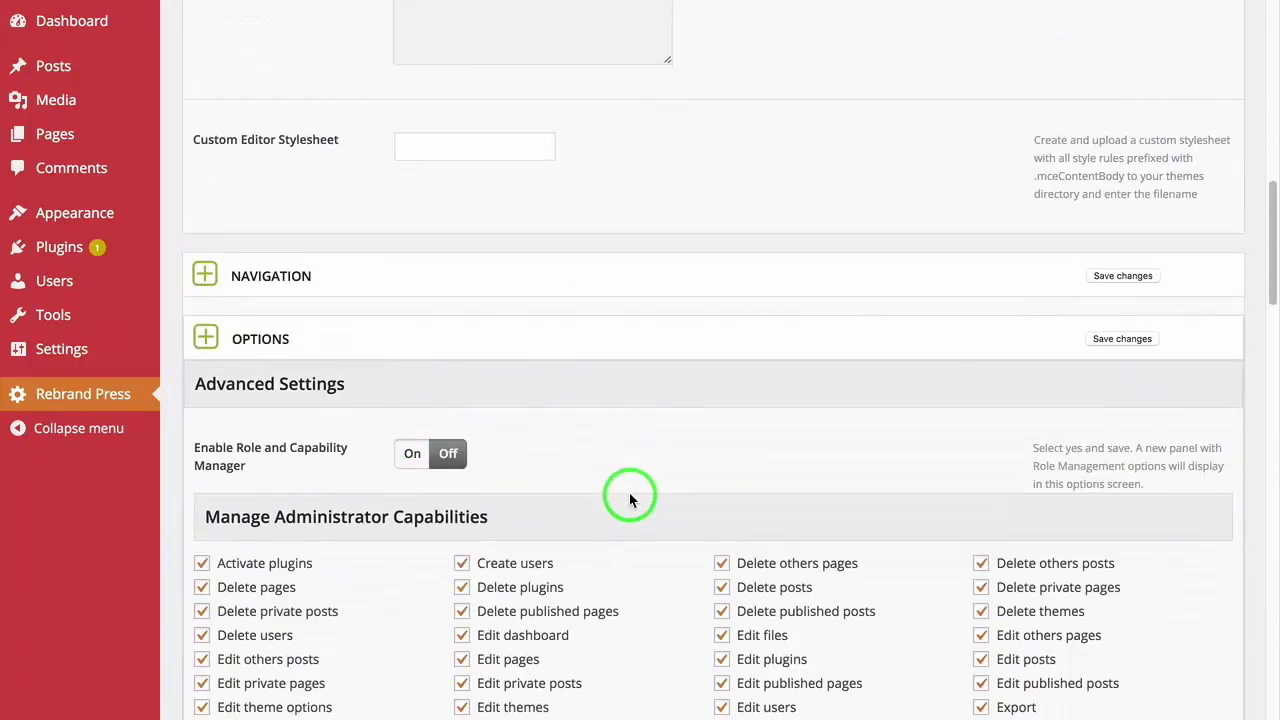
pyautogui.scroll(-3, 644, 398)
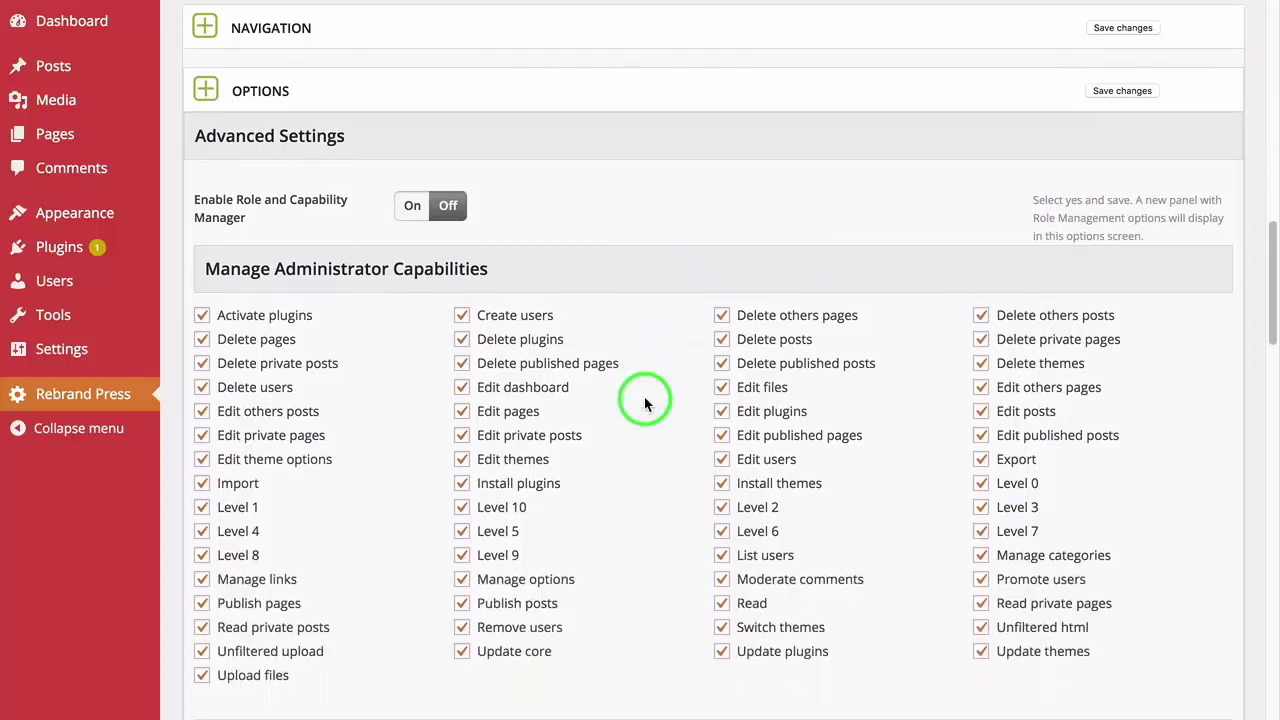
pyautogui.scroll(-2, 607, 424)
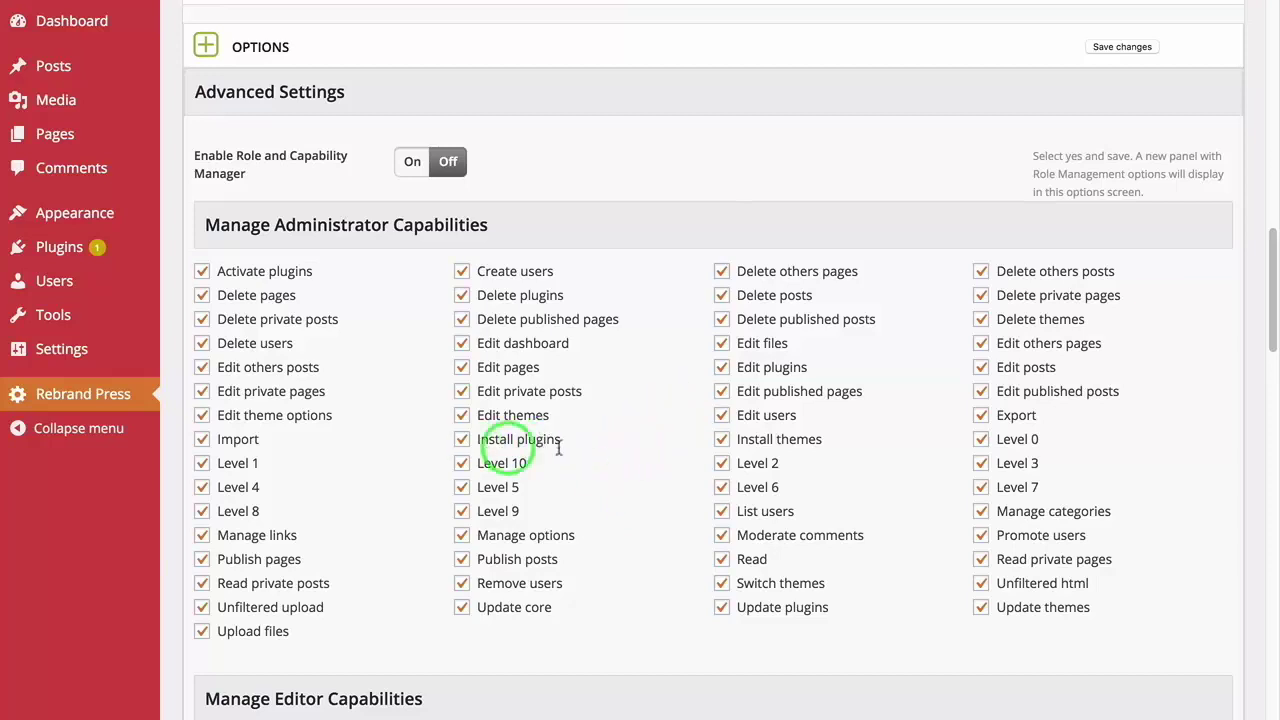
pyautogui.scroll(-1, 645, 525)
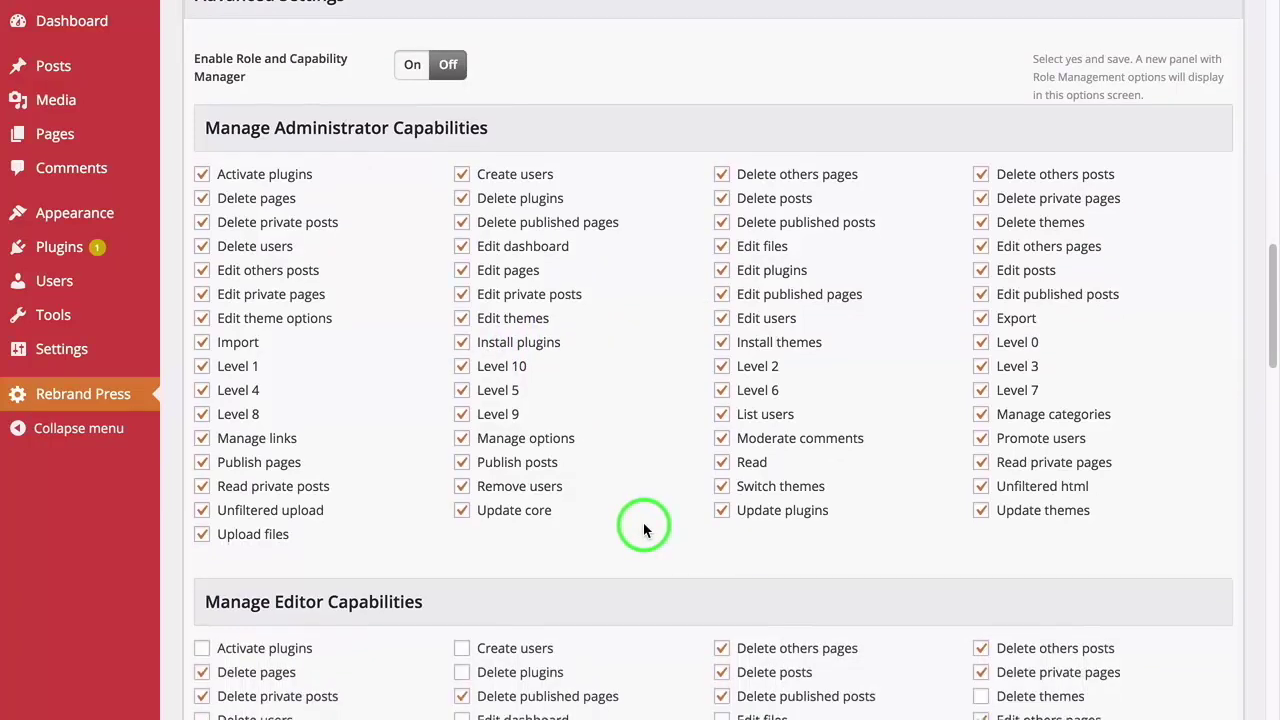
pyautogui.scroll(-1, 643, 527)
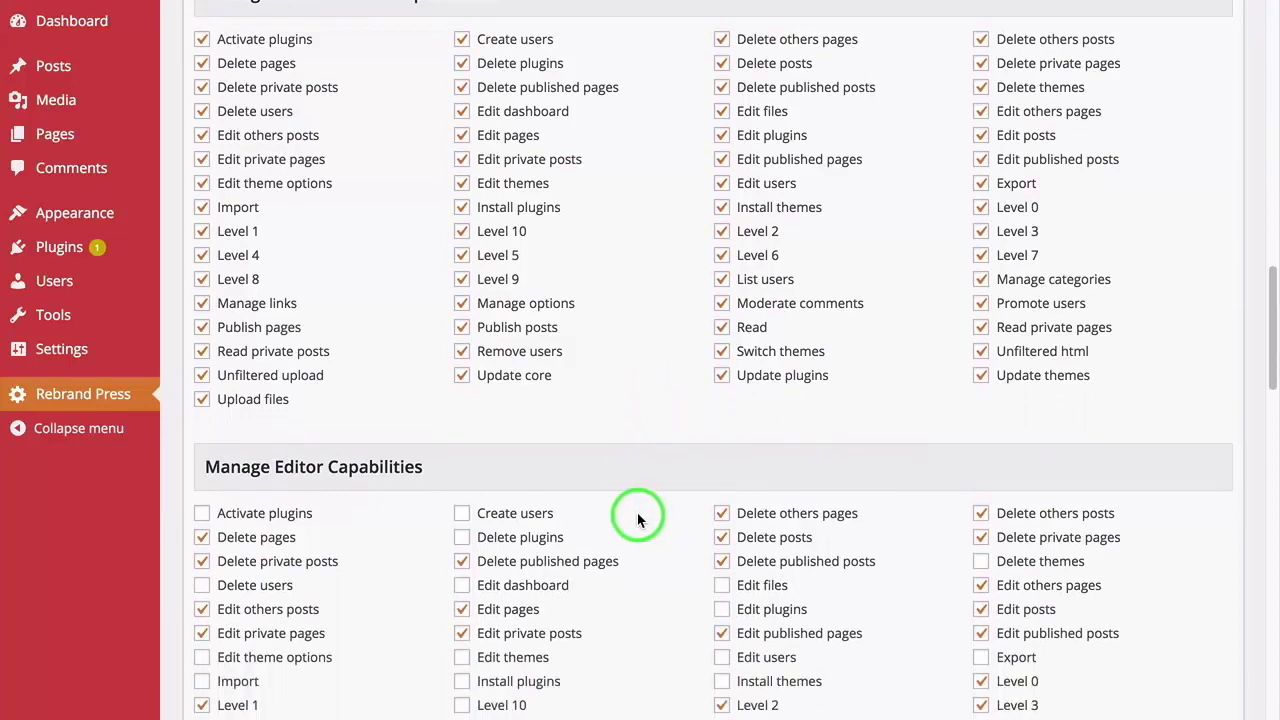
# Examine the capability checkboxes for the Editor, Author, Contributor and Subscriber roles
pyautogui.scroll(-2, 638, 519)
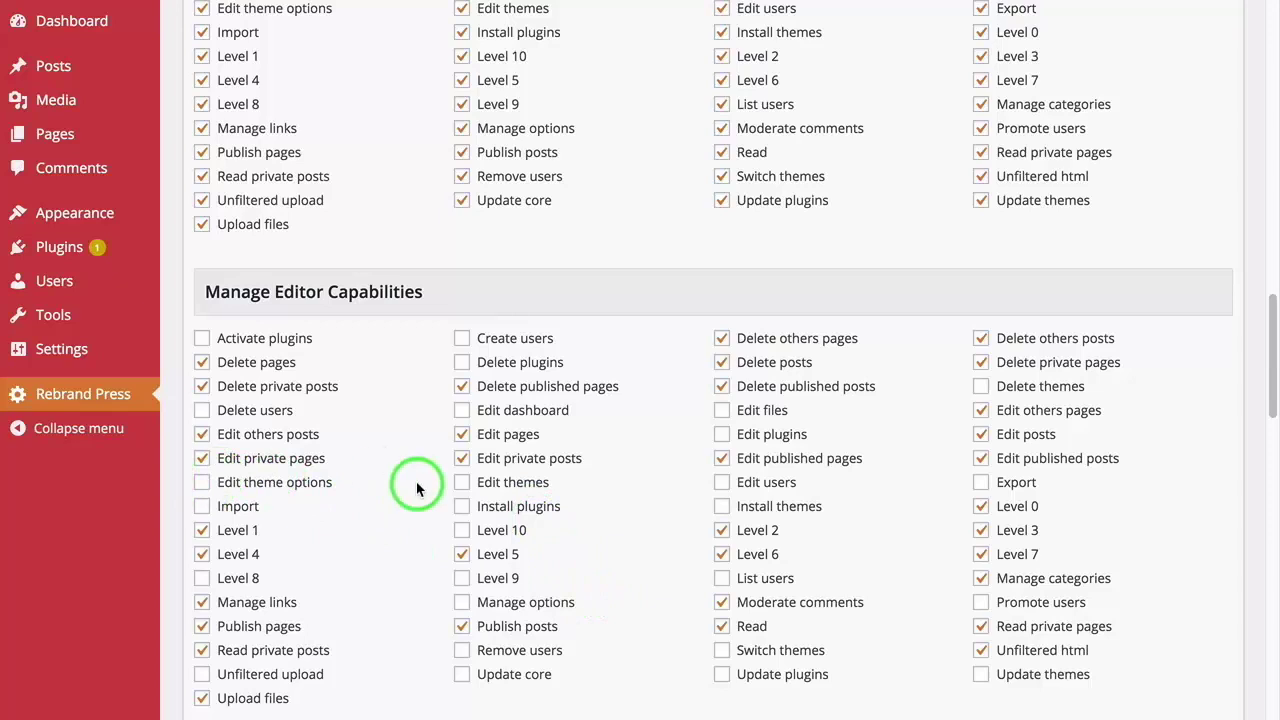
pyautogui.scroll(-5, 414, 486)
pyautogui.scroll(-3, 418, 563)
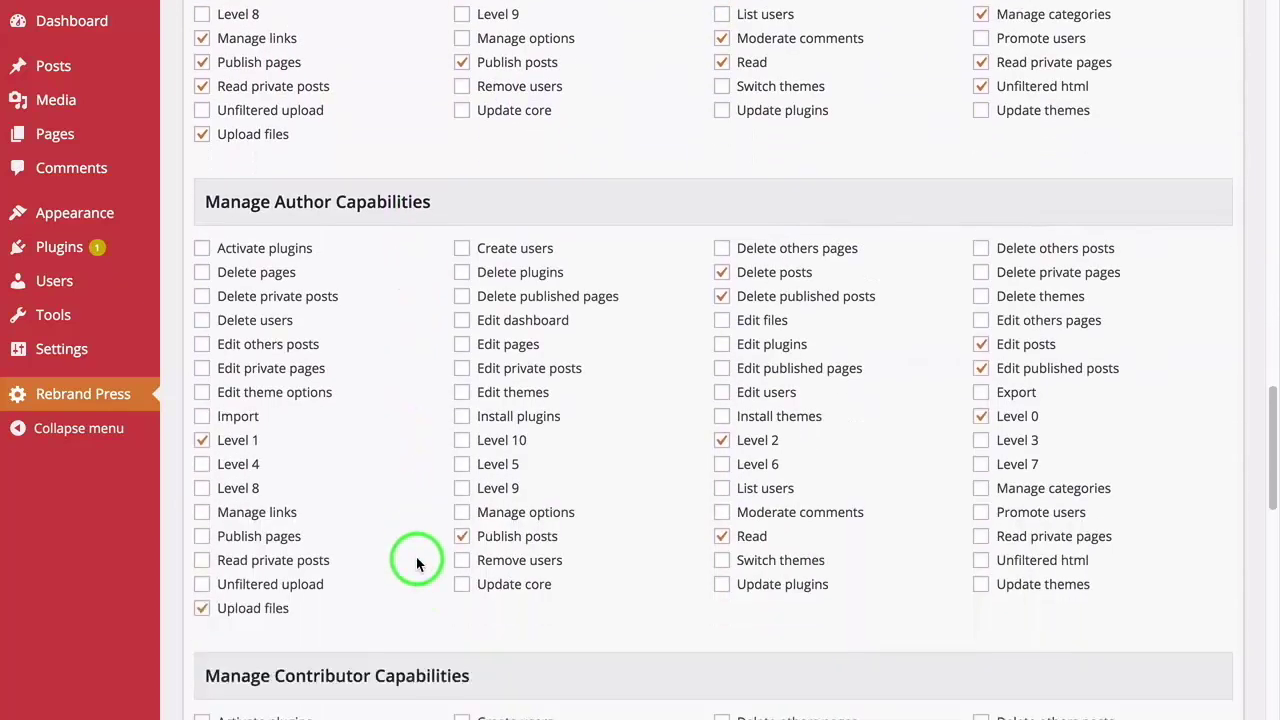
pyautogui.scroll(-4, 417, 550)
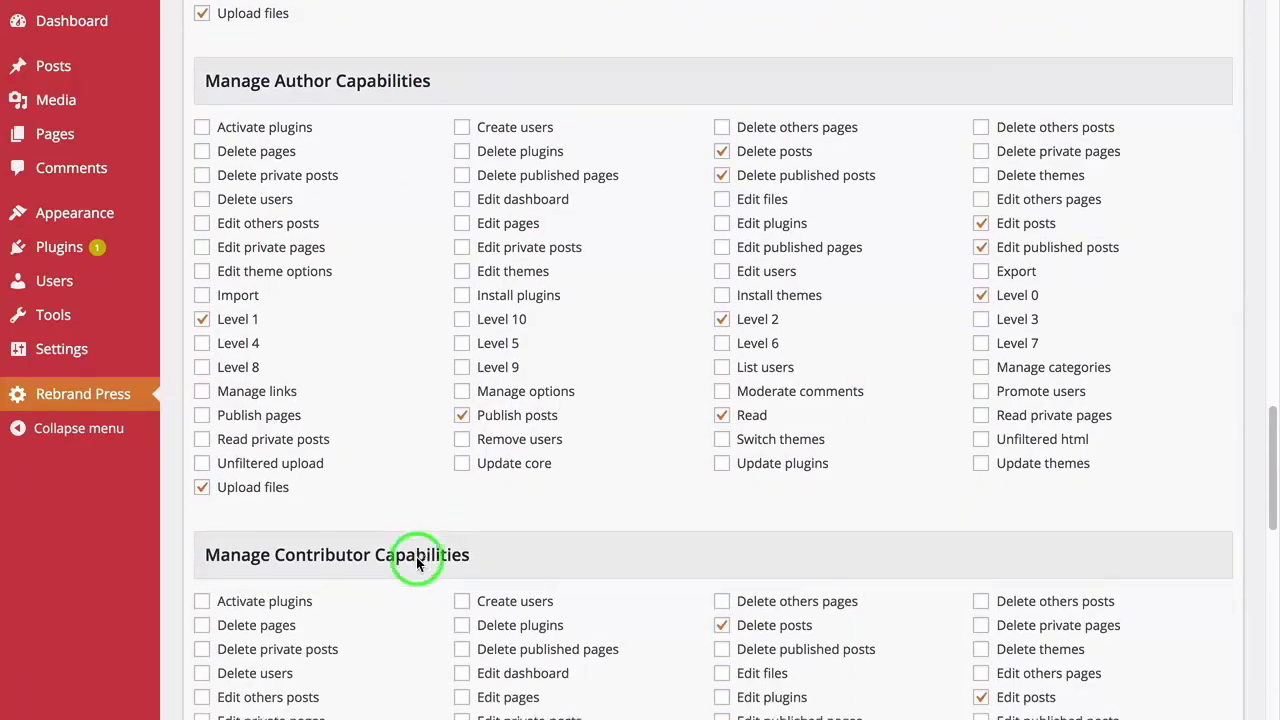
pyautogui.scroll(-8, 417, 508)
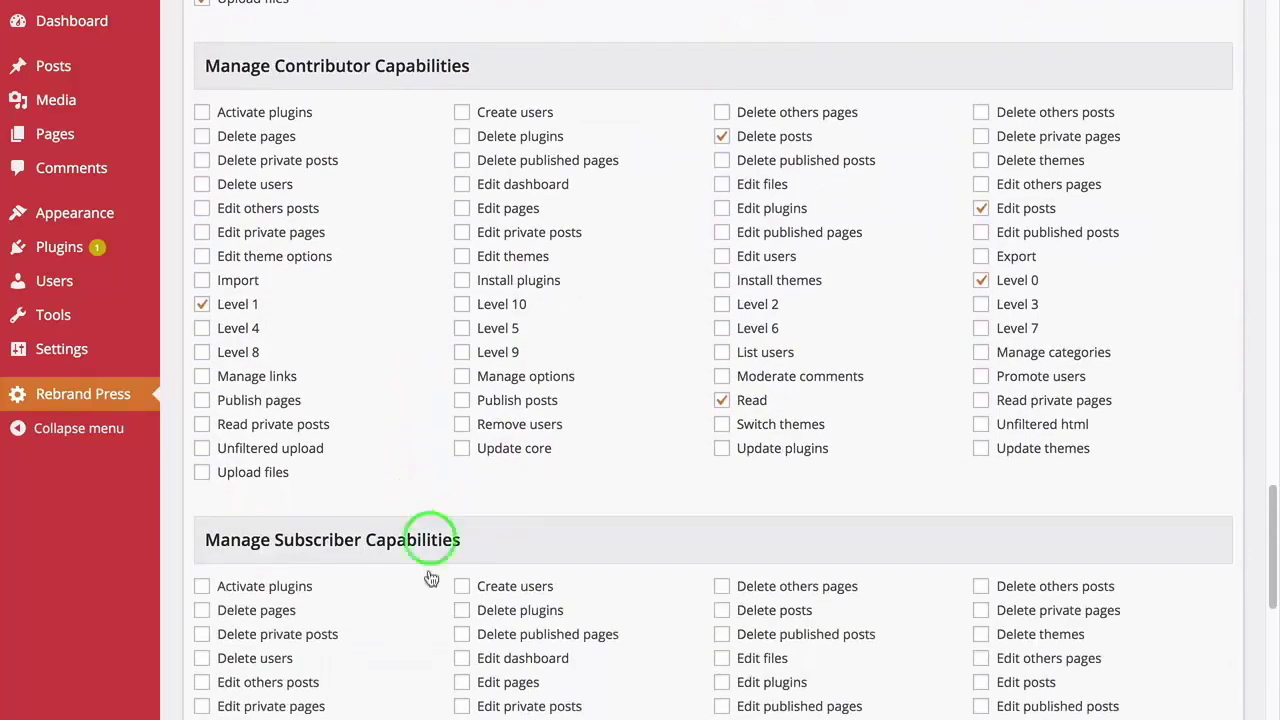
# Review the Add new Roles and Capabilities fields, including new role name, new capability and Delete Role
pyautogui.scroll(-2, 420, 598)
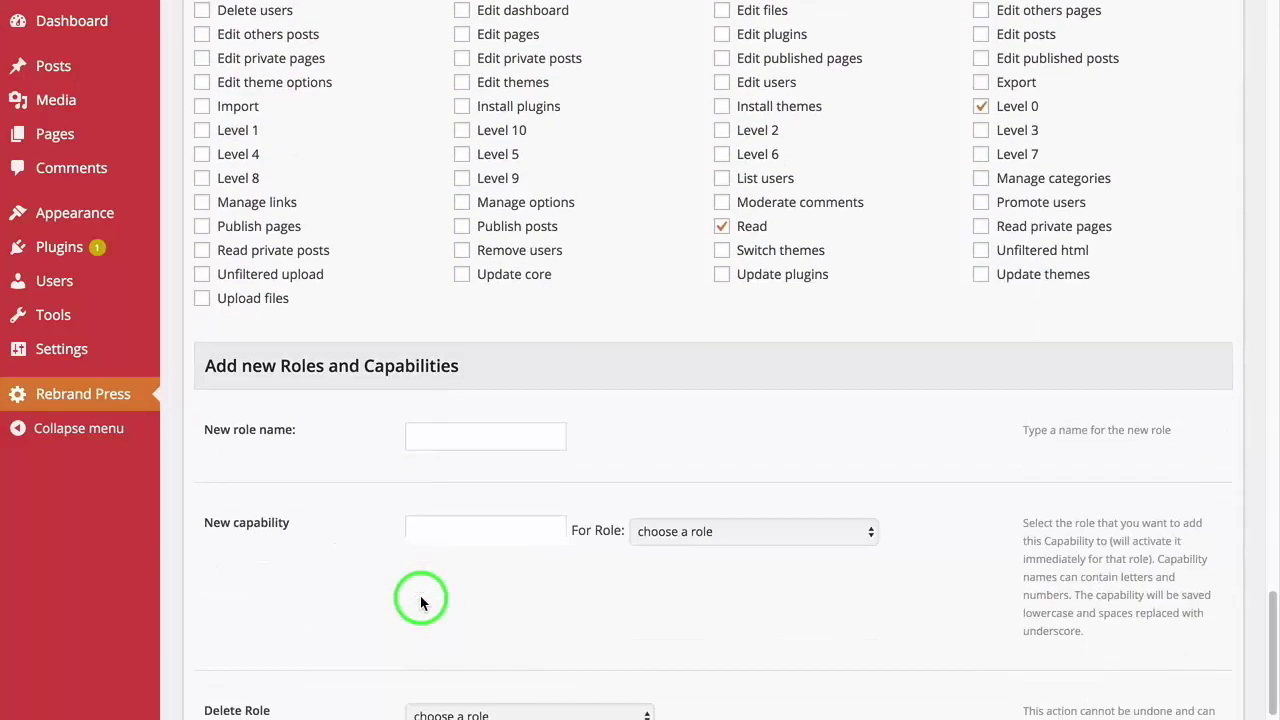
pyautogui.scroll(-2, 515, 605)
pyautogui.scroll(-1, 605, 638)
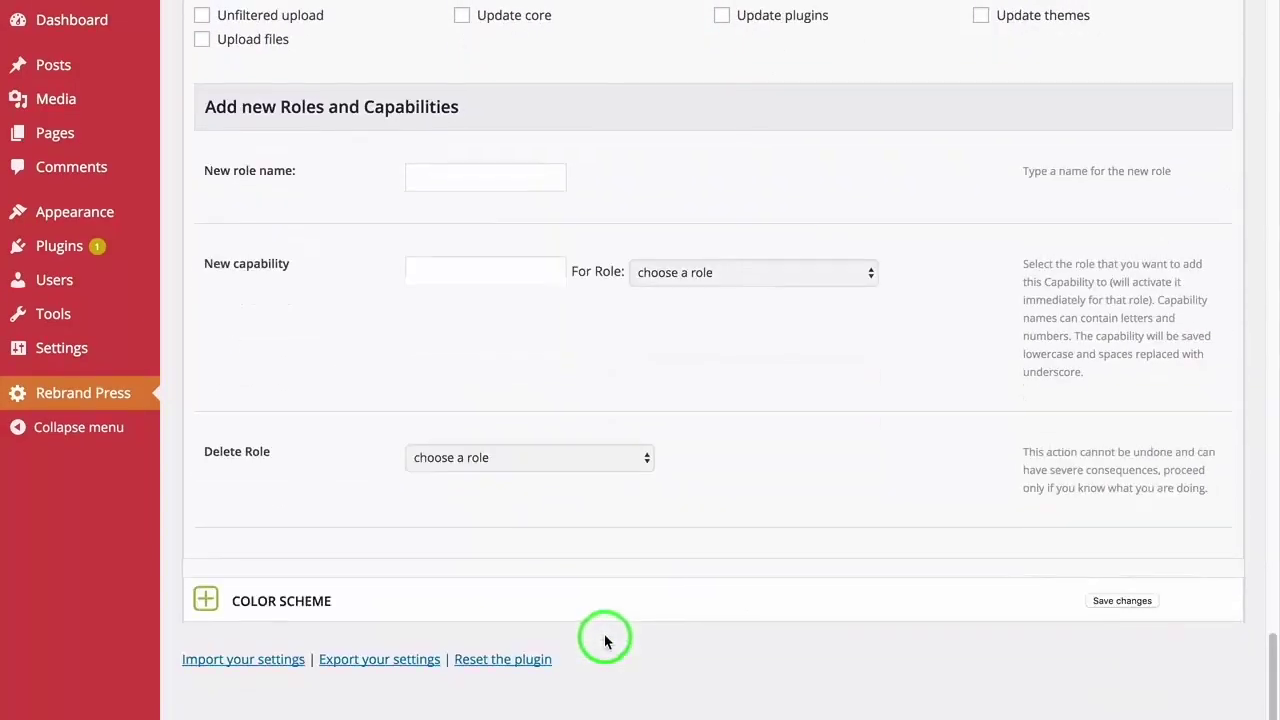
# Collapse the Admin Settings and Options sections at the Rebrand Press settings page
pyautogui.scroll(20, 597, 400)
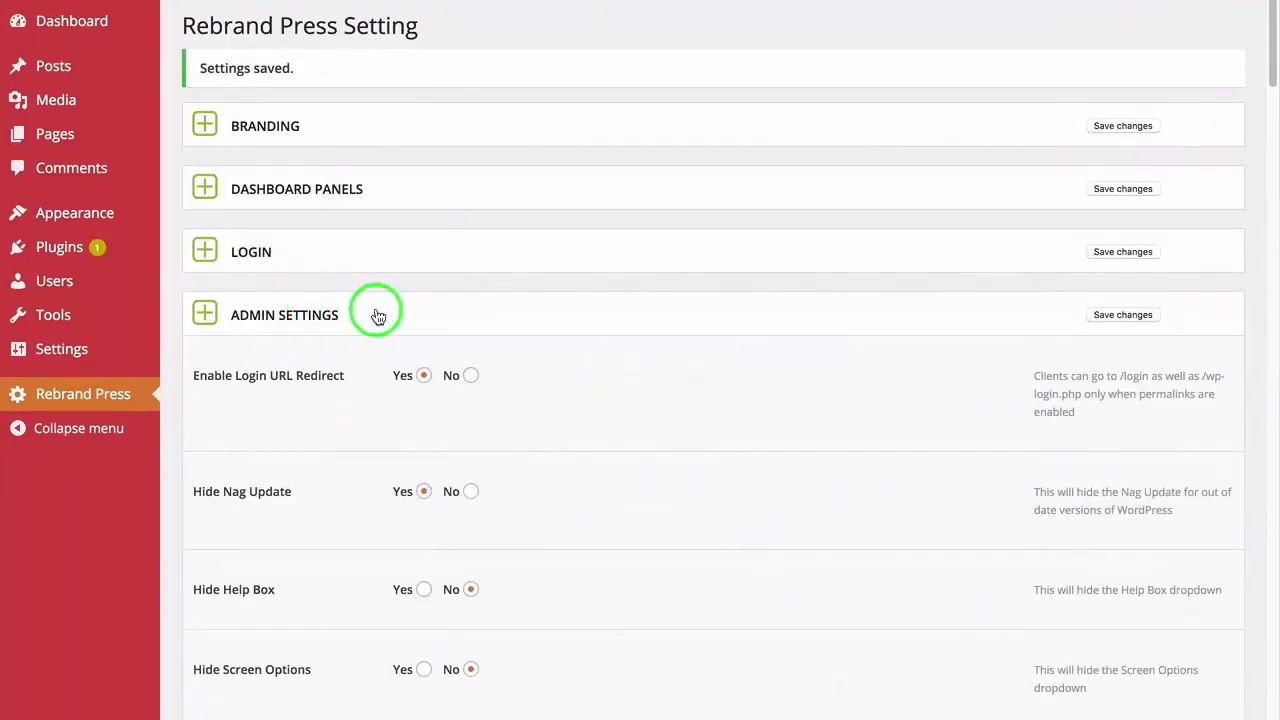
pyautogui.click(372, 314)
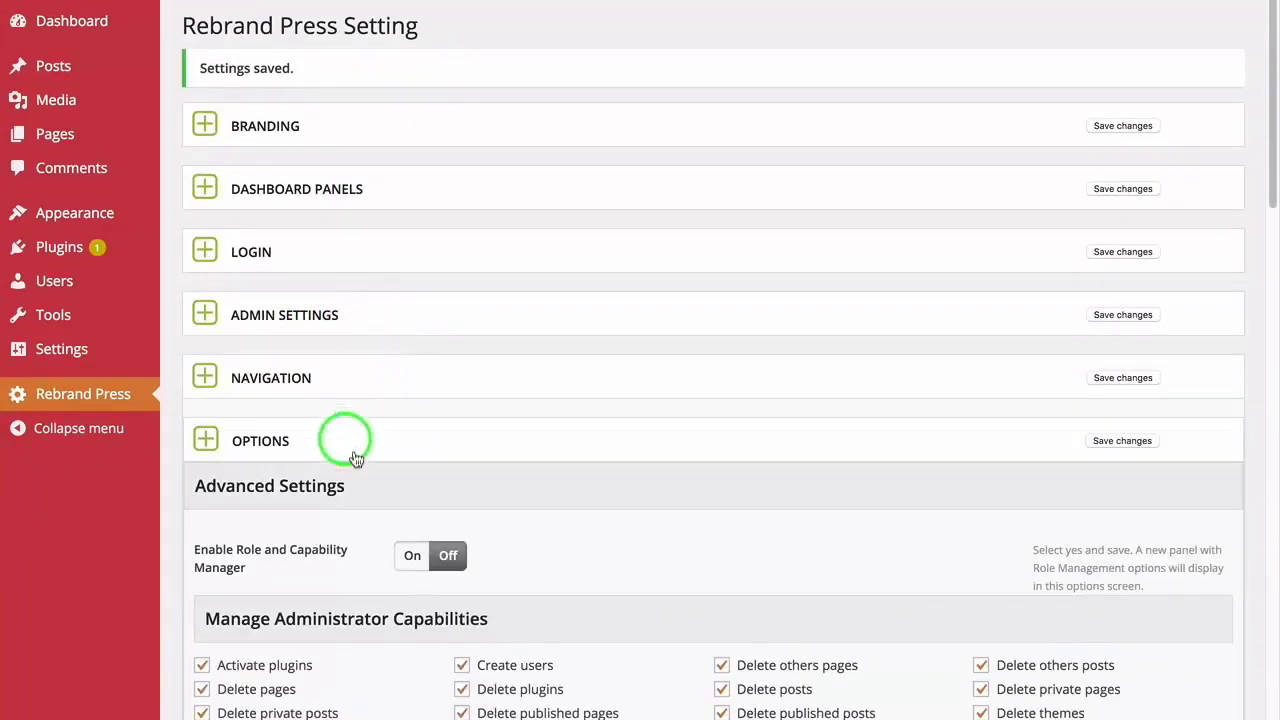
pyautogui.click(343, 437)
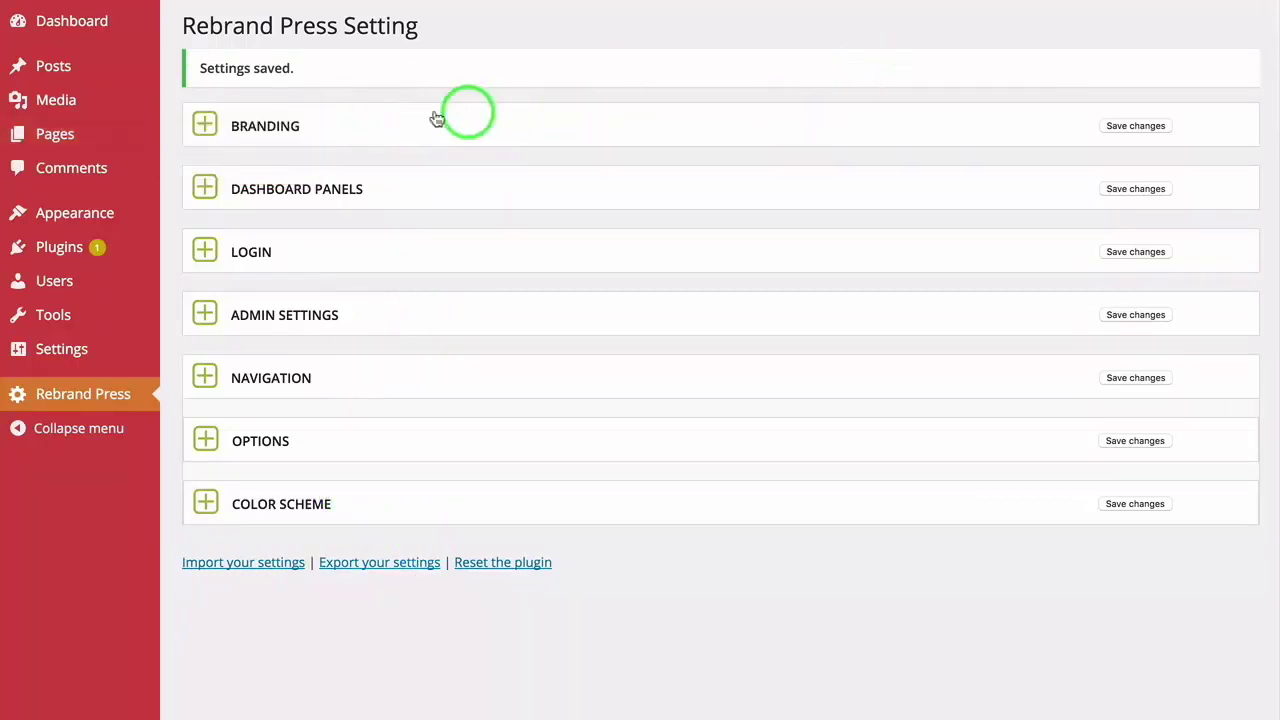
# Recheck the Dashboard Panels and Navigation sections by expanding each one briefly and collapsing it again
pyautogui.click(277, 203)
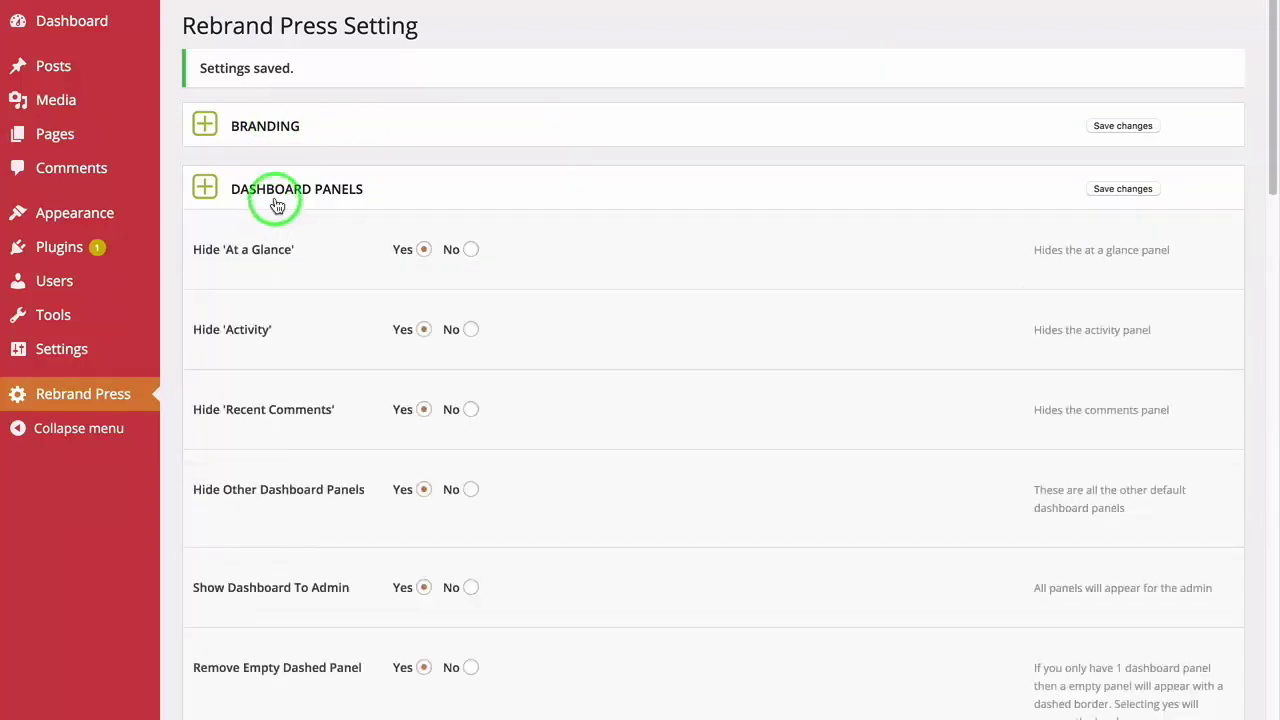
pyautogui.click(275, 229)
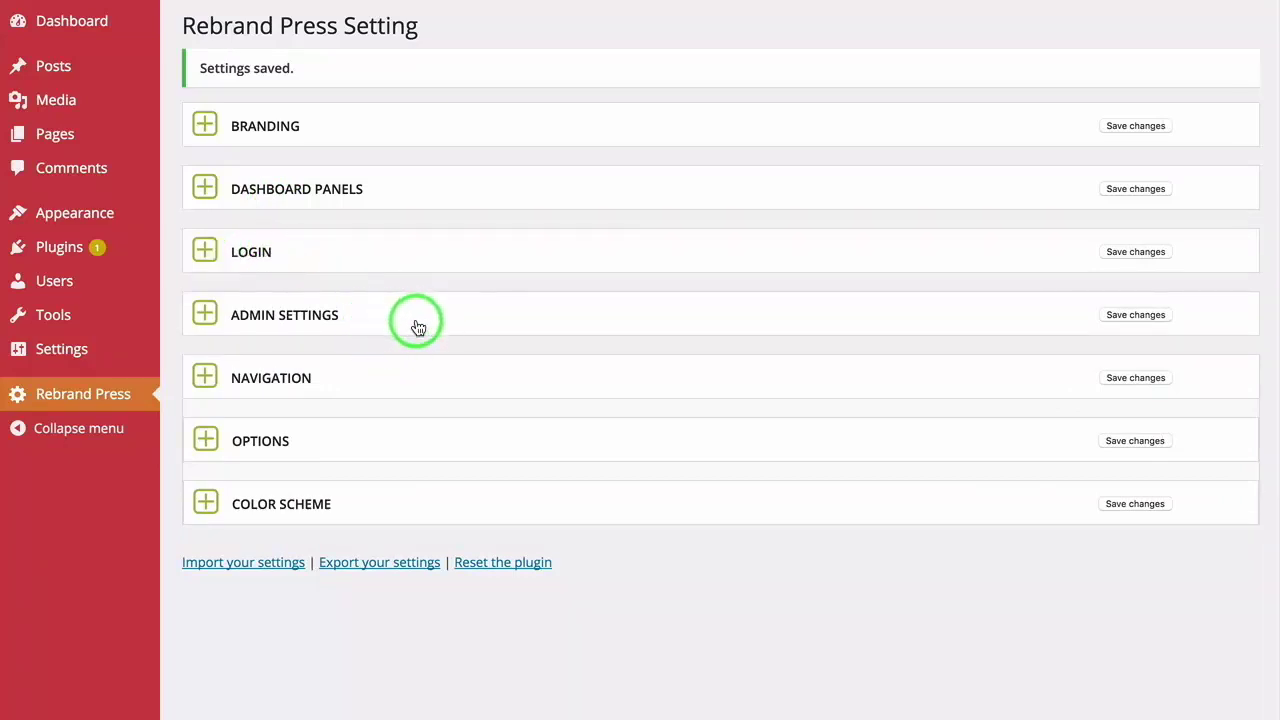
pyautogui.click(313, 388)
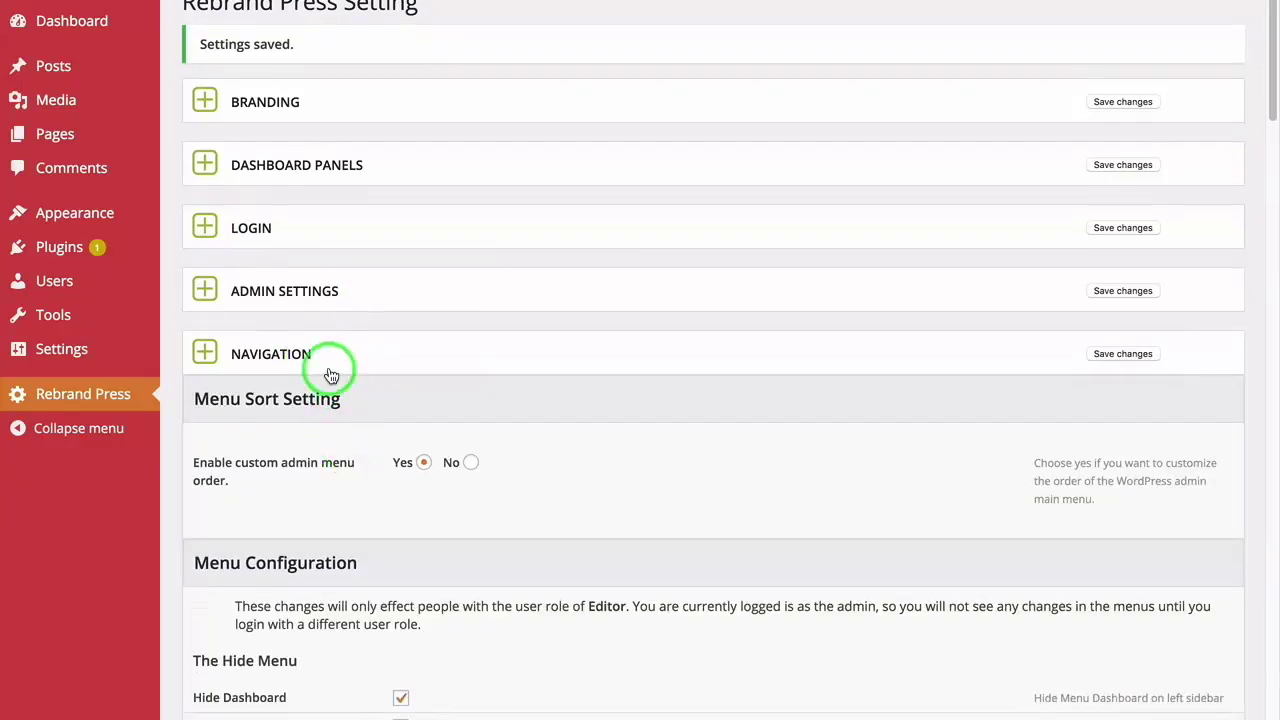
pyautogui.click(326, 358)
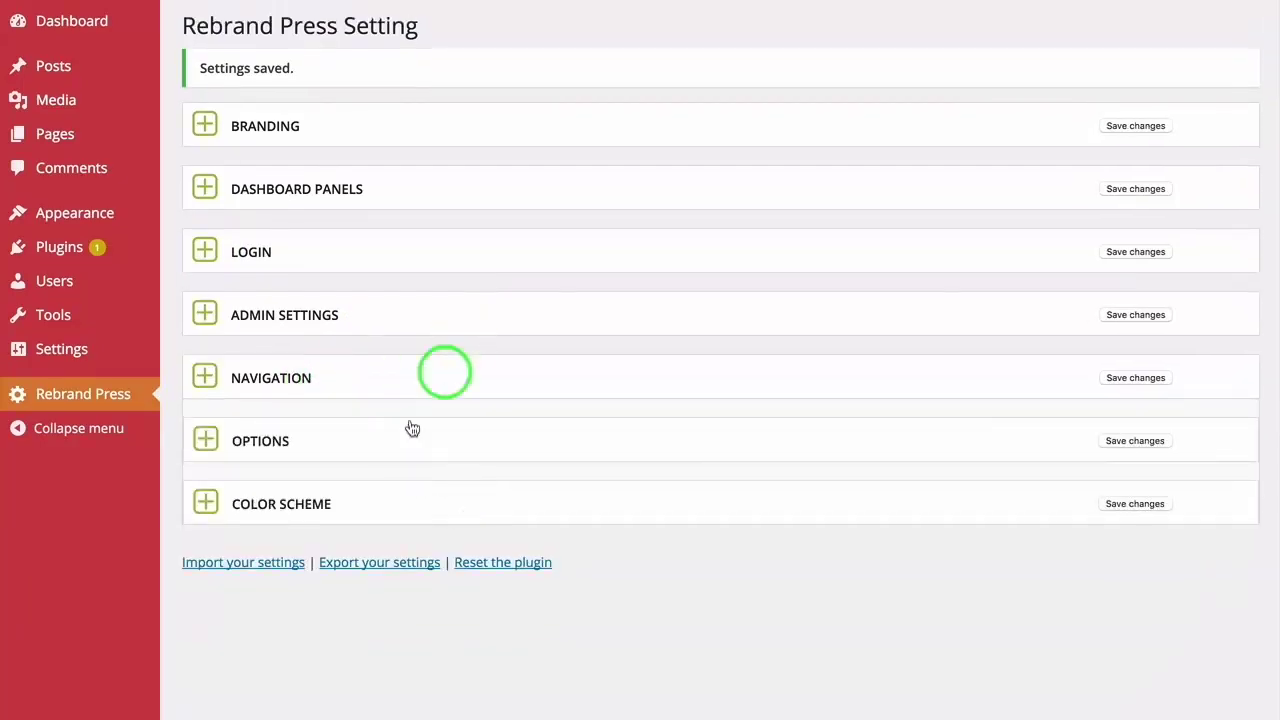